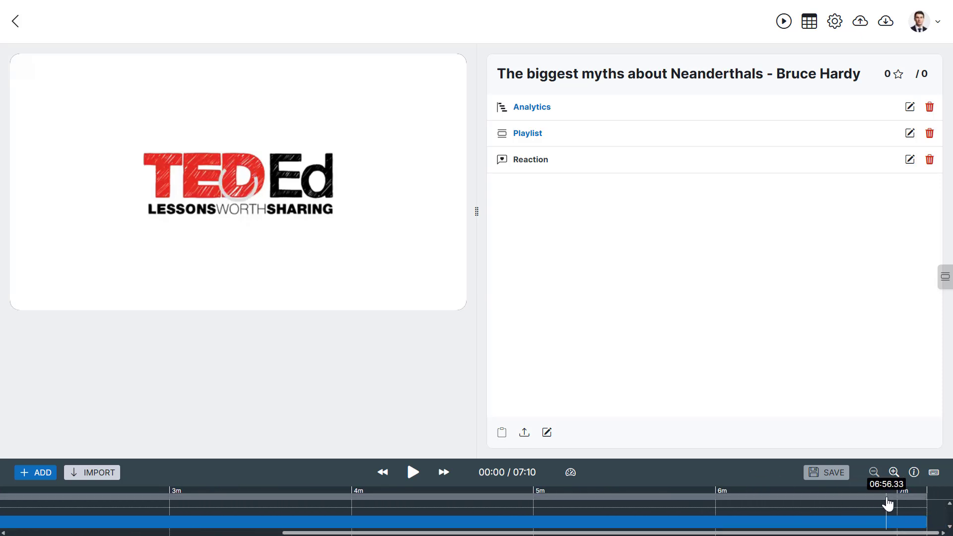
- Add an AI Quiz interaction at 06:56 in the video timeline and title it Exit Quiz
left_click(888, 503)
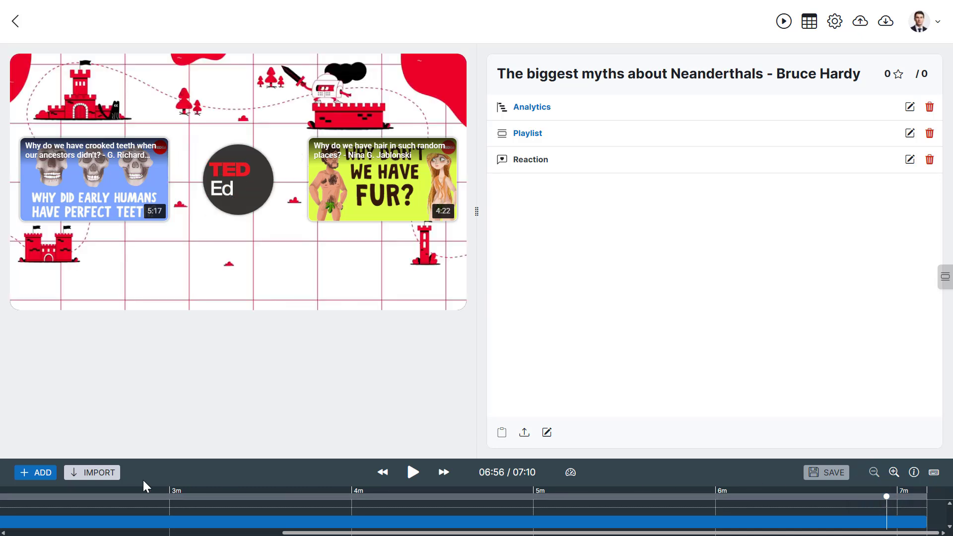
left_click(36, 472)
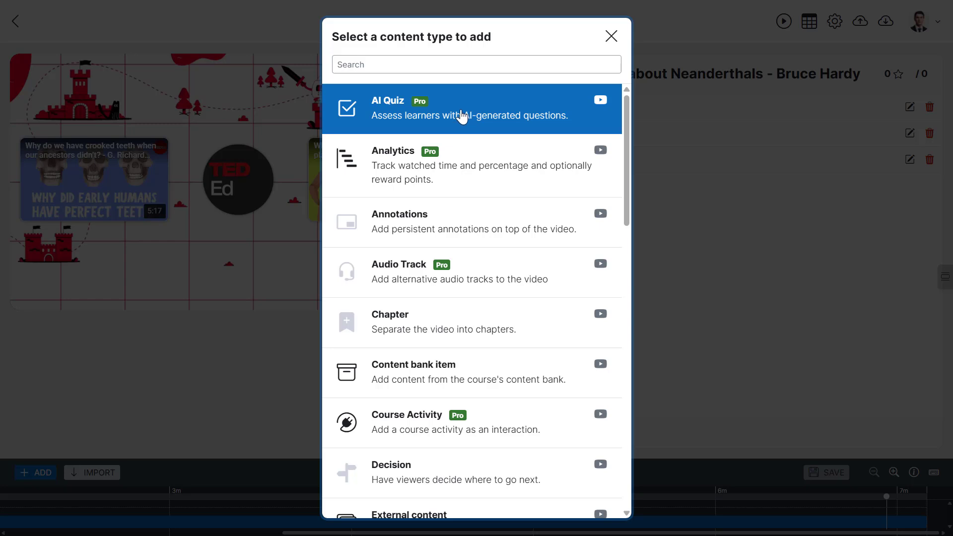
left_click(470, 116)
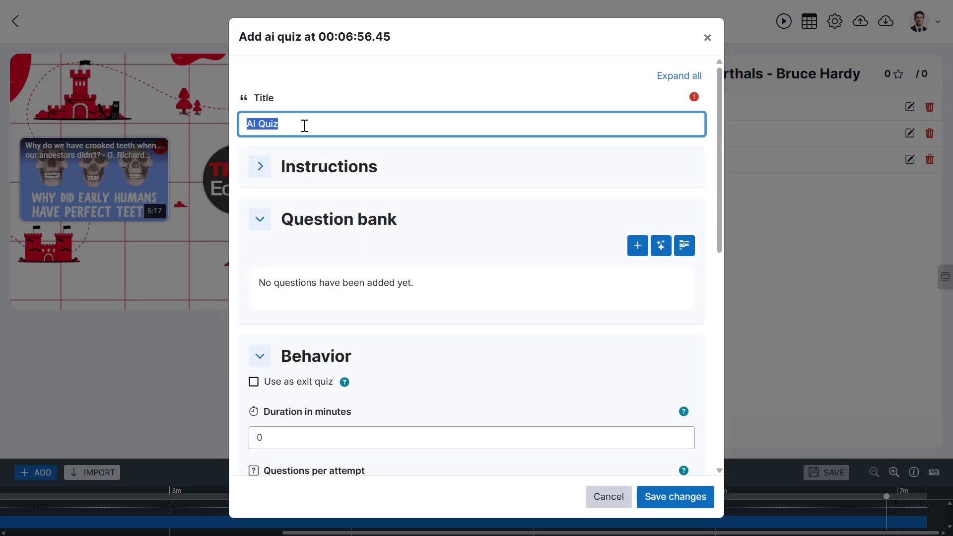
type("Exit Quiz")
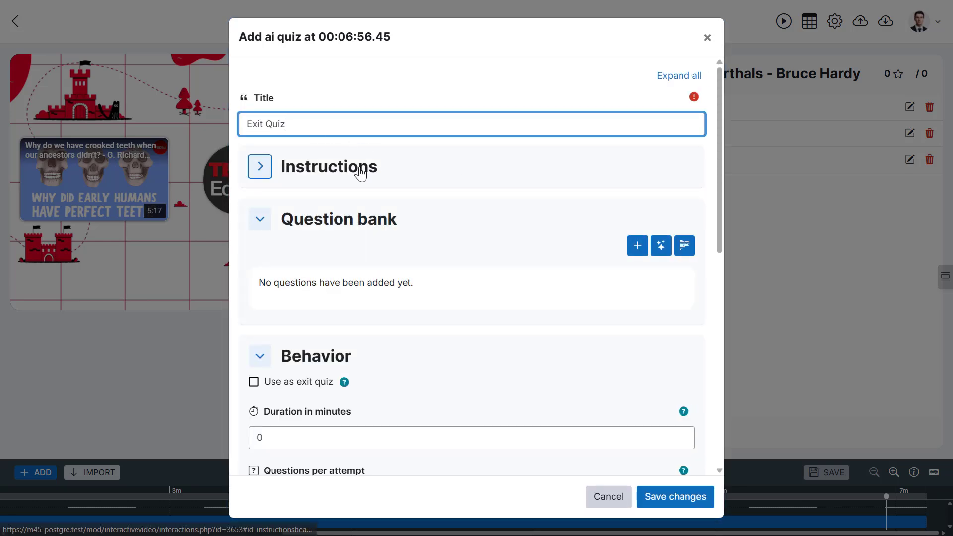
- Paste the exit quiz instructions text into the quiz's Instructions editor
left_click(361, 169)
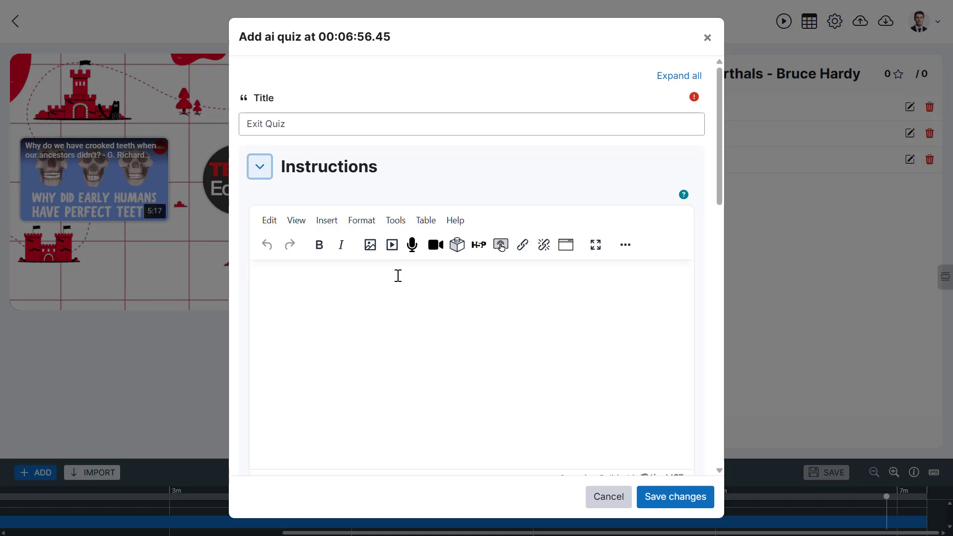
left_click(398, 276)
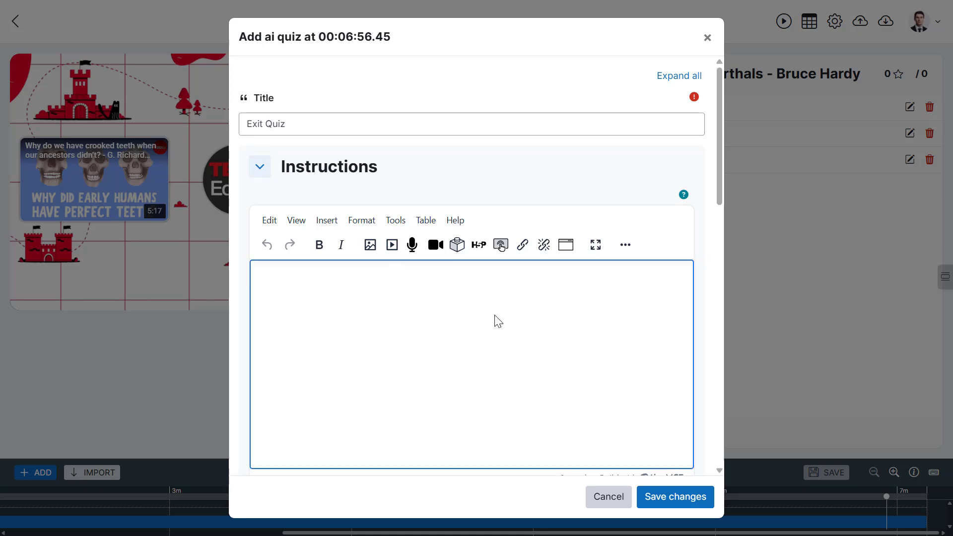
type("EXIT QUIZ Instructions: In each question, choose one or more correct answer(s). This quiz is required to complete this lesson.")
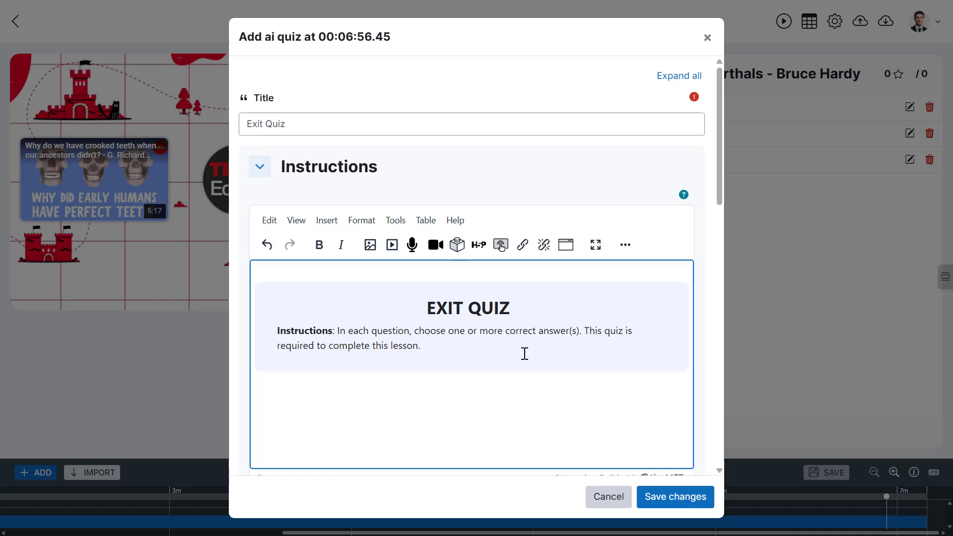
- Add a new question to the question bank and paste the question about early depictions of Neanderthal physical characteristics
scroll(525, 354, "down", 5)
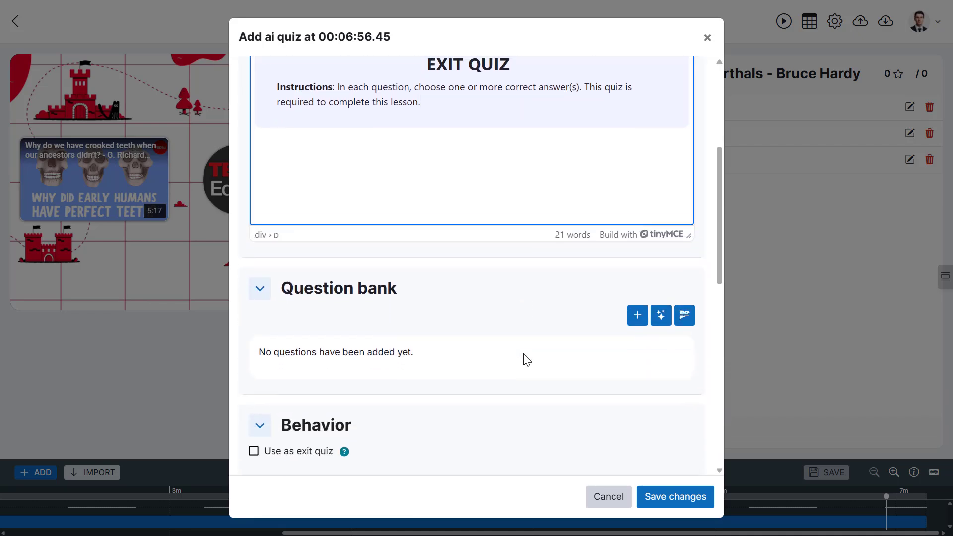
scroll(527, 360, "down", 2)
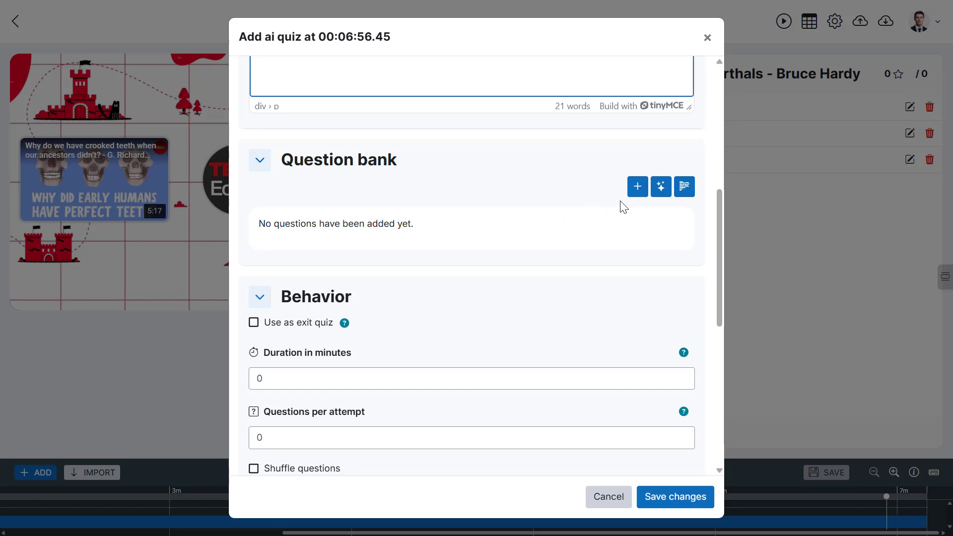
left_click(637, 187)
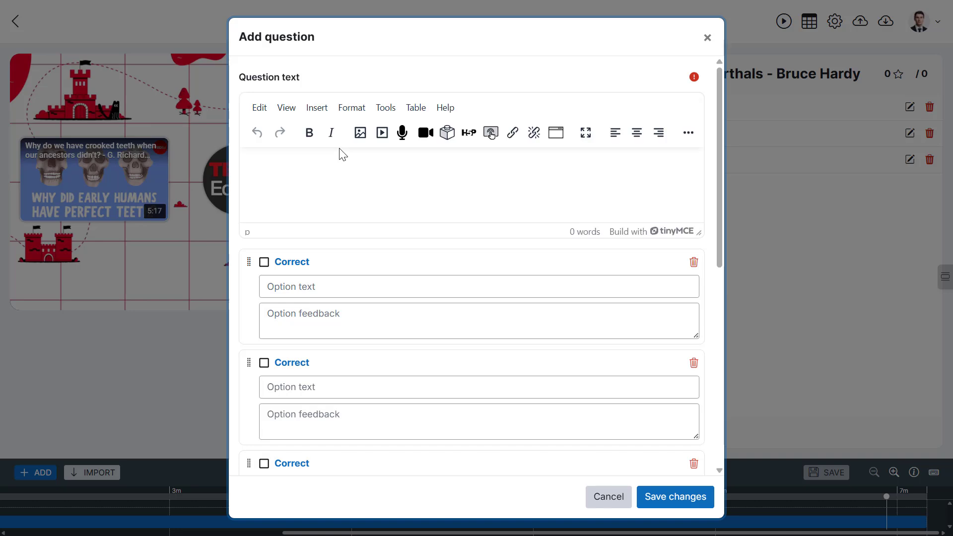
left_click(325, 157)
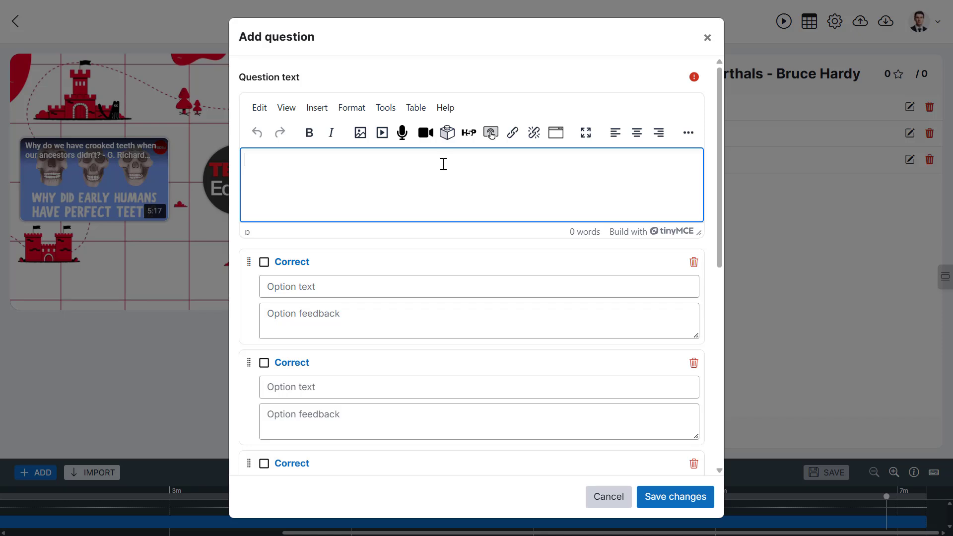
type("Which early depiction of Neanderthal physical characteristics was explicitly contradicted by skeletal findings, according to the video?")
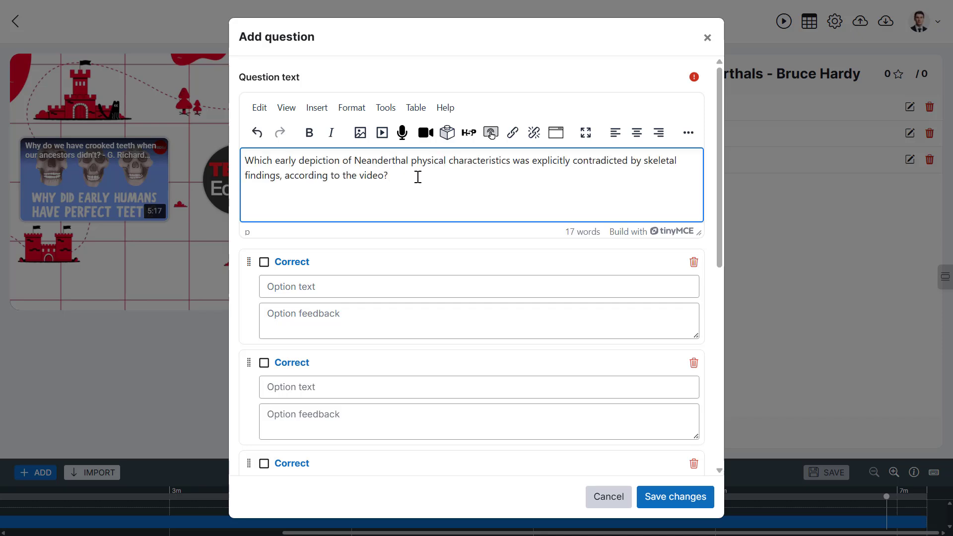
- Paste the four answer options and their option feedback texts into the question
scroll(404, 267, "down", 2)
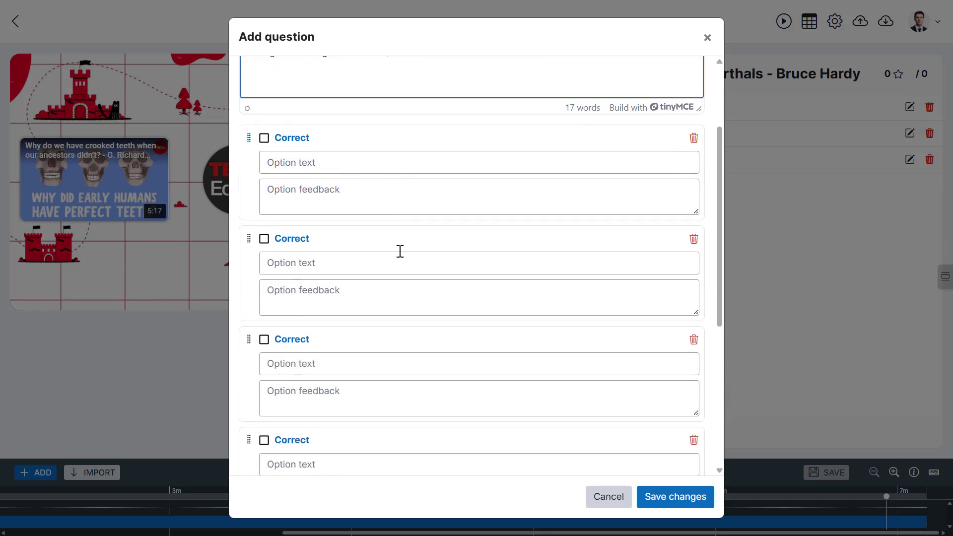
left_click(301, 163)
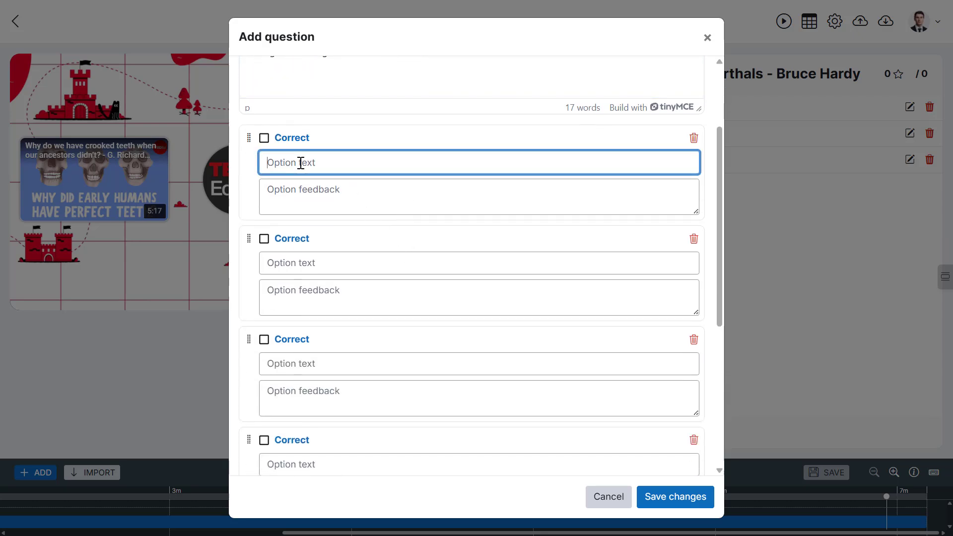
type("Having ape-like opposable toes.")
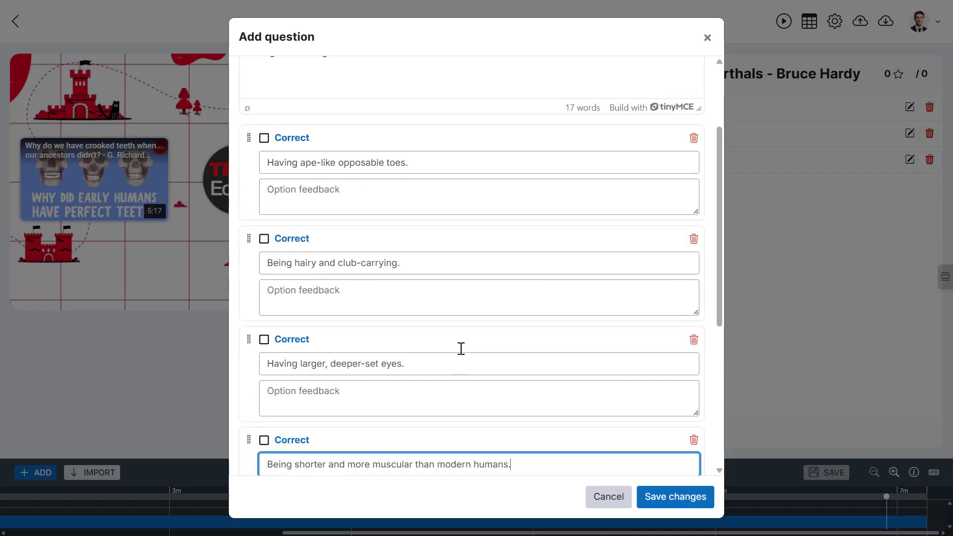
left_click(302, 195)
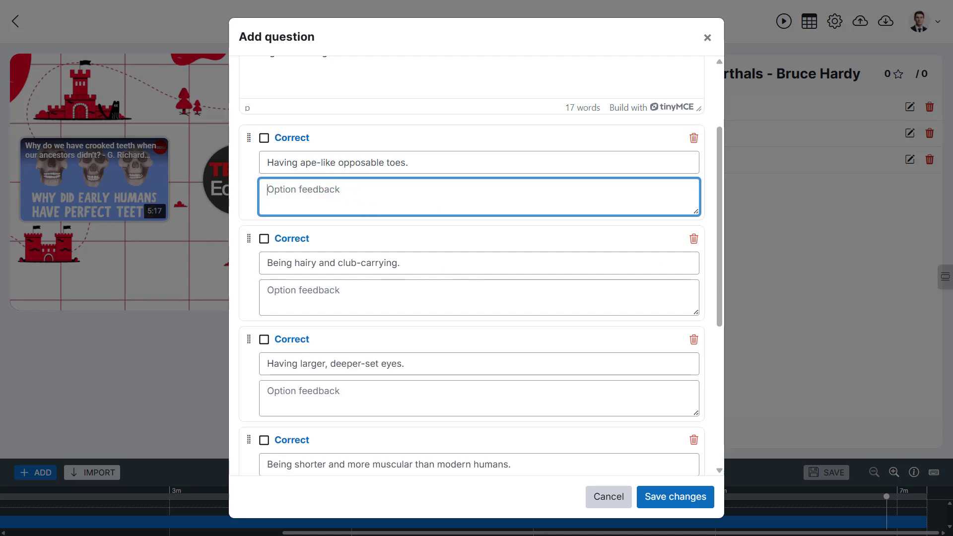
type("The video highlights that early illustrations depicted Neanderthals with ape-like opposable toes, despite this feature not being supported by skeletal discoveries.")
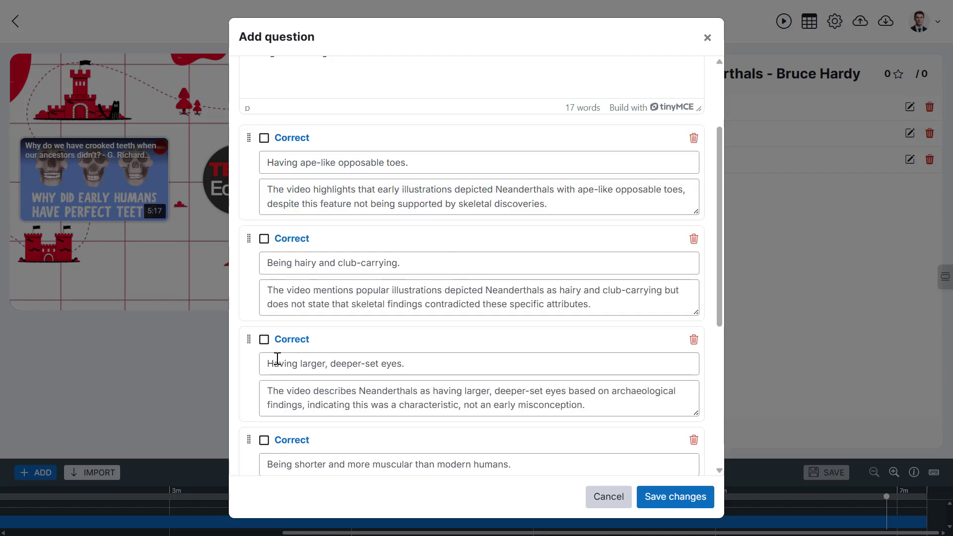
- Reorder the options so larger, deeper-set eyes comes second and shorter and more muscular comes third
left_click_drag(249, 340, 257, 250)
scroll(244, 354, "down", 1)
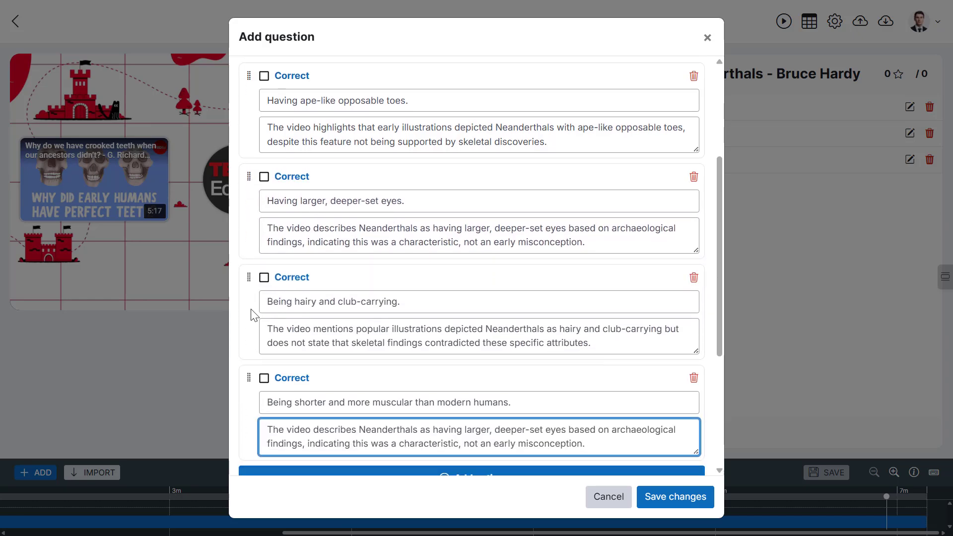
left_click_drag(250, 380, 252, 304)
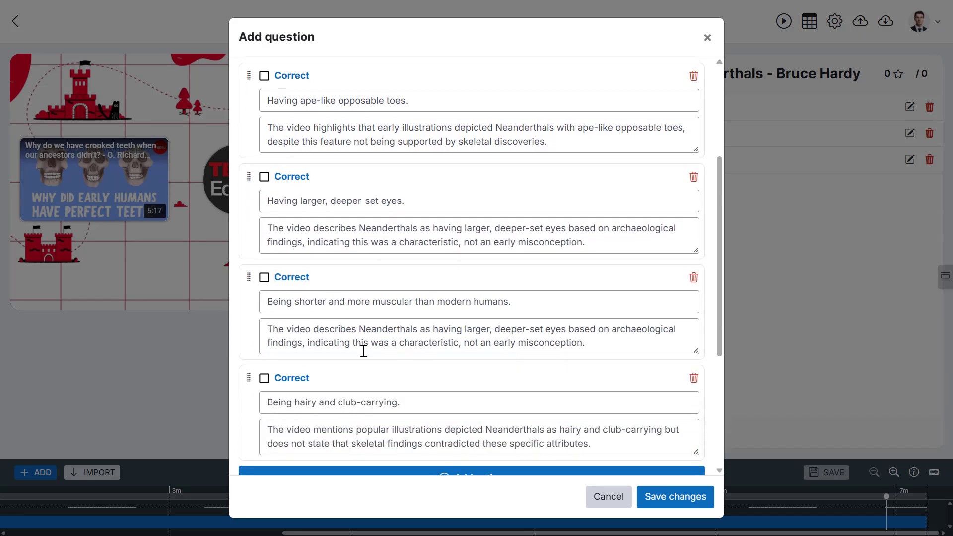
- Mark the ape-like opposable toes option as correct, enable Shuffle options, and save the question
scroll(363, 351, "up", 2)
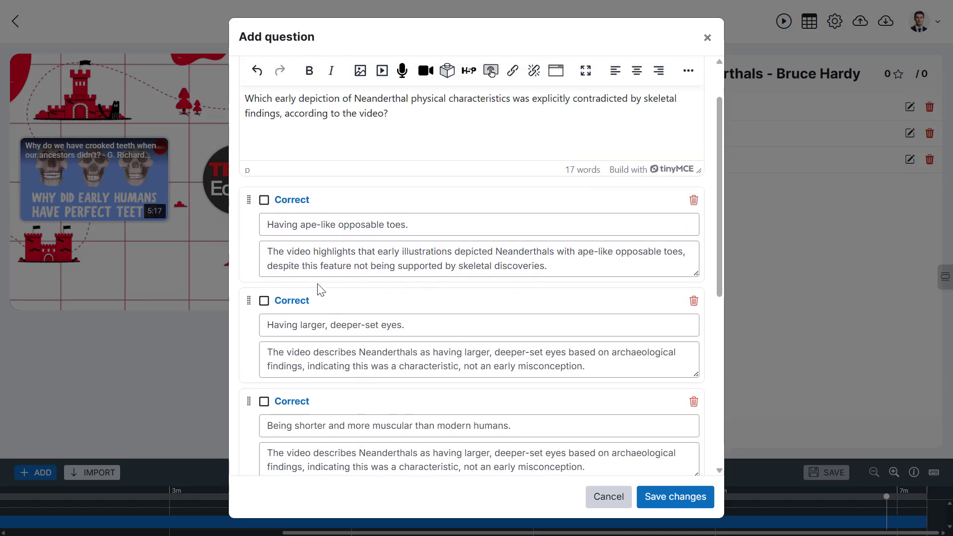
left_click(264, 201)
scroll(493, 315, "down", 6)
left_click(357, 322)
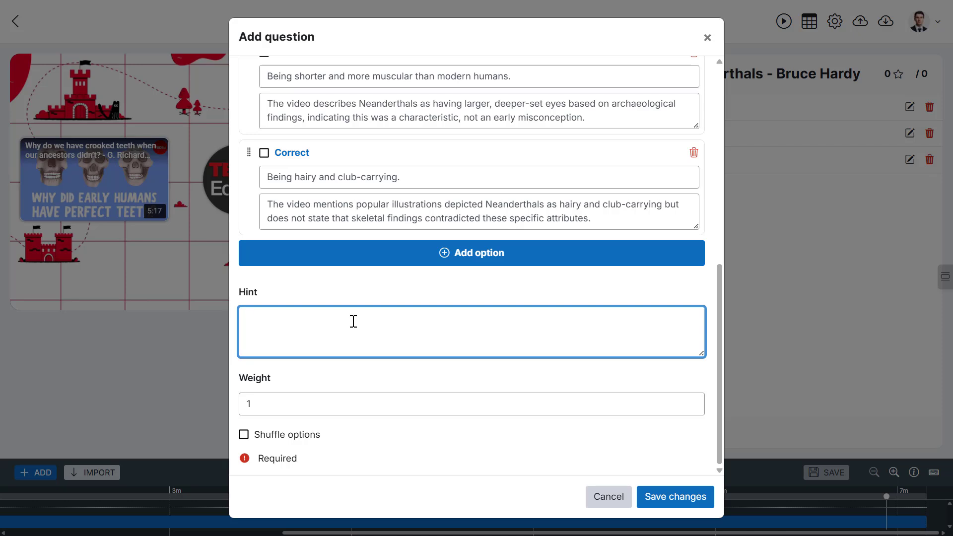
left_click(288, 408)
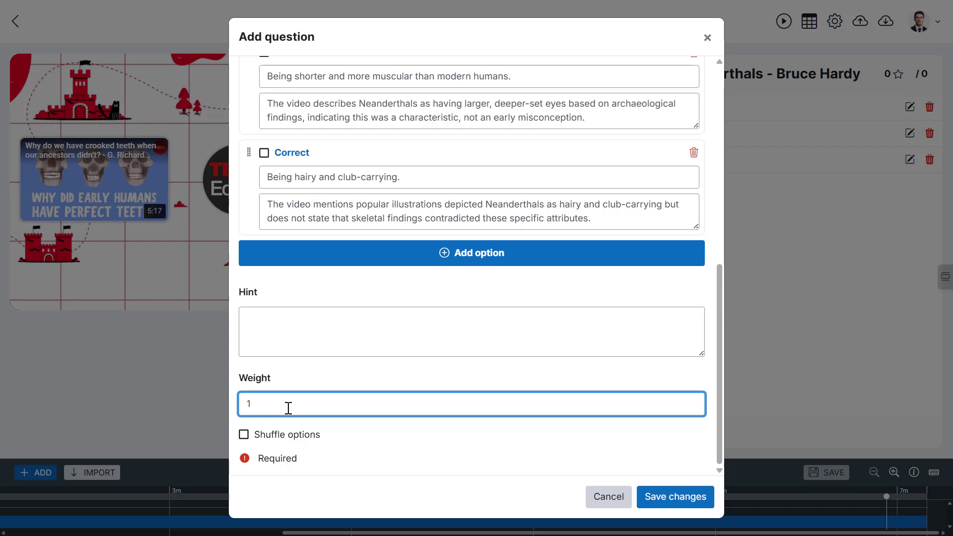
left_click(264, 441)
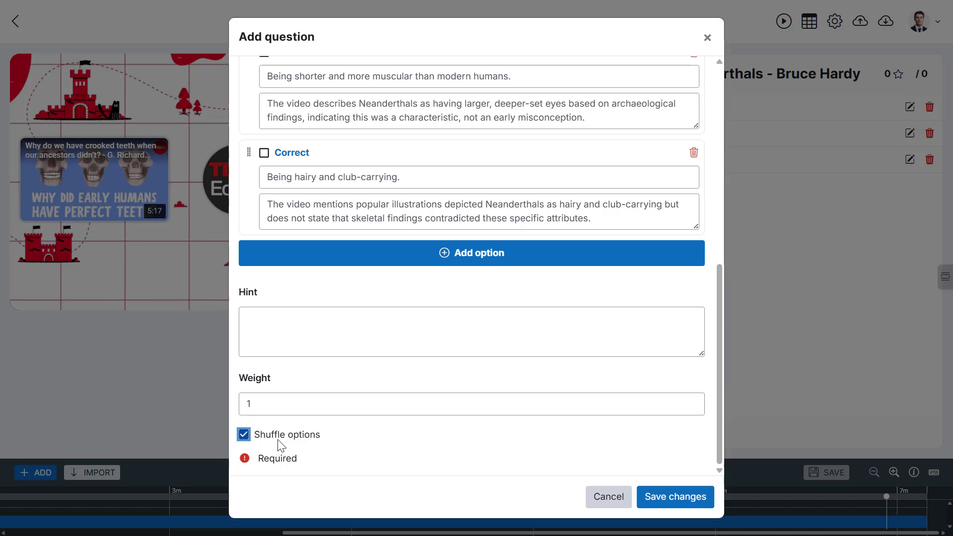
left_click(700, 507)
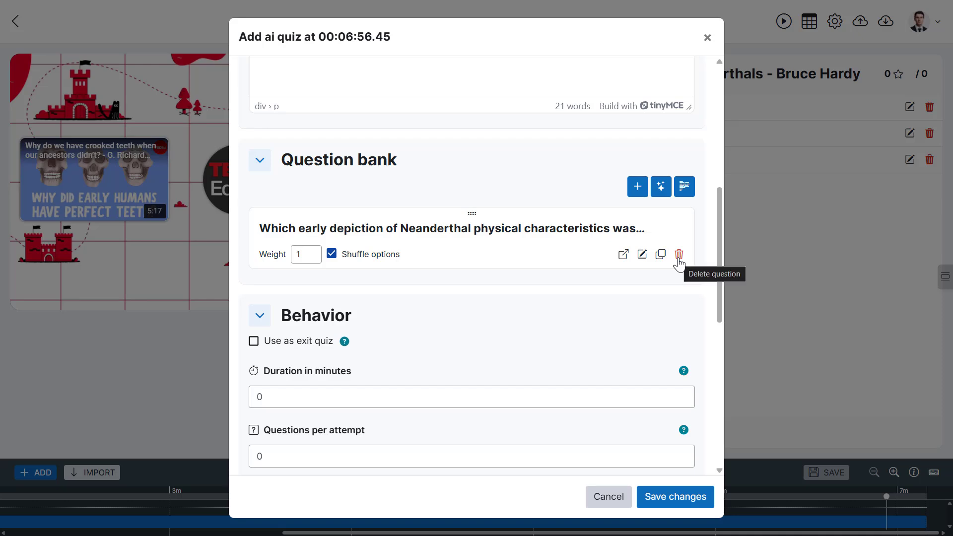
- Open the bulk question editor, copy the format example, and paste it into the Question text box
left_click(685, 188)
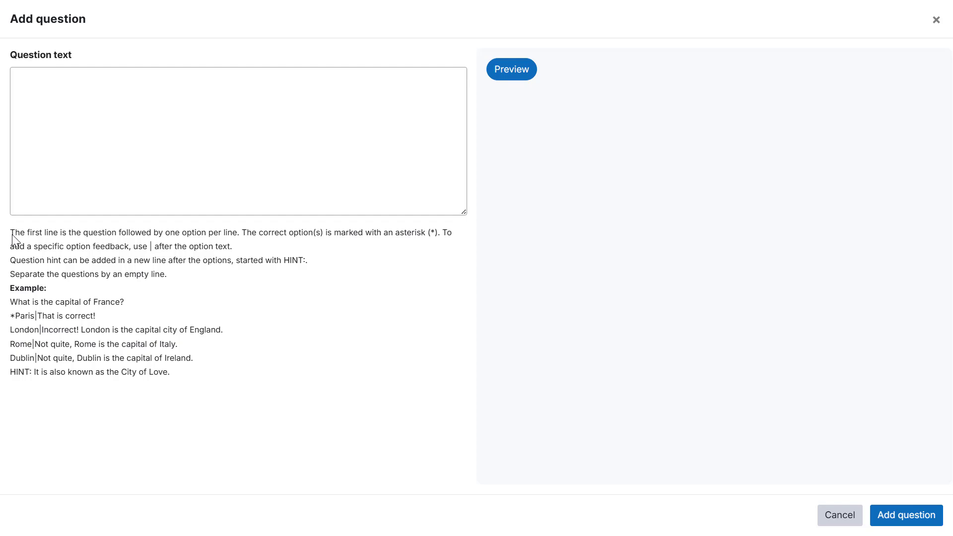
left_click_drag(12, 234, 183, 375)
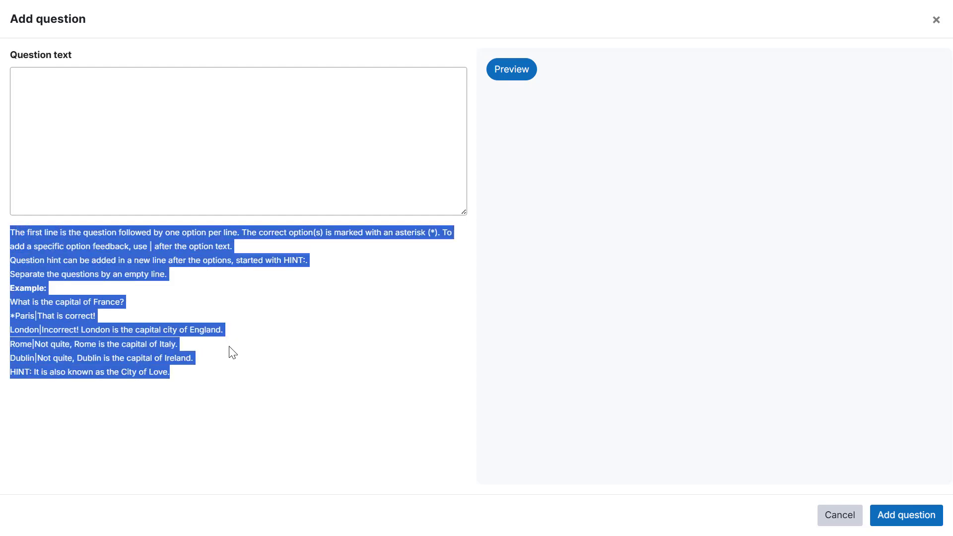
left_click(251, 359)
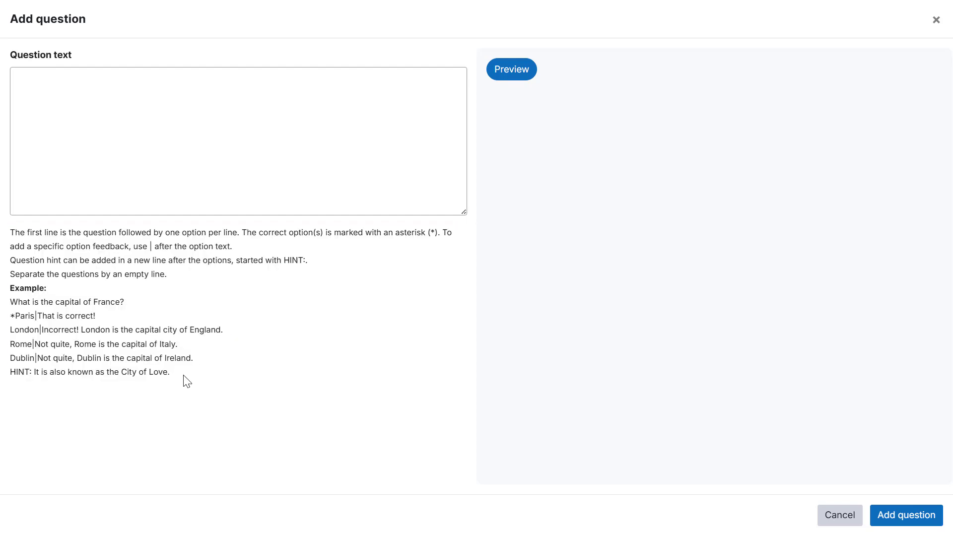
left_click_drag(186, 375, 9, 309)
key("ctrl+c")
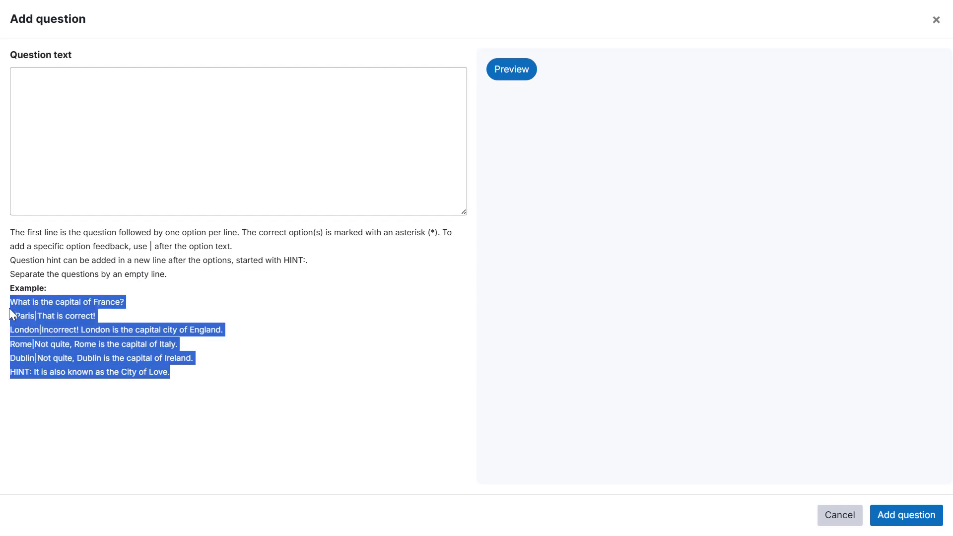
left_click(59, 81)
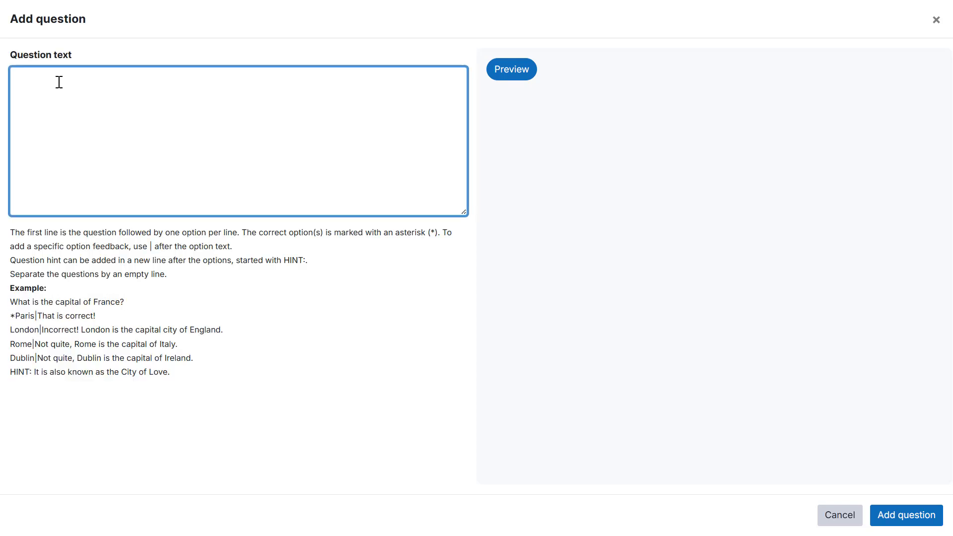
key("ctrl+v")
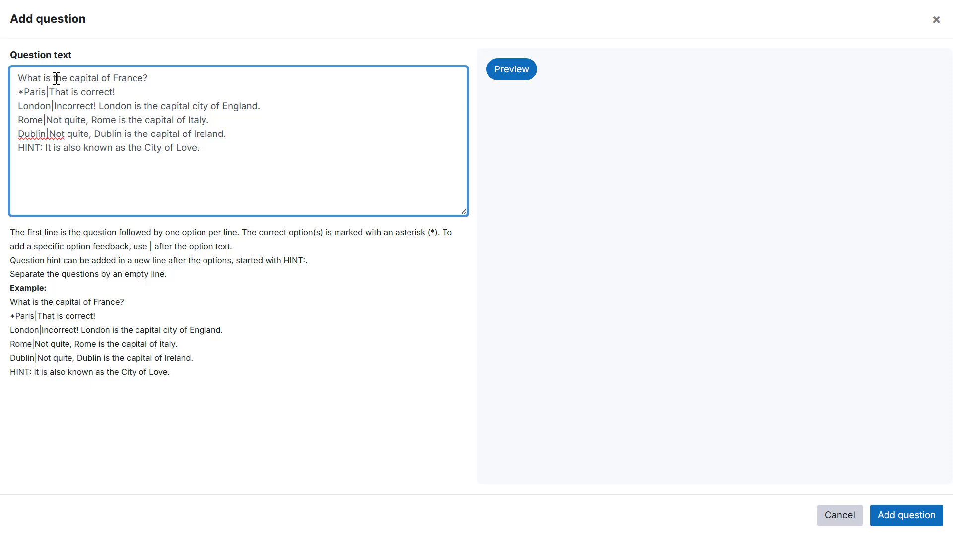
- Examine the pasted example's question line, asterisk-marked correct option, and feedback after the separator
triple_click(56, 78)
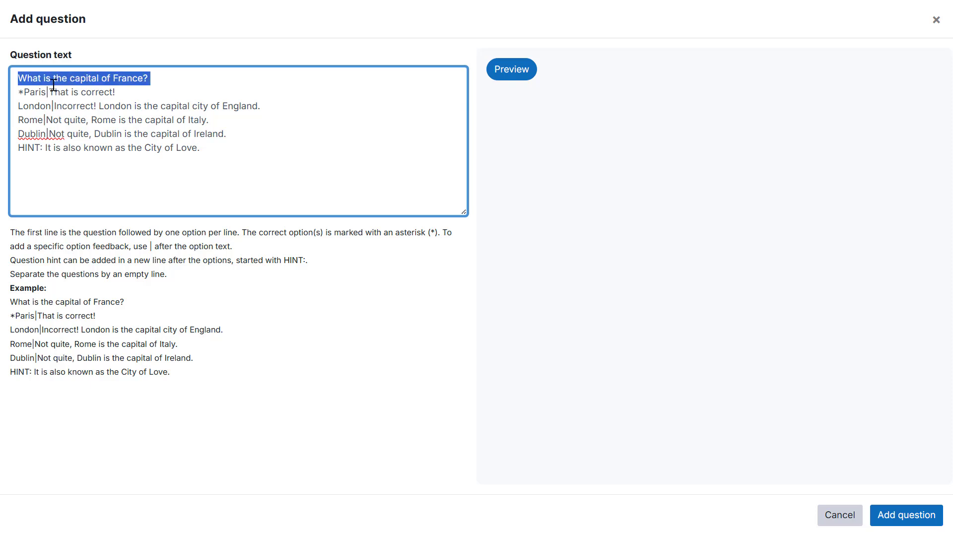
left_click(48, 92)
left_click_drag(227, 135, 24, 96)
left_click(22, 95)
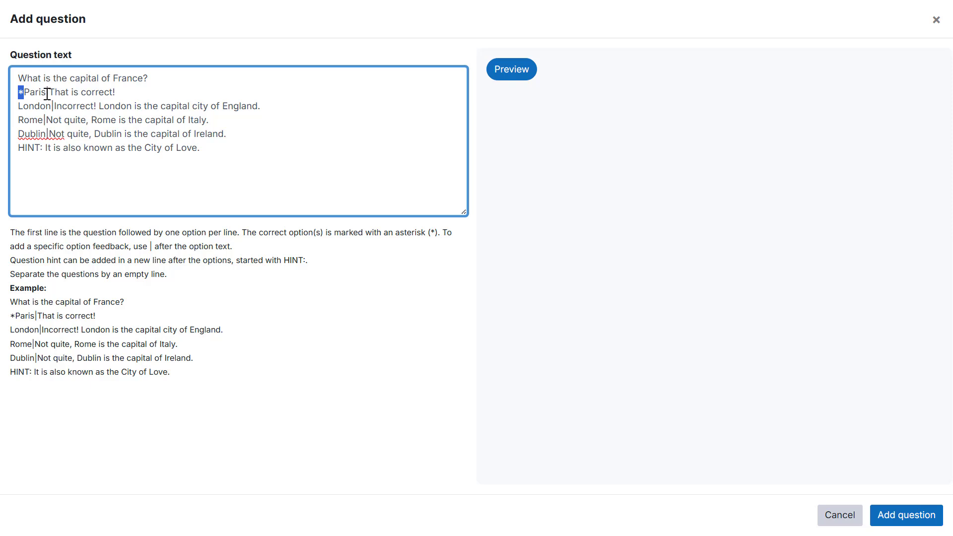
left_click_drag(46, 94, 49, 94)
left_click_drag(49, 92, 115, 93)
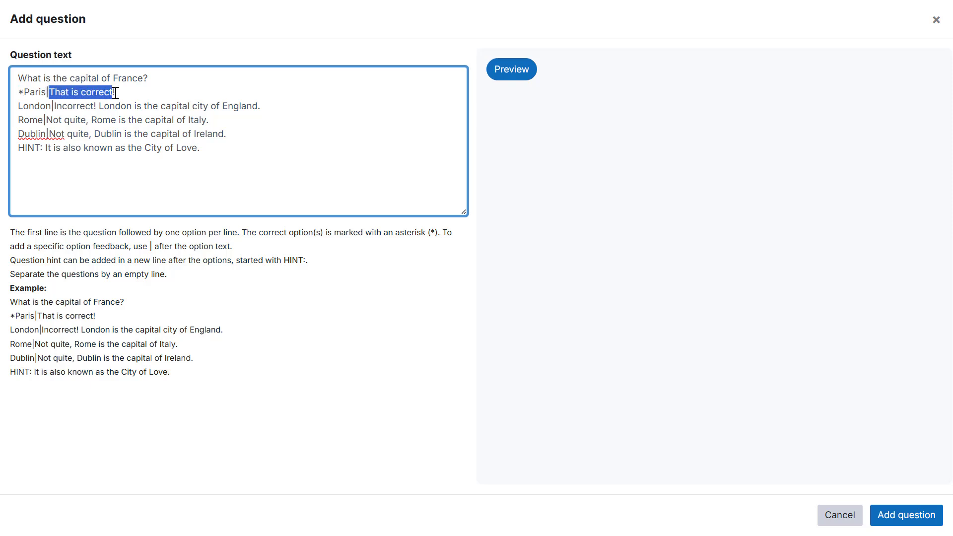
left_click(116, 94)
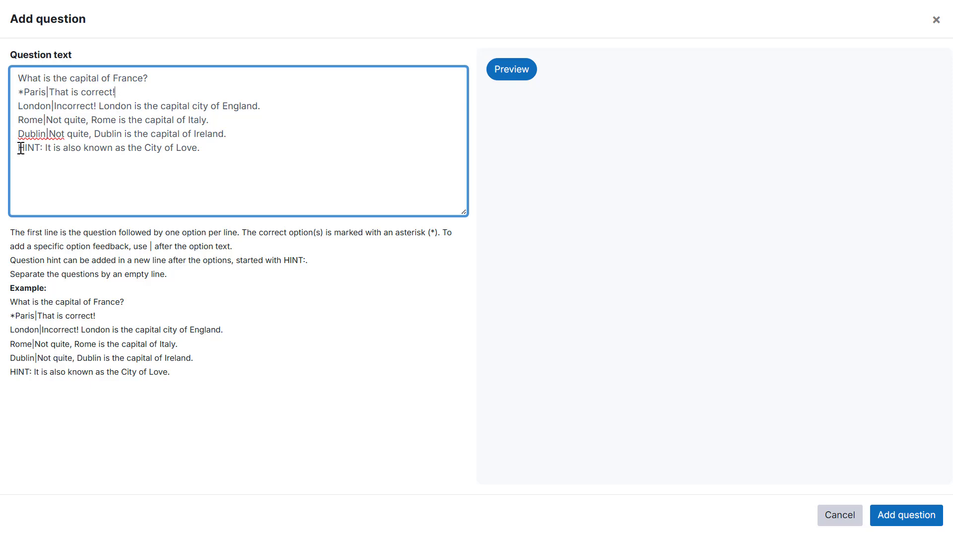
- Add an empty line after the HINT line and paste a second copy of the example question
left_click_drag(19, 148, 42, 148)
left_click(44, 164)
key("Return")
key("ctrl+v")
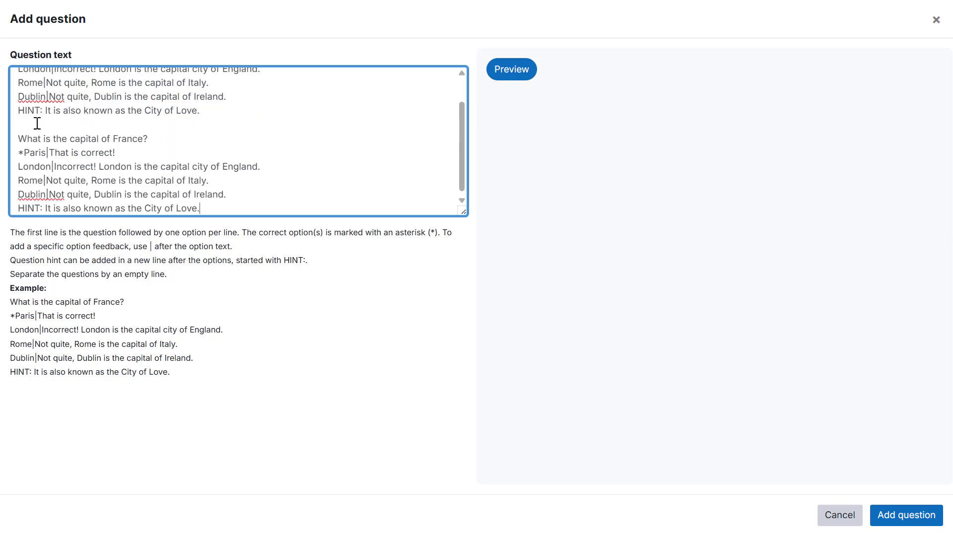
- Preview the two pasted example questions and add them to the question bank
scroll(66, 134, "down", 1)
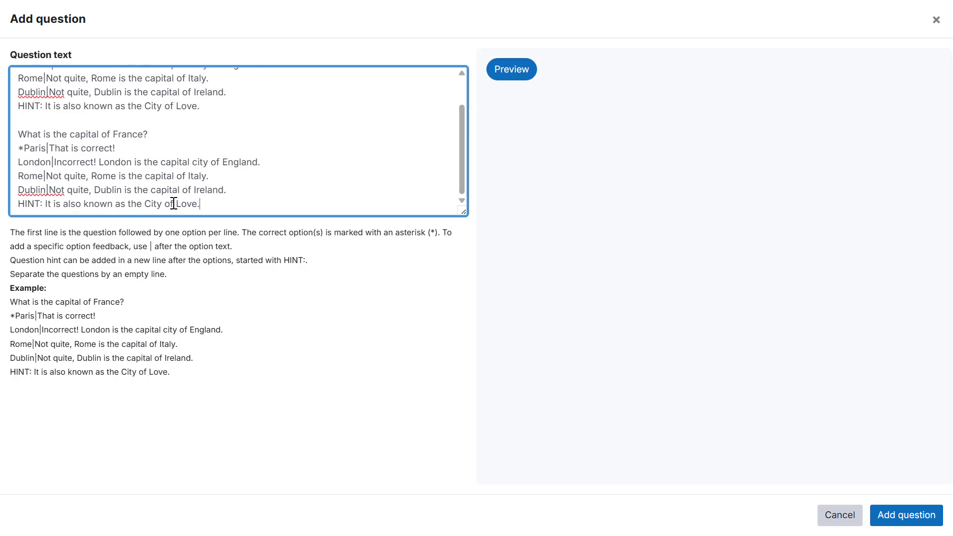
left_click(505, 68)
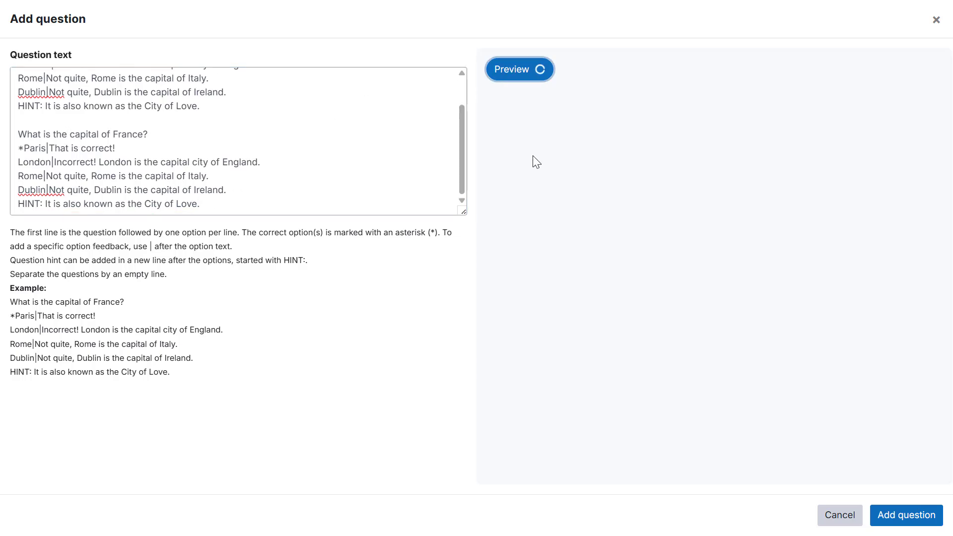
scroll(604, 203, "down", 9)
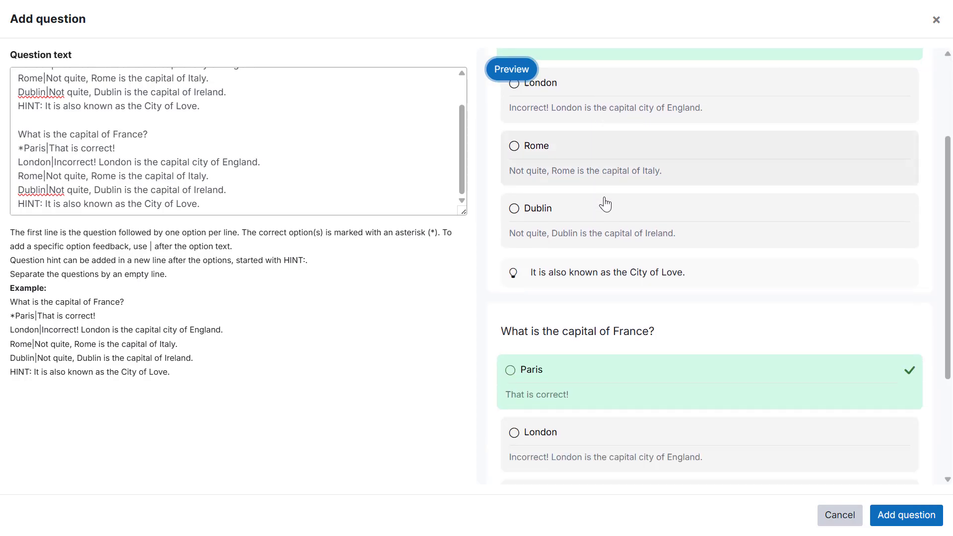
scroll(606, 218, "up", 6)
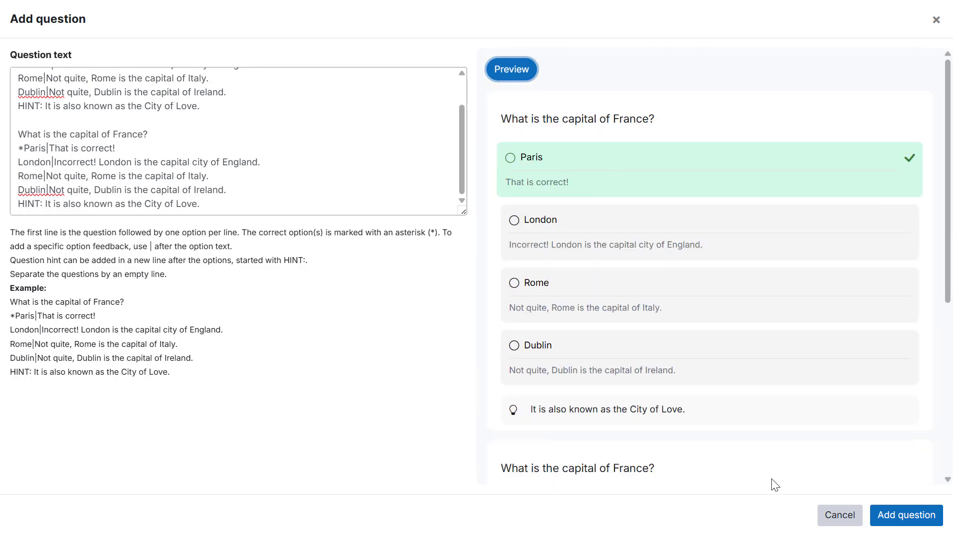
left_click(901, 519)
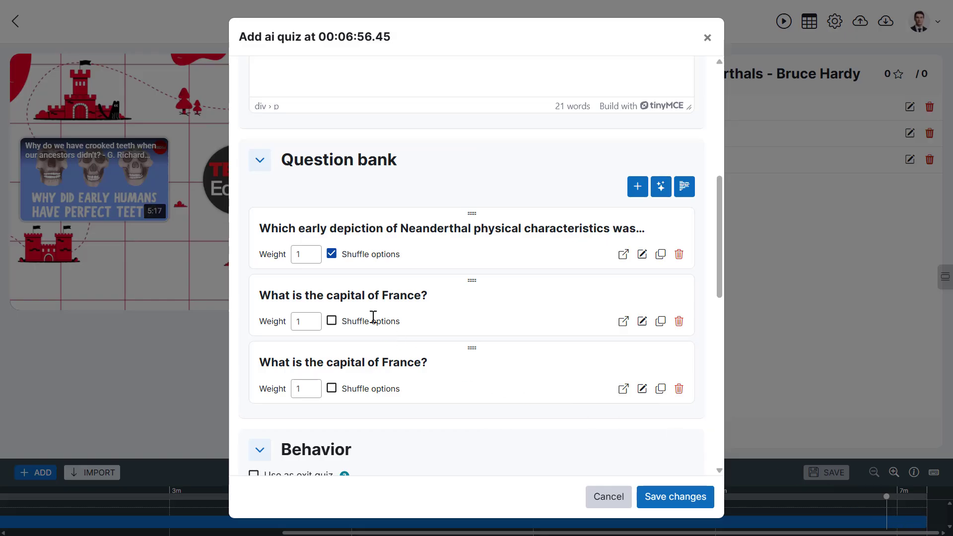
- Delete both capital-of-France example questions from the question bank
left_click(679, 389)
left_click(678, 322)
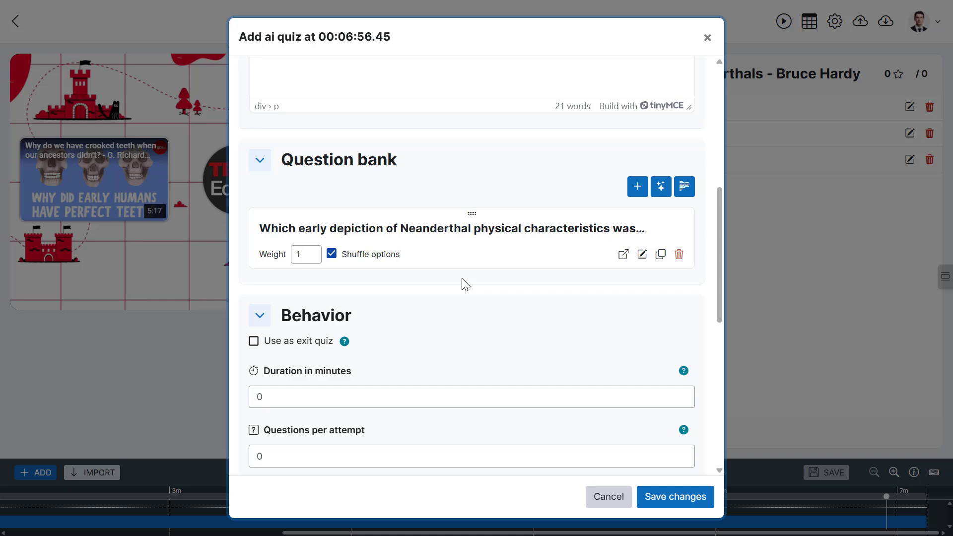
- Open the AI question generator and upload the English Neanderthal myths transcript file as the source
left_click(660, 191)
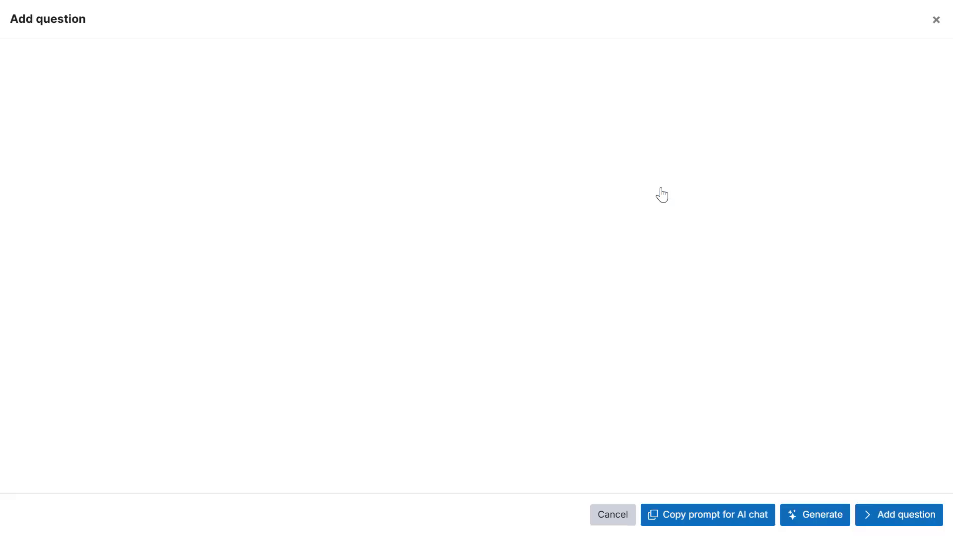
left_click(43, 122)
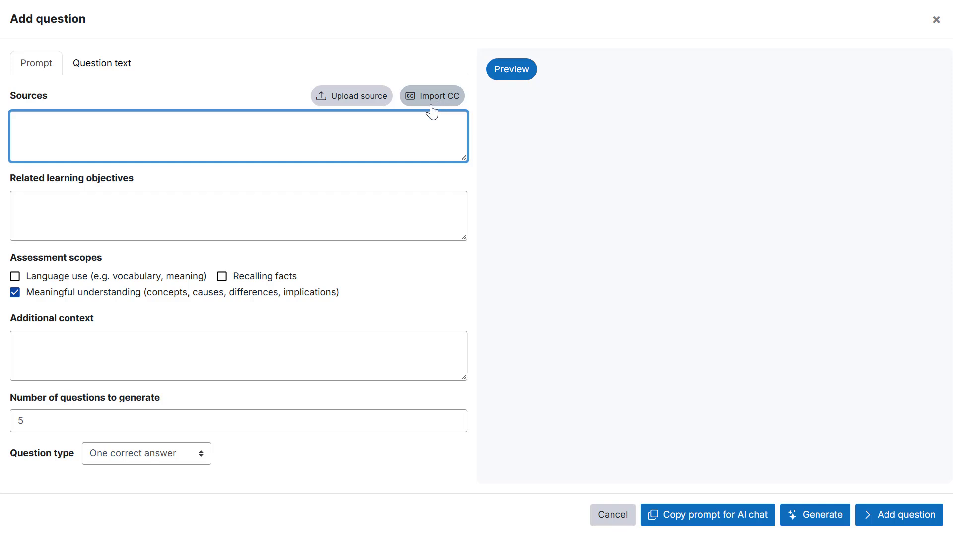
left_click(349, 97)
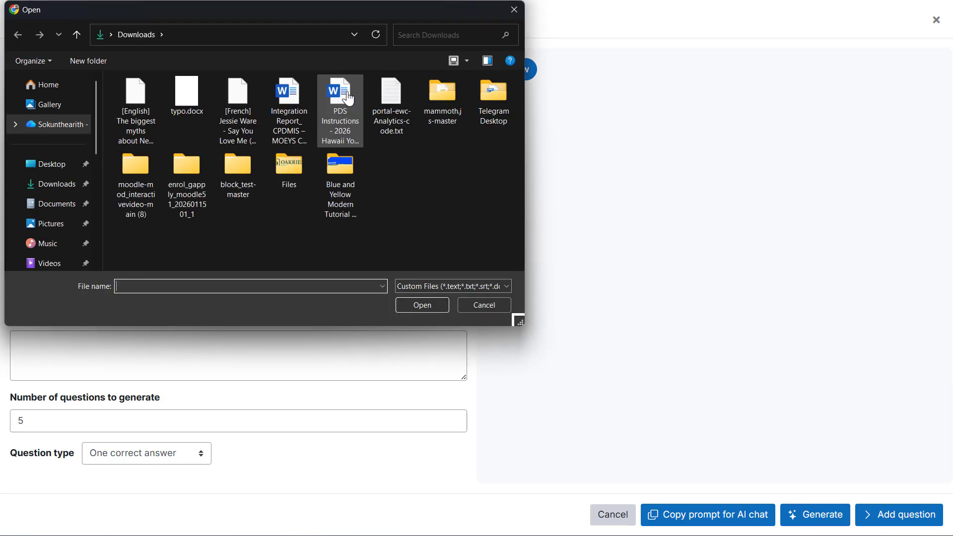
left_click(132, 94)
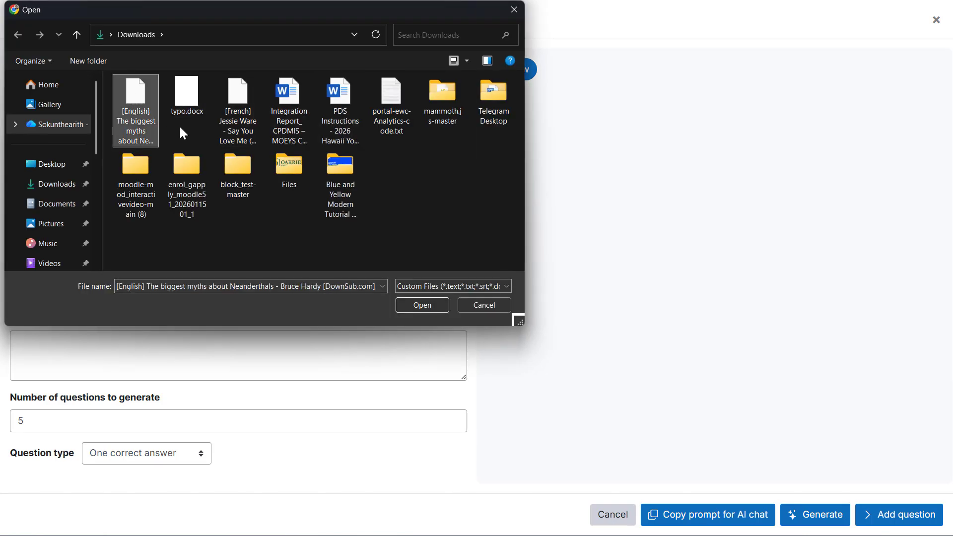
left_click(414, 305)
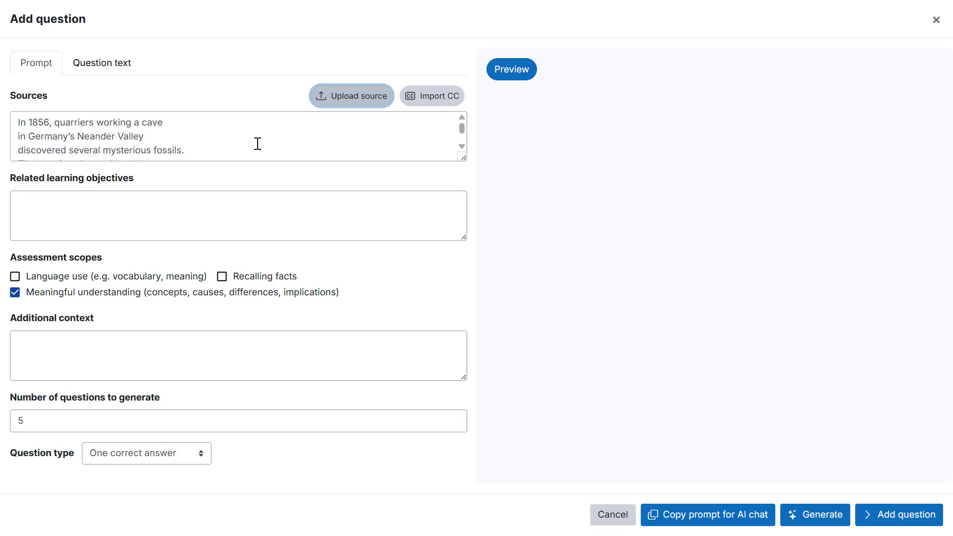
- Scroll through the uploaded transcript text in the Sources box
scroll(164, 171, "down", 5)
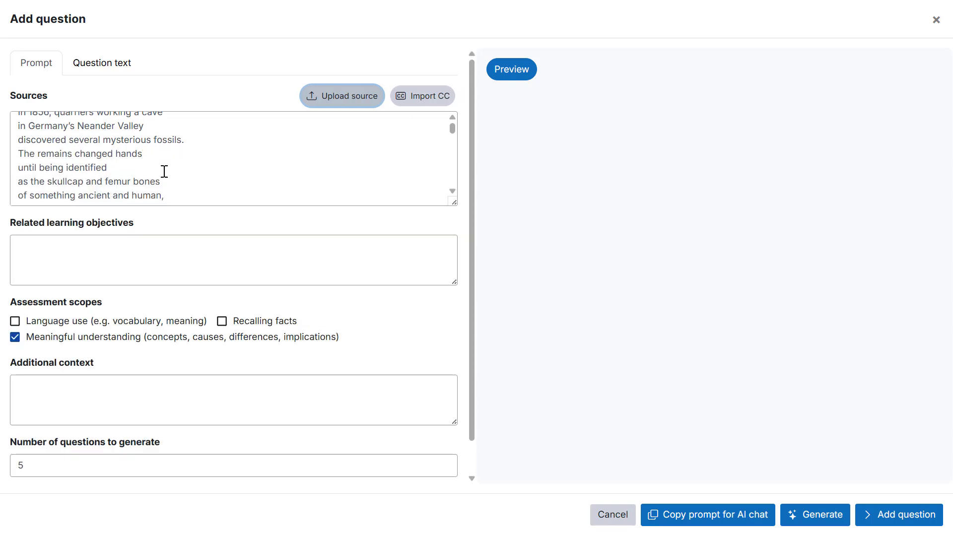
scroll(165, 171, "down", 10)
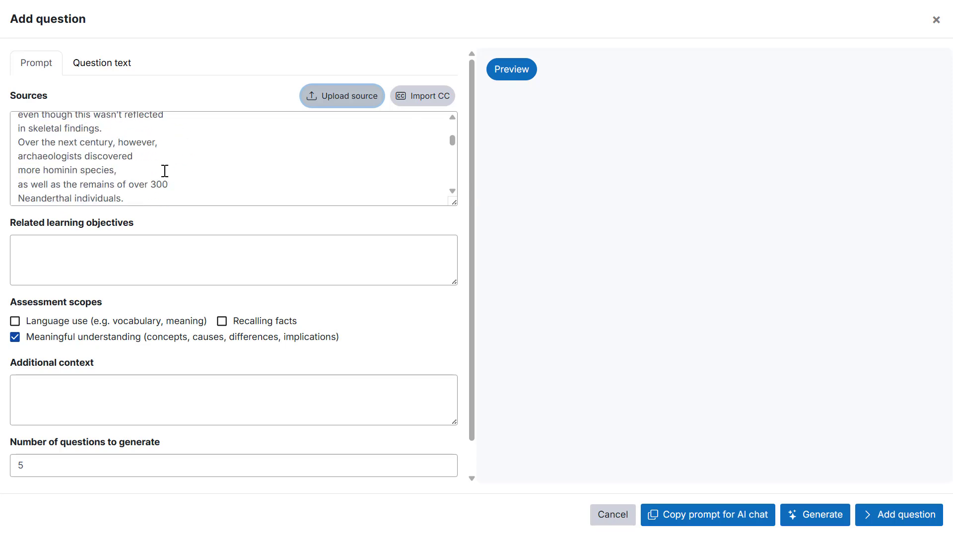
scroll(165, 171, "down", 5)
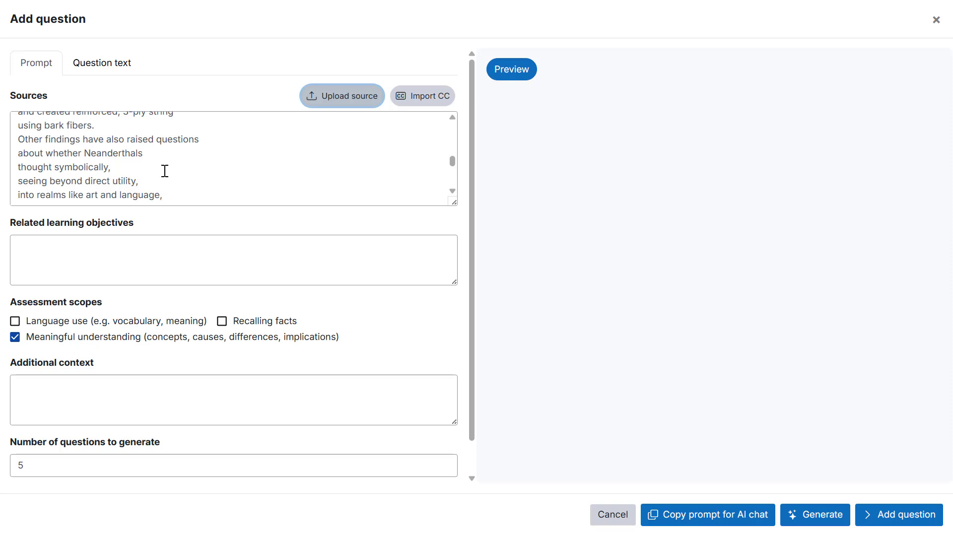
scroll(165, 171, "down", 1)
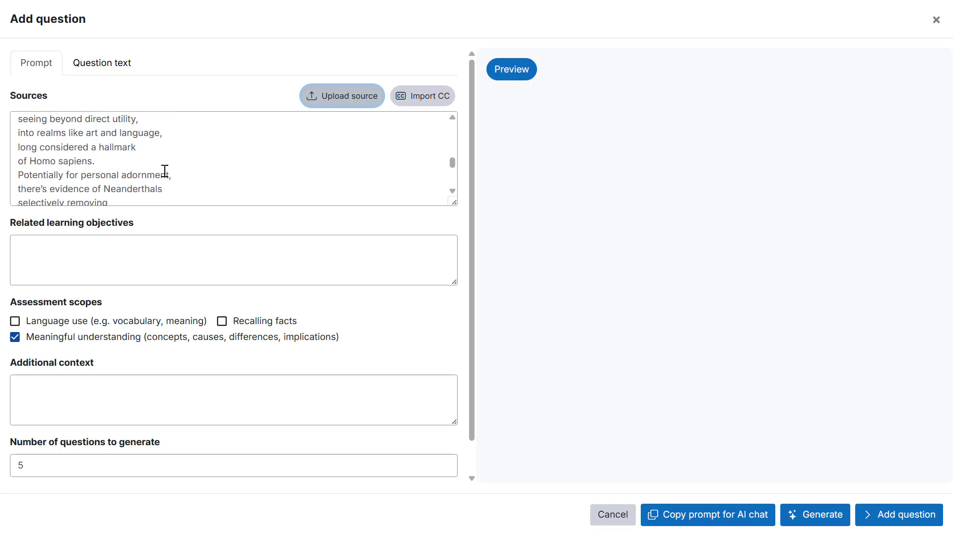
scroll(165, 170, "up", 10)
scroll(165, 171, "up", 10)
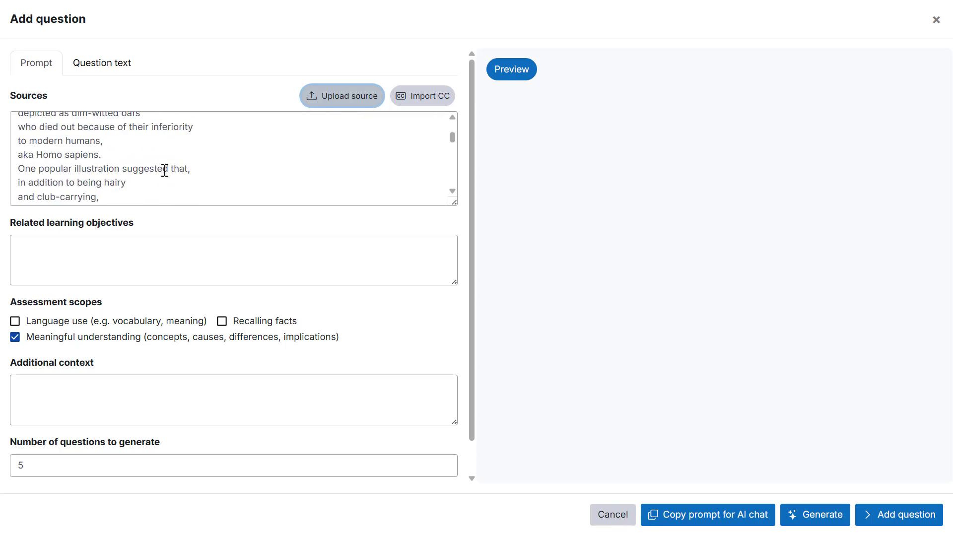
scroll(233, 224, "down", 1)
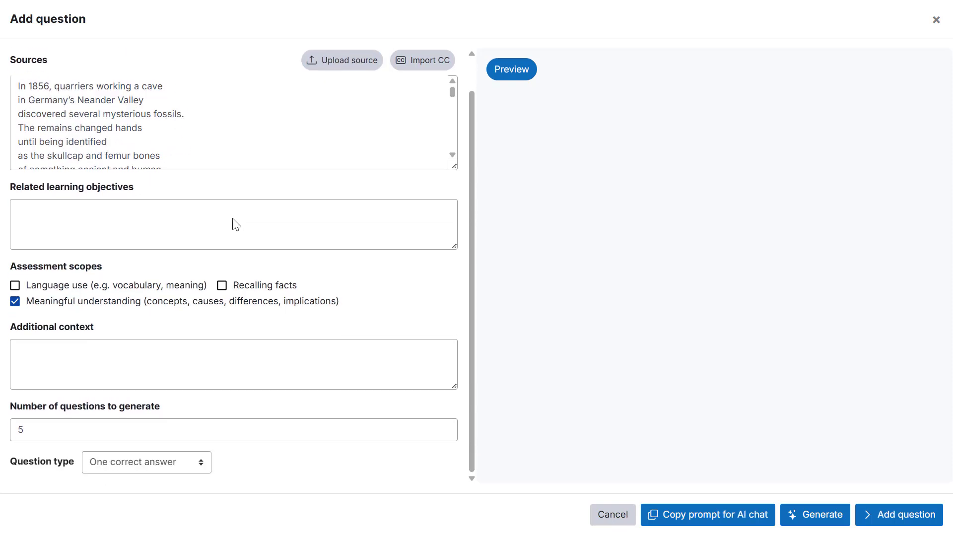
- Enter additional context: '- Generate questions in French.' and '- Each question must have exactly four options.'
left_click(47, 218)
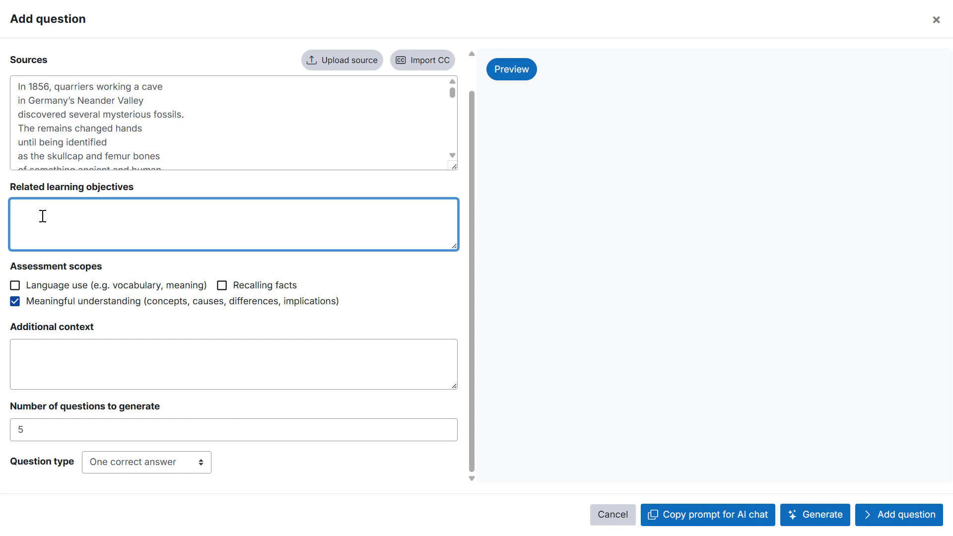
left_click(199, 263)
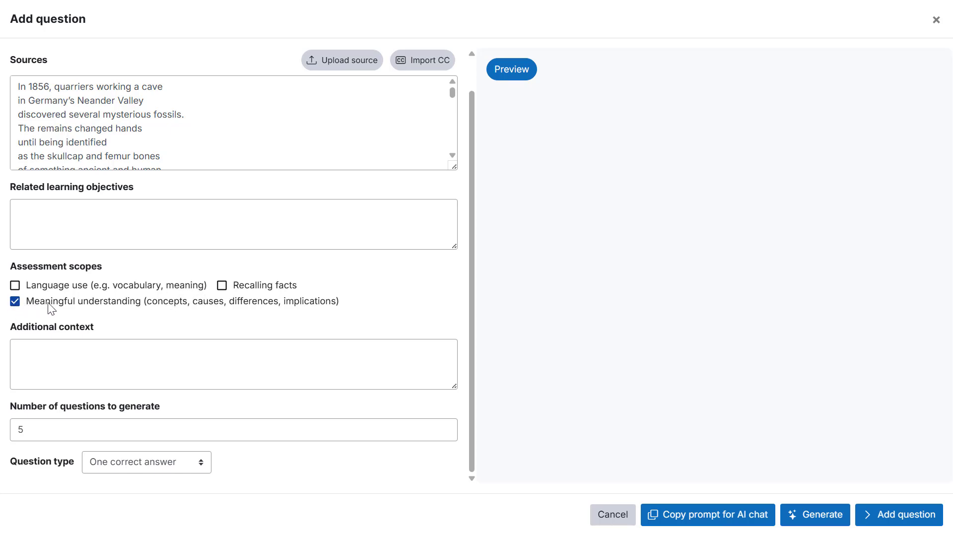
left_click(77, 356)
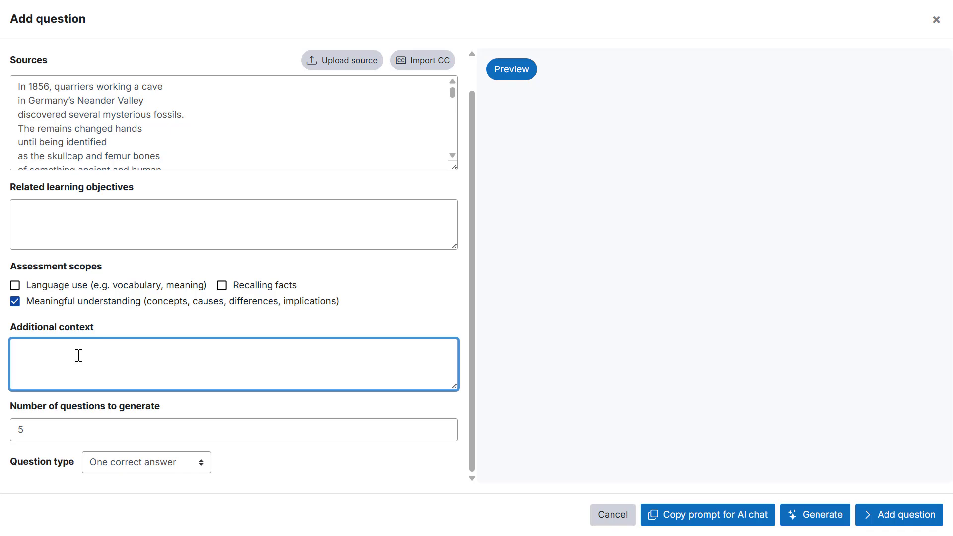
type("- Generate questions in French.")
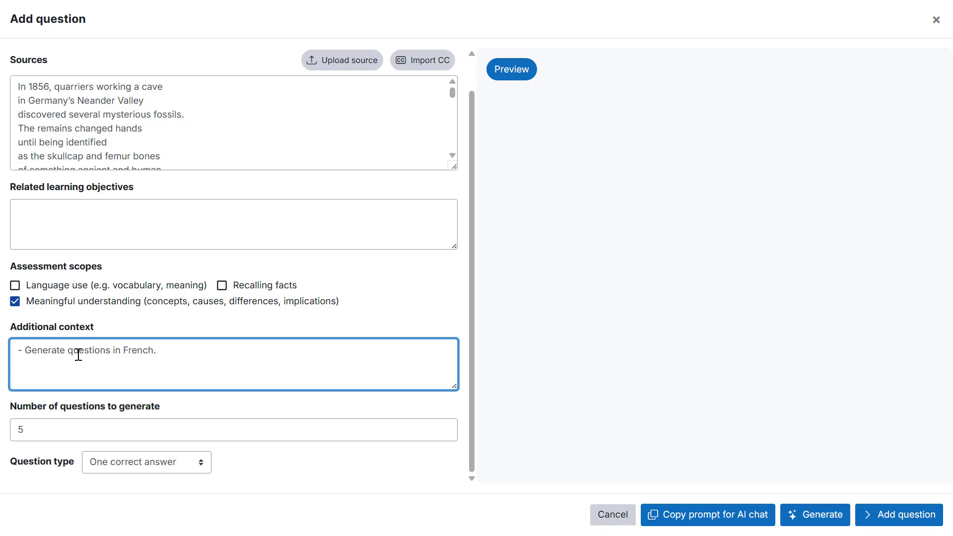
key("Return")
type("- Each question must have exactly four options.")
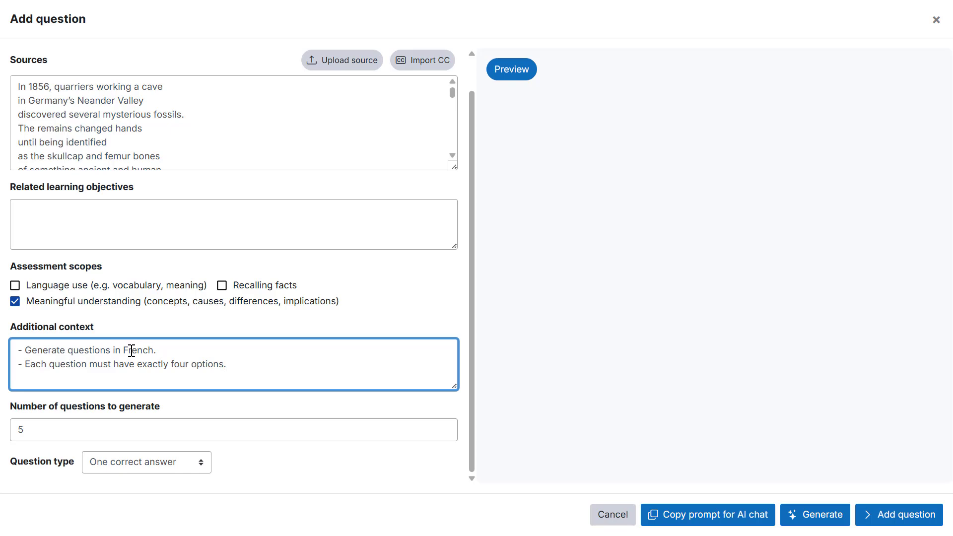
- Generate five one-correct-answer questions from the prompt
left_click(56, 430)
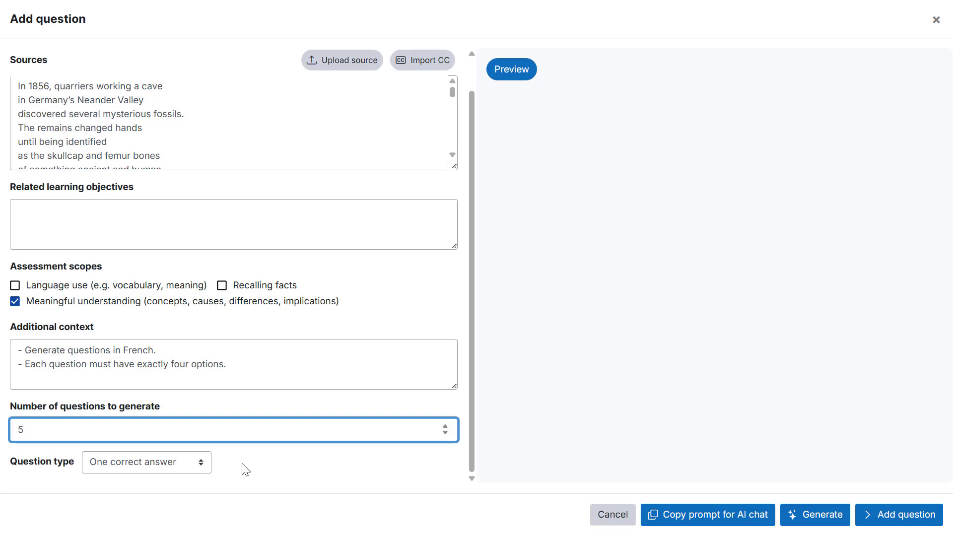
left_click(113, 466)
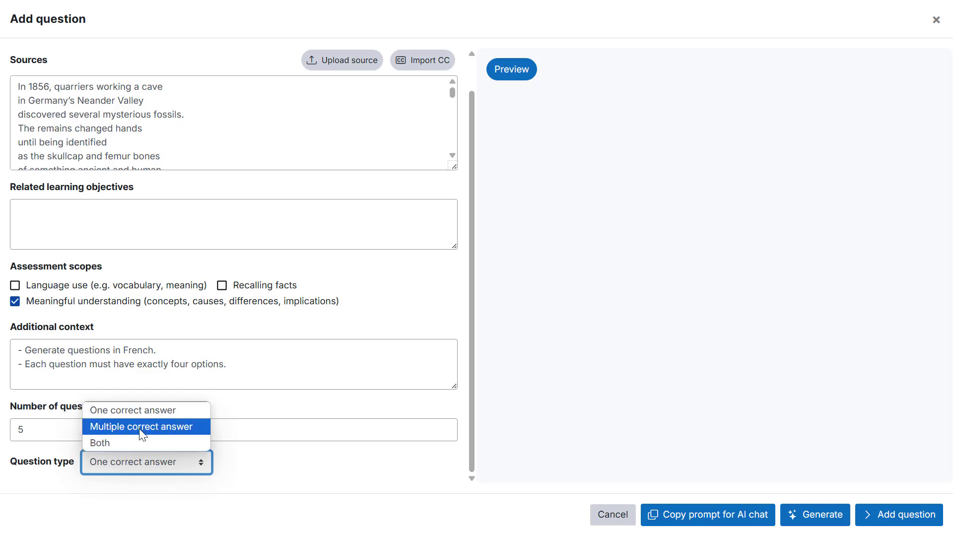
left_click(277, 471)
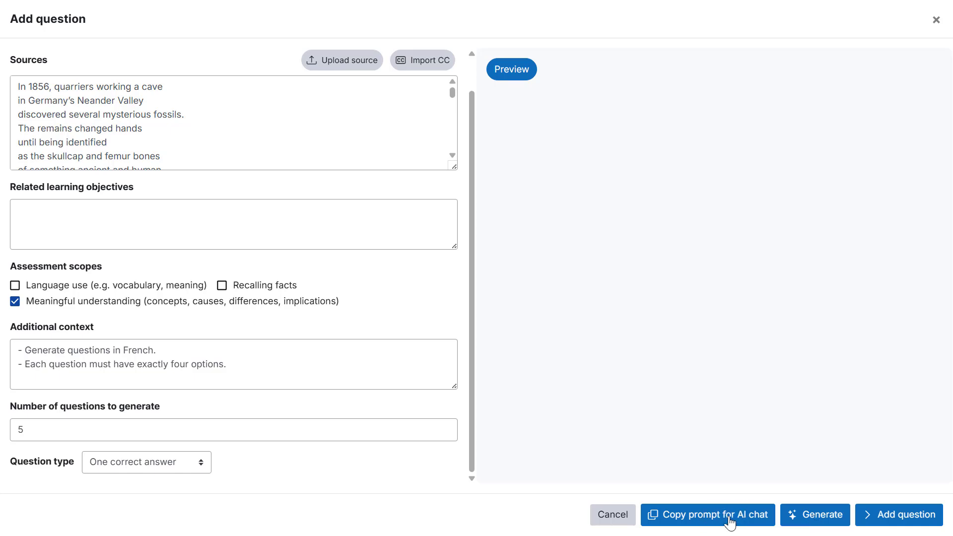
left_click(817, 521)
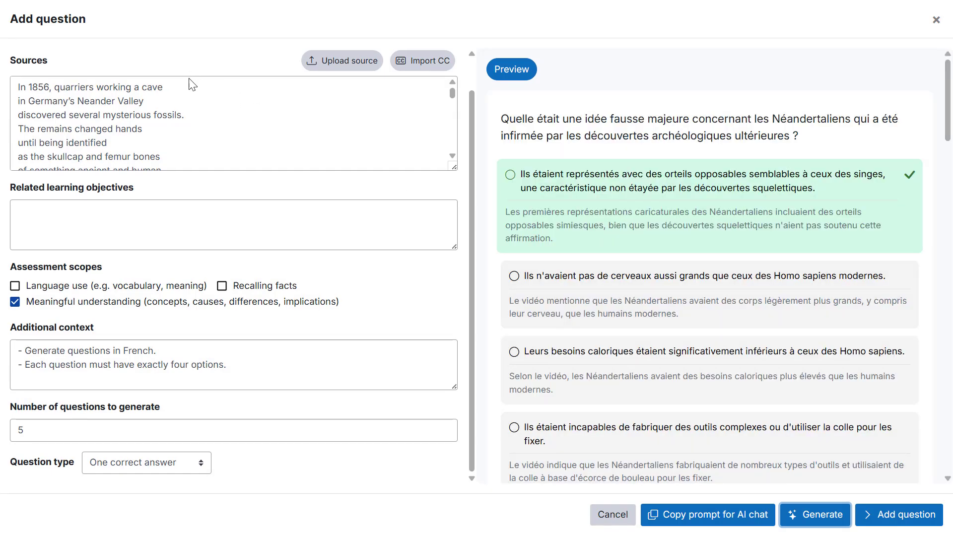
- Review the generated French questions in the Question text tab and preview
scroll(187, 85, "up", 1)
left_click(130, 71)
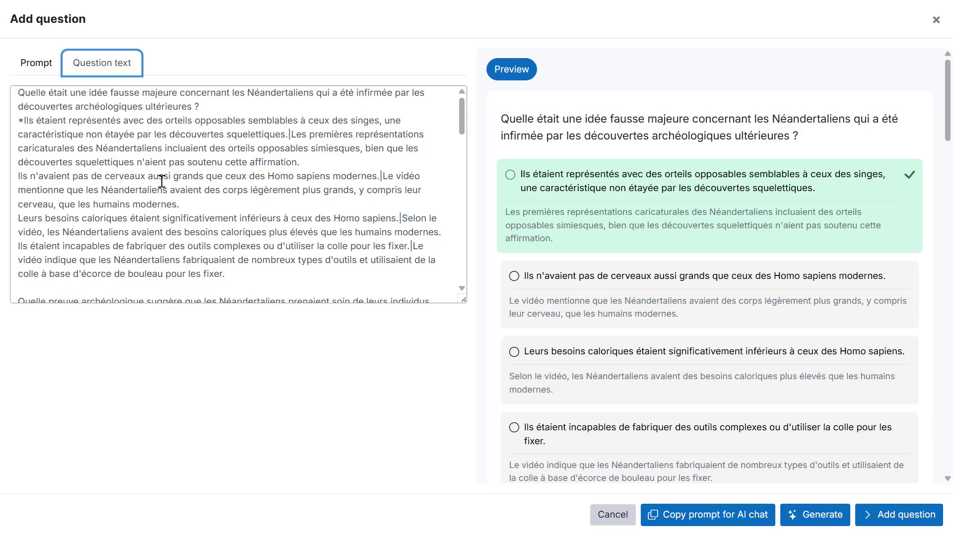
scroll(124, 198, "down", 10)
scroll(141, 235, "down", 5)
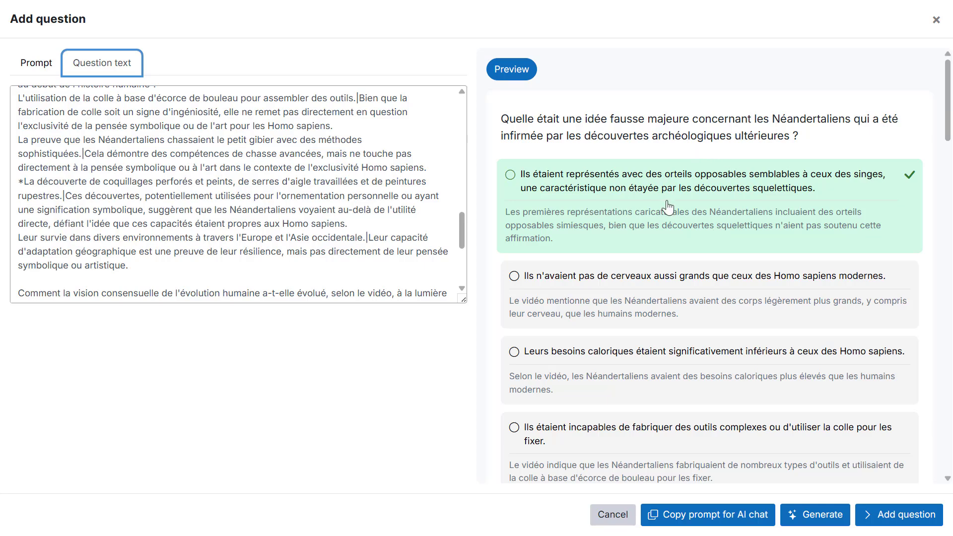
scroll(163, 132, "up", 1)
scroll(163, 132, "up", 8)
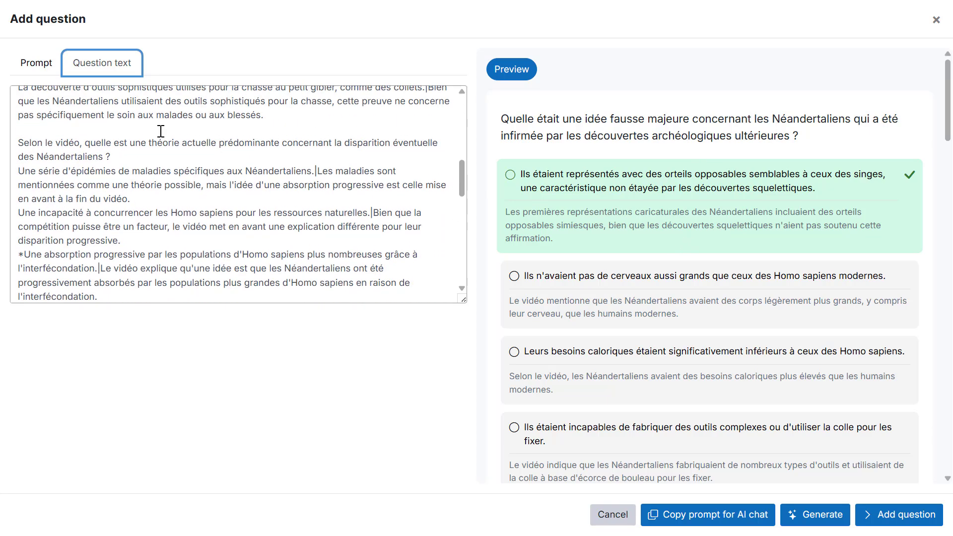
left_click(56, 96)
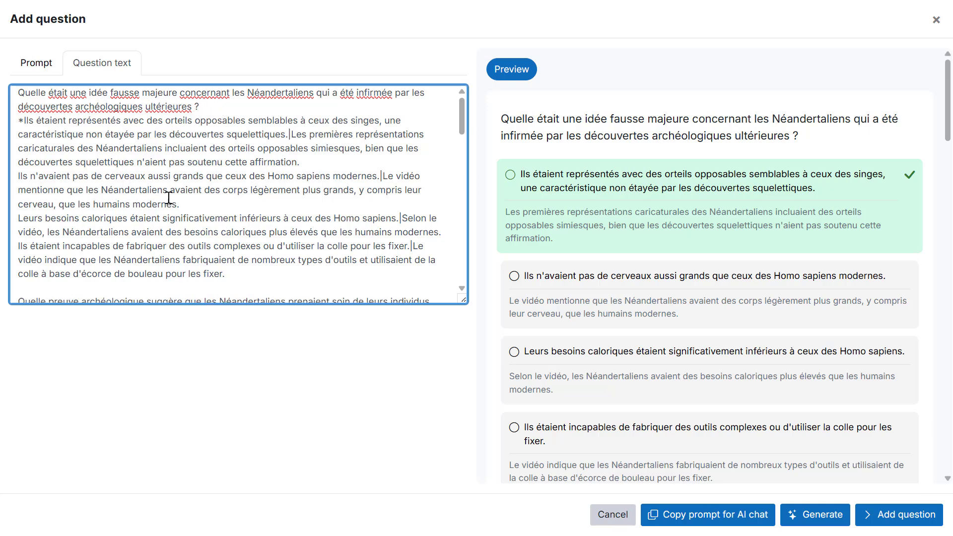
scroll(164, 198, "down", 2)
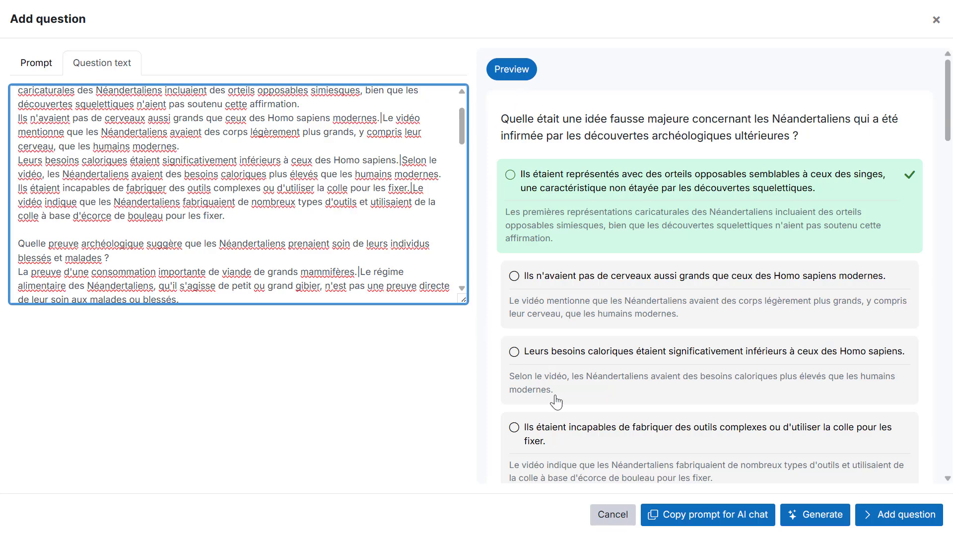
- Copy the prompt for AI chat, switch to Claude, paste it and send it
left_click(738, 522)
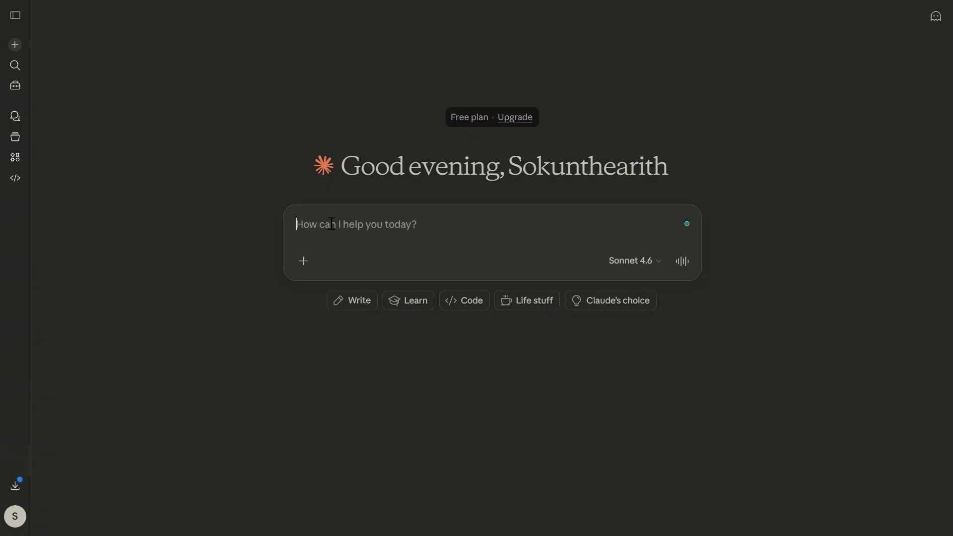
key("ctrl+v")
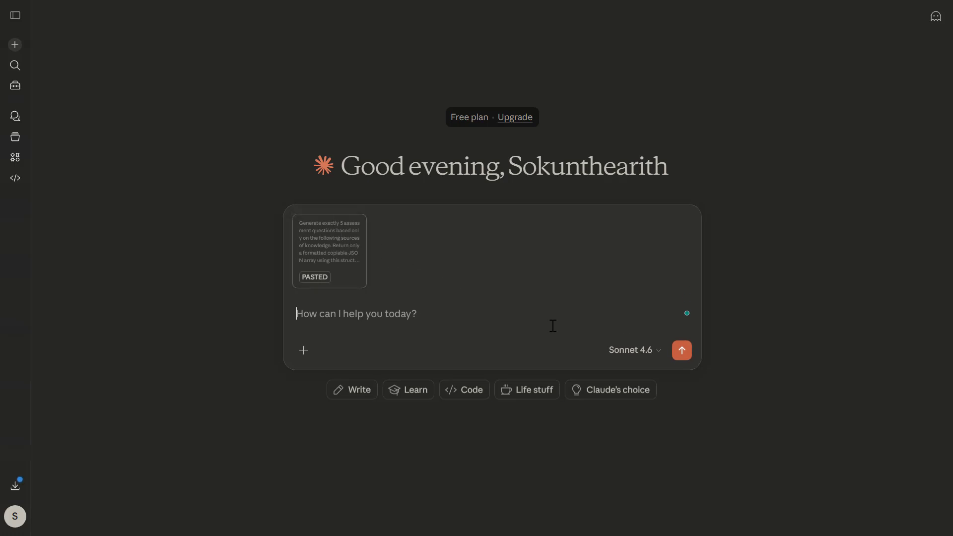
left_click(682, 355)
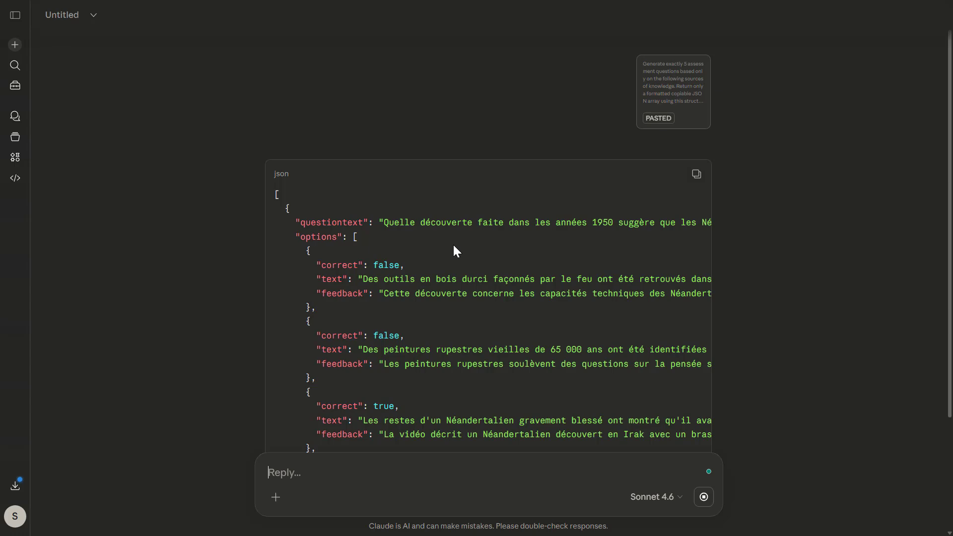
scroll(452, 246, "down", 15)
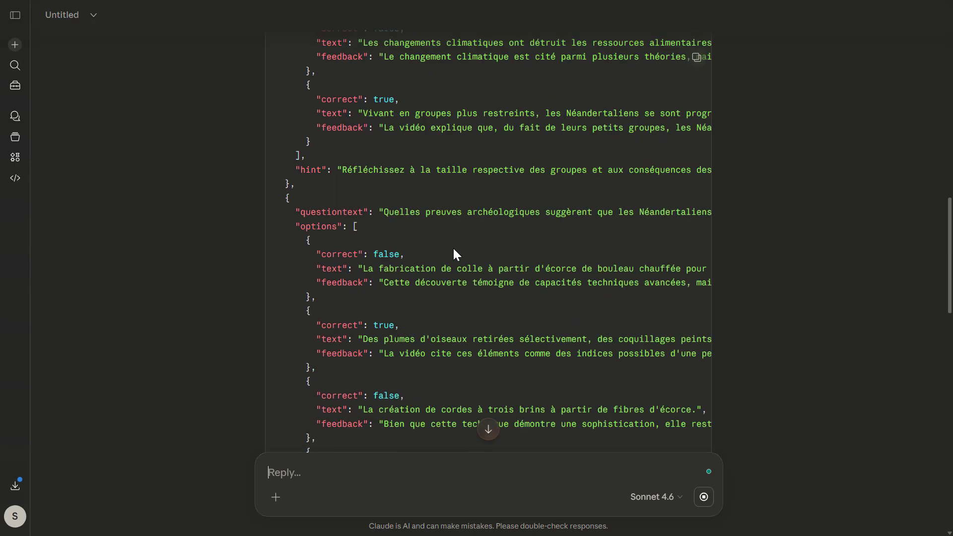
- Copy Claude's JSON questions and paste them into the question text in place of the earlier ones, then preview them
scroll(460, 269, "down", 10)
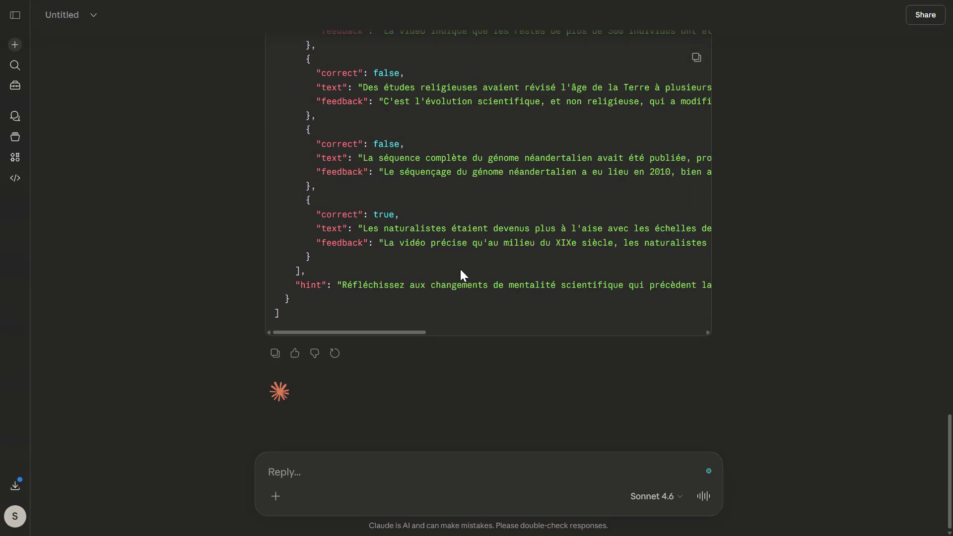
scroll(464, 269, "up", 10)
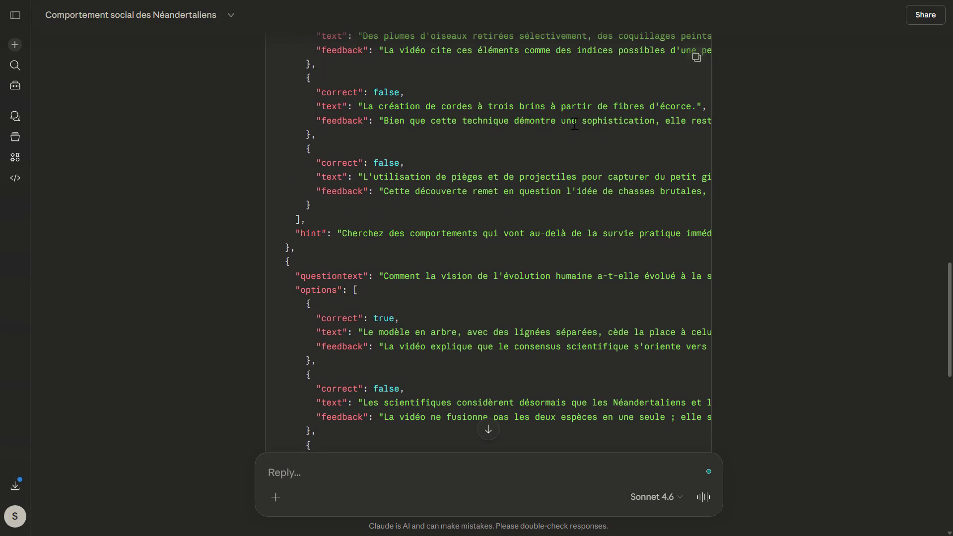
left_click(697, 57)
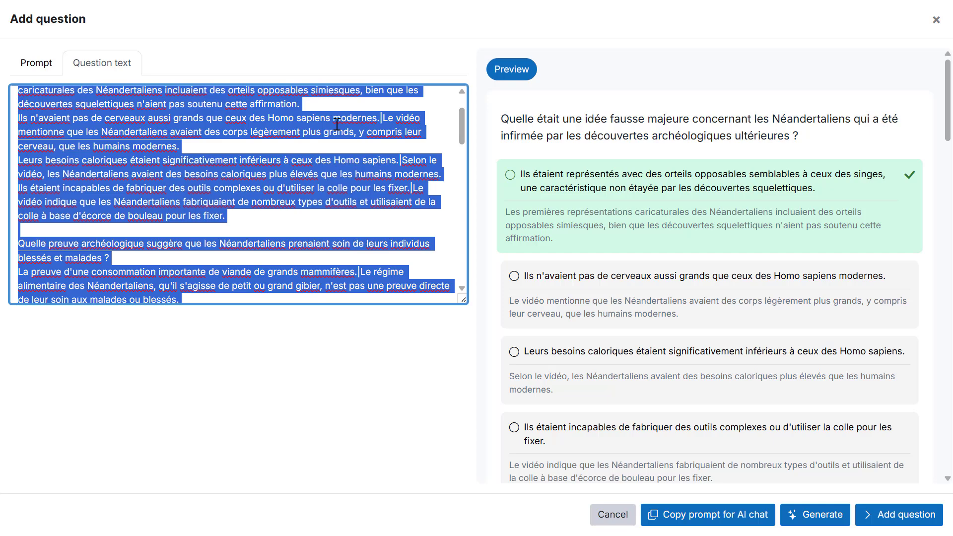
key("BackSpace")
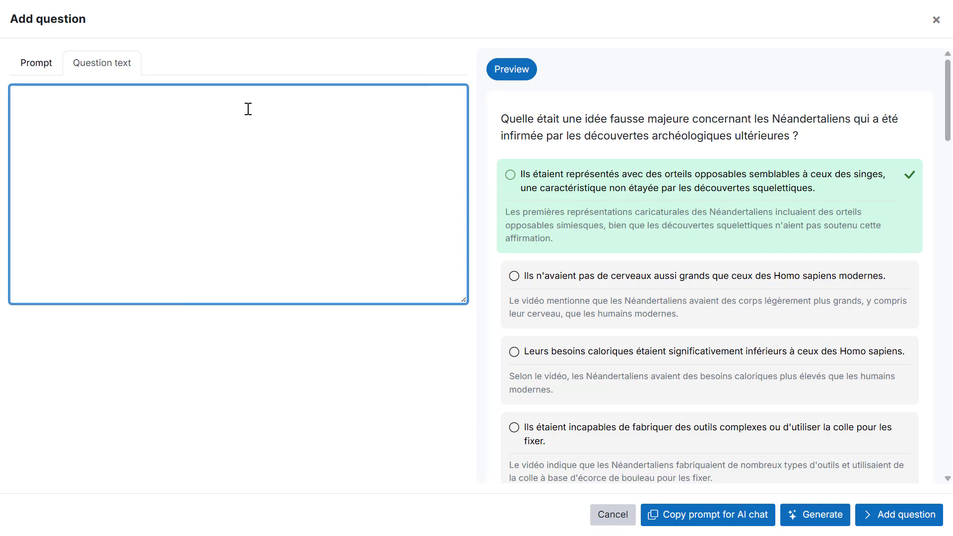
key("ctrl+v")
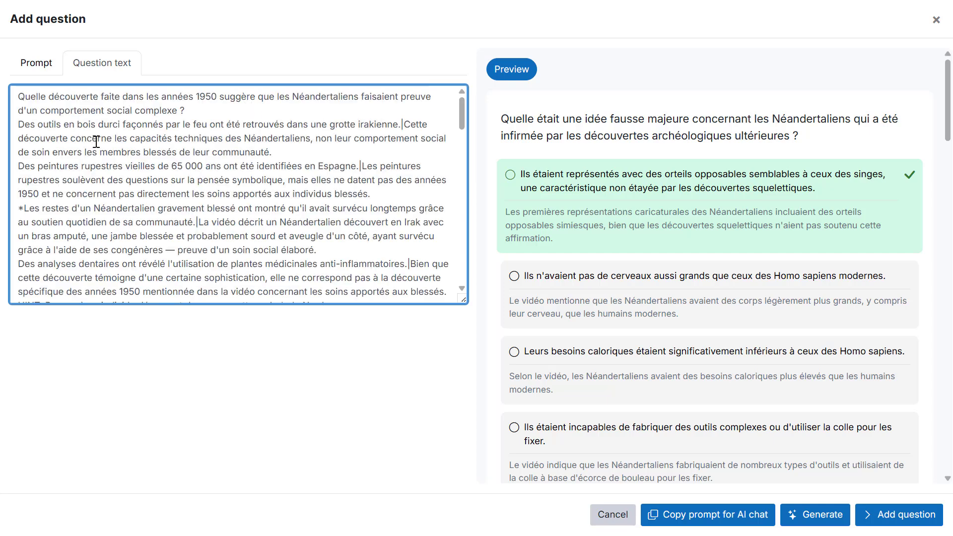
scroll(96, 142, "down", 10)
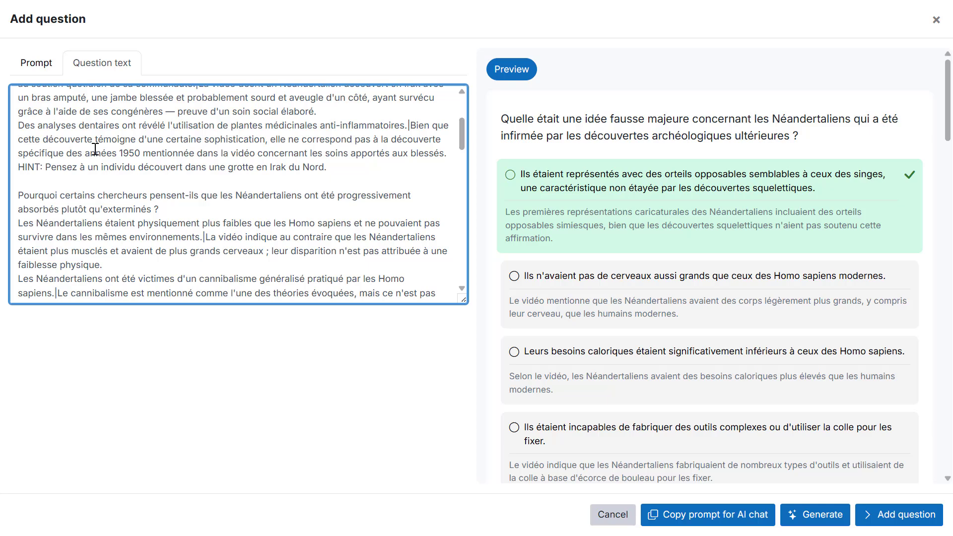
left_click(507, 71)
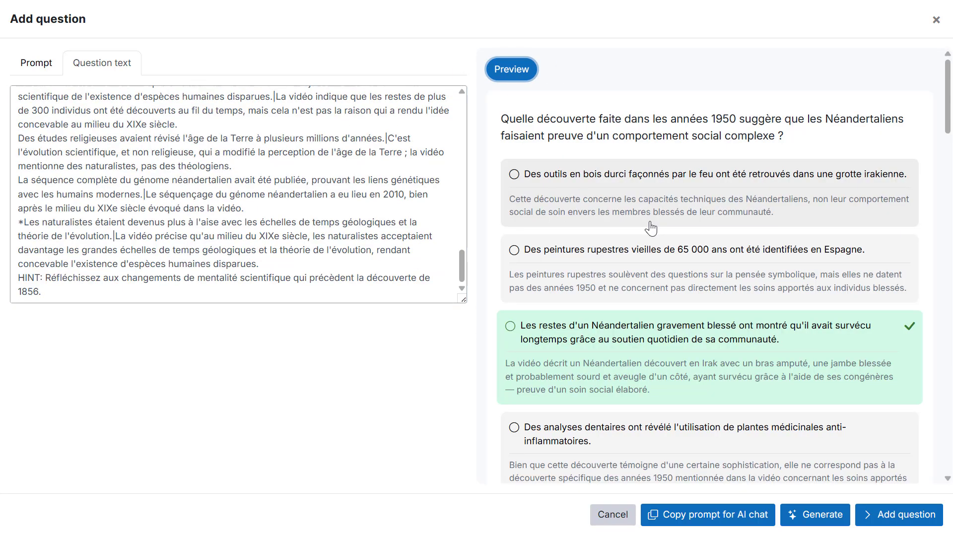
scroll(651, 229, "down", 15)
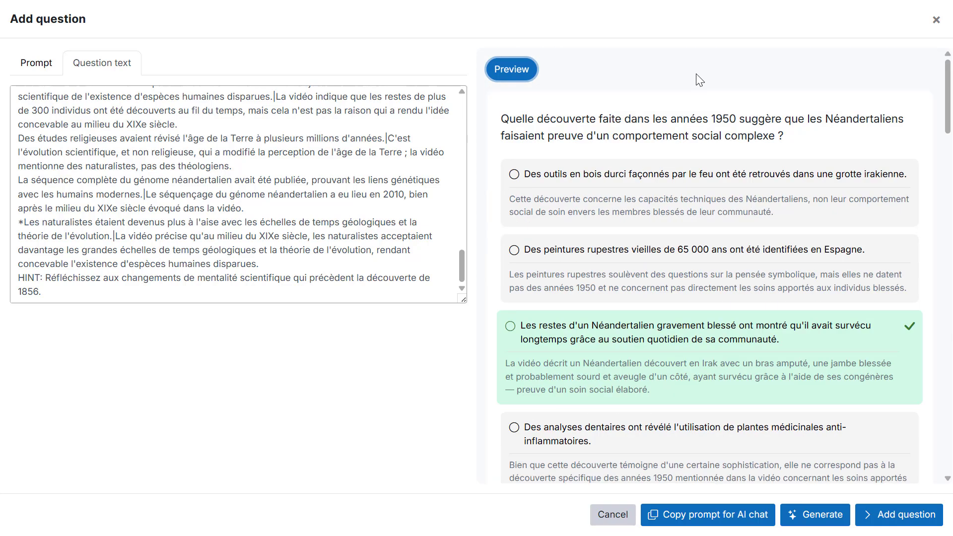
left_click(697, 75)
- Clear the transcript from the Sources field of the prompt
left_click(26, 70)
left_click(169, 150)
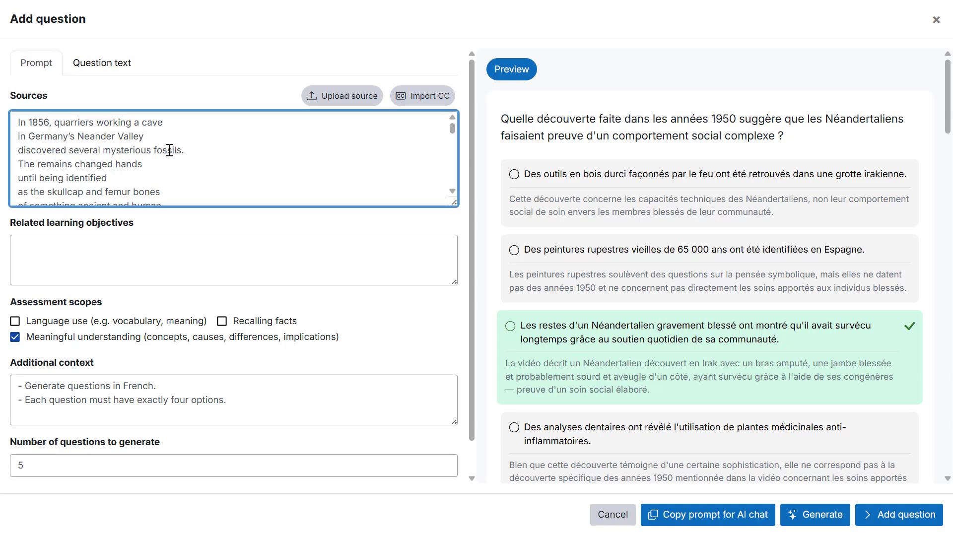
key("ctrl+a")
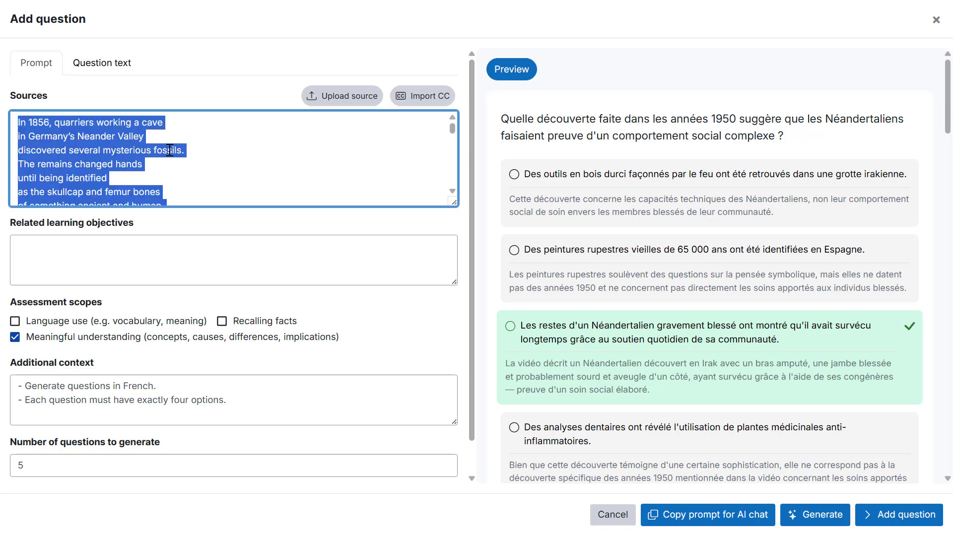
key("BackSpace")
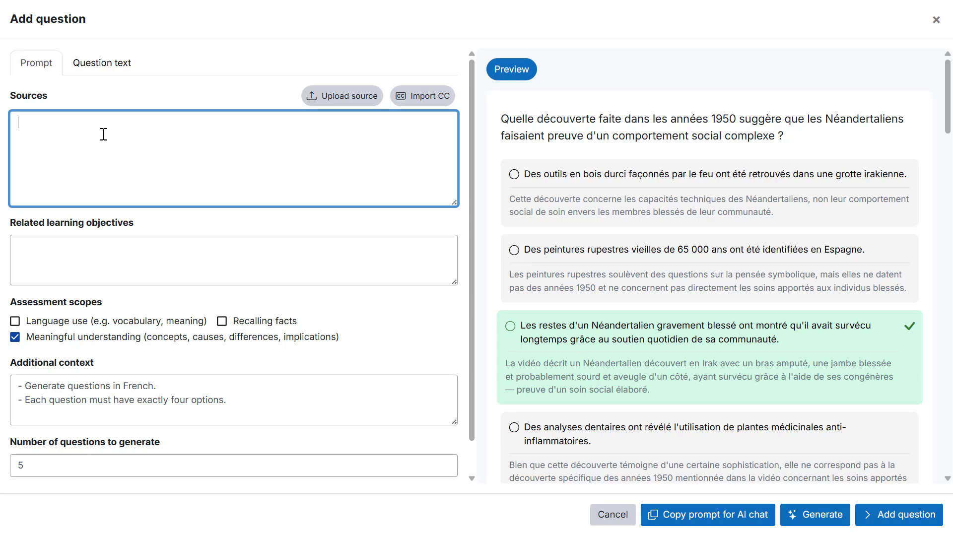
left_click(126, 100)
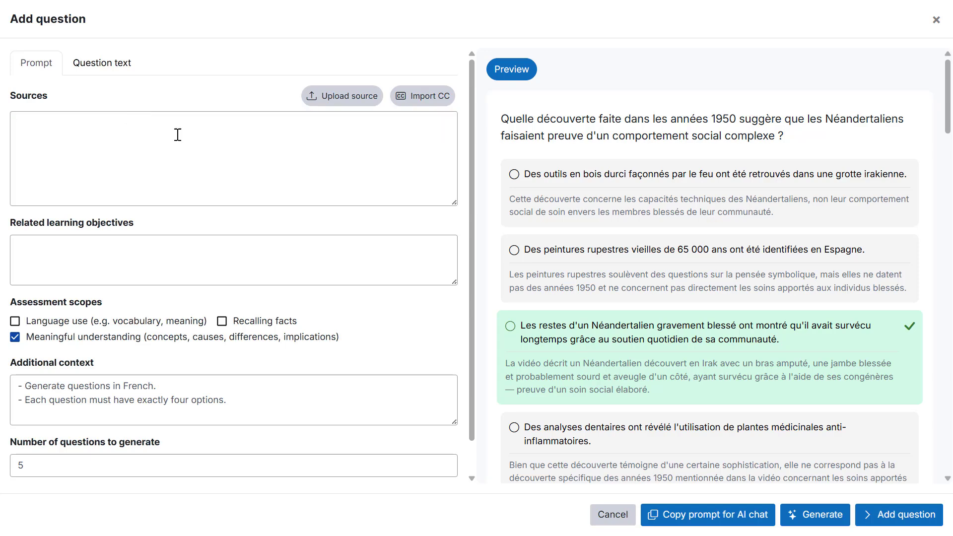
- Copy the prompt for AI chat, switch to Gemini, paste it with the video's YouTube link and send it
left_click(720, 516)
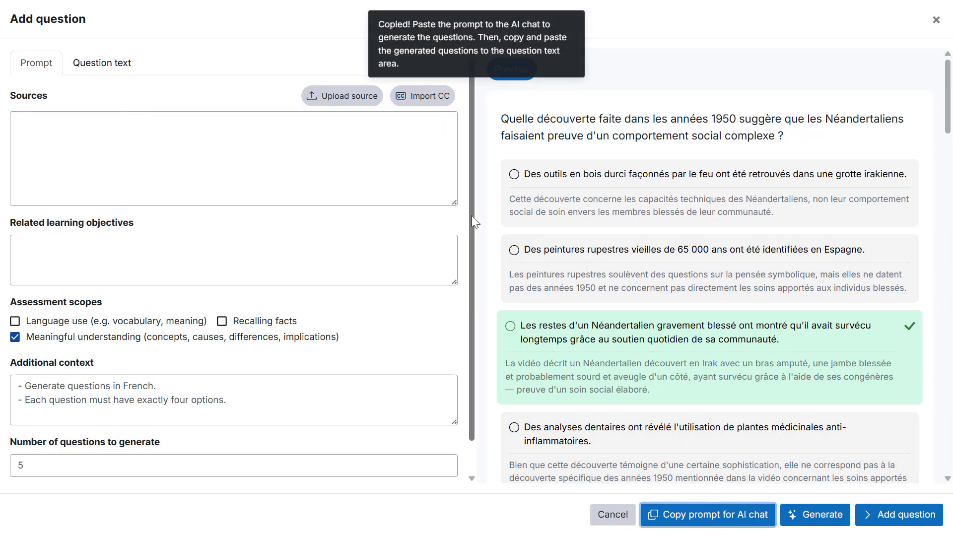
key("alt+Tab")
key("ctrl+v")
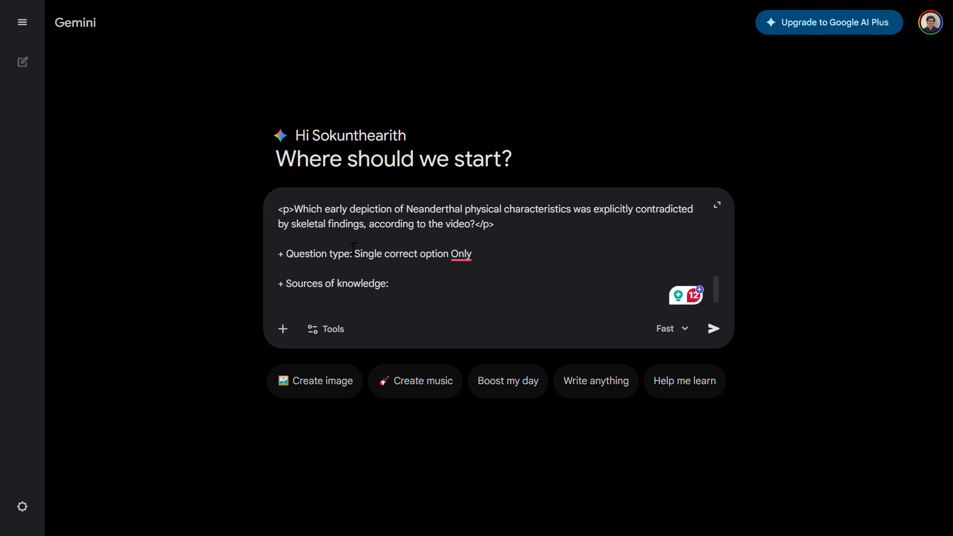
key("ctrl+v")
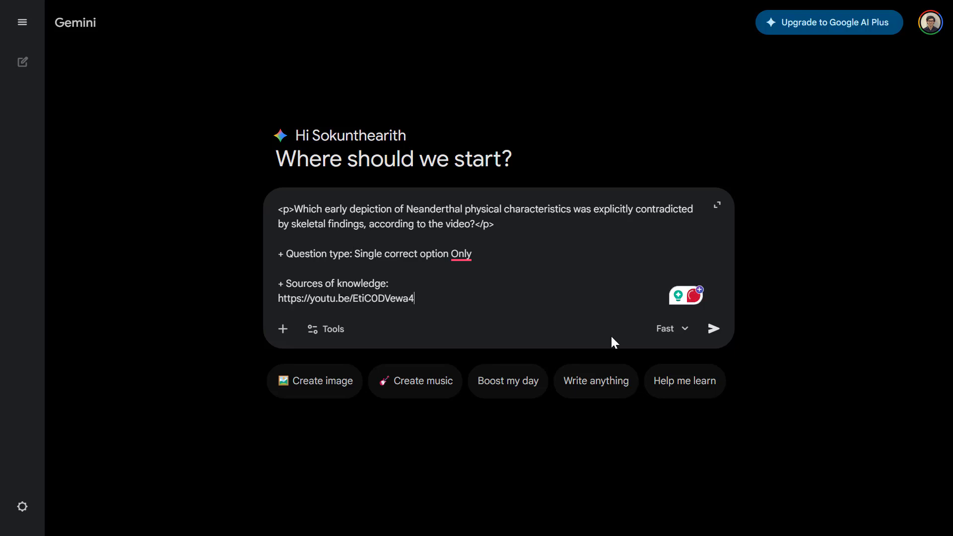
left_click(714, 329)
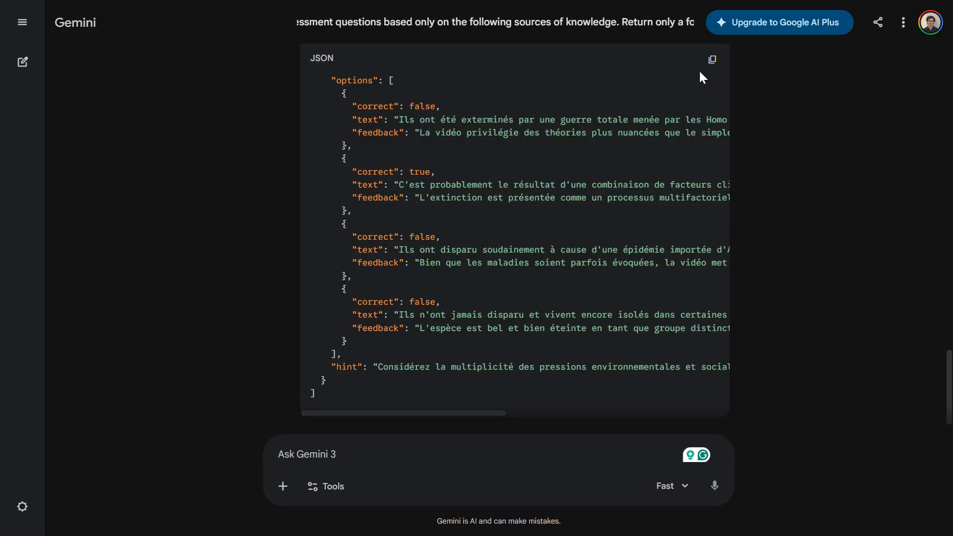
- Copy Gemini's JSON questions and paste them into the question text area
left_click(712, 61)
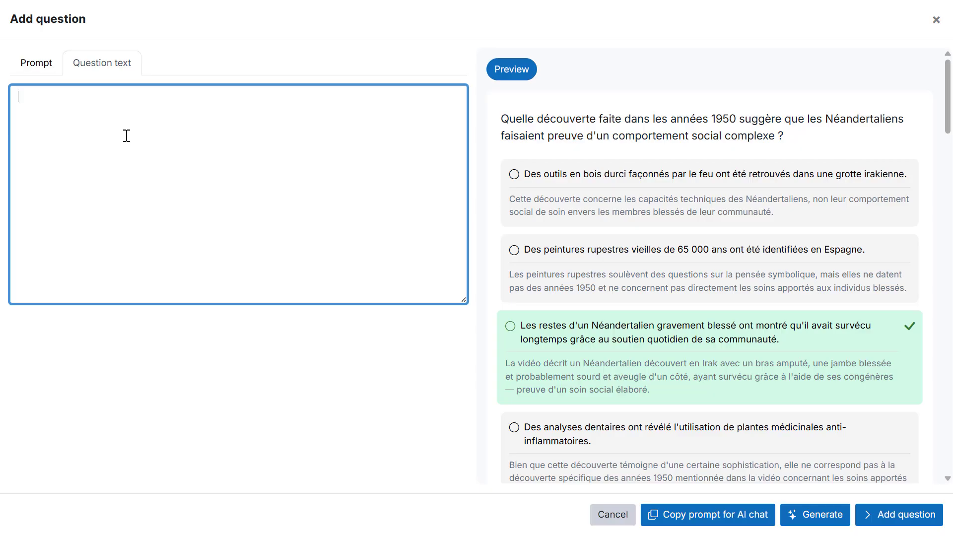
key("ctrl+v")
scroll(127, 136, "down", 15)
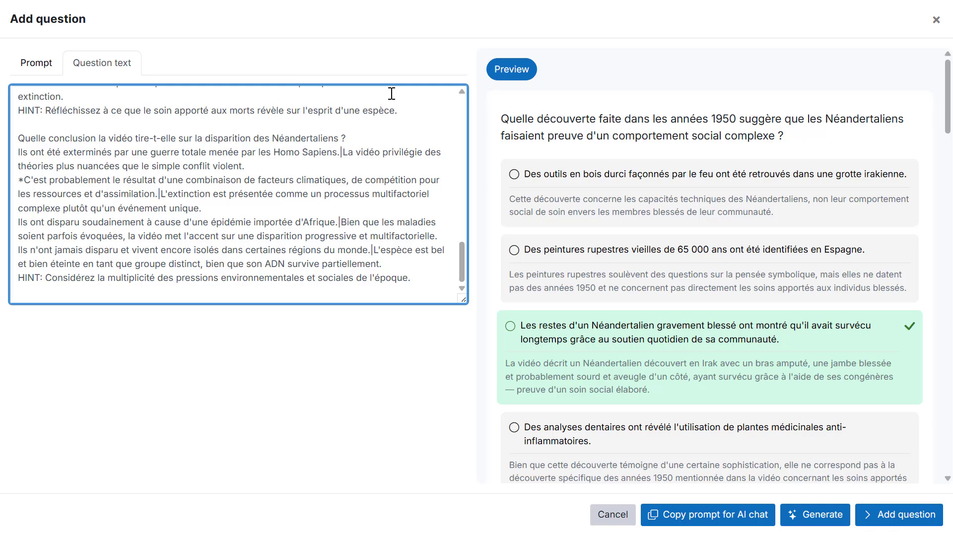
- Preview the pasted questions and add them to the quiz's question bank
left_click(512, 69)
scroll(594, 236, "down", 5)
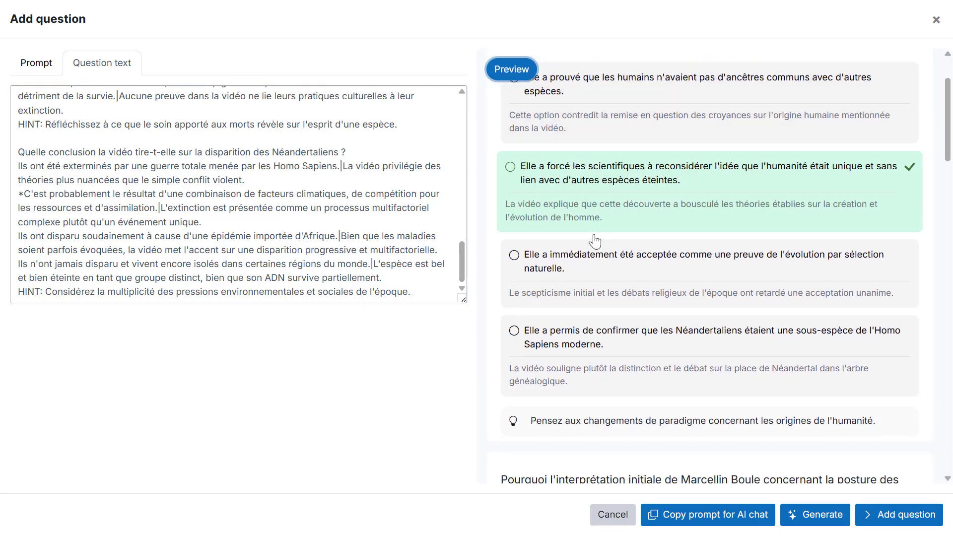
scroll(678, 302, "up", 5)
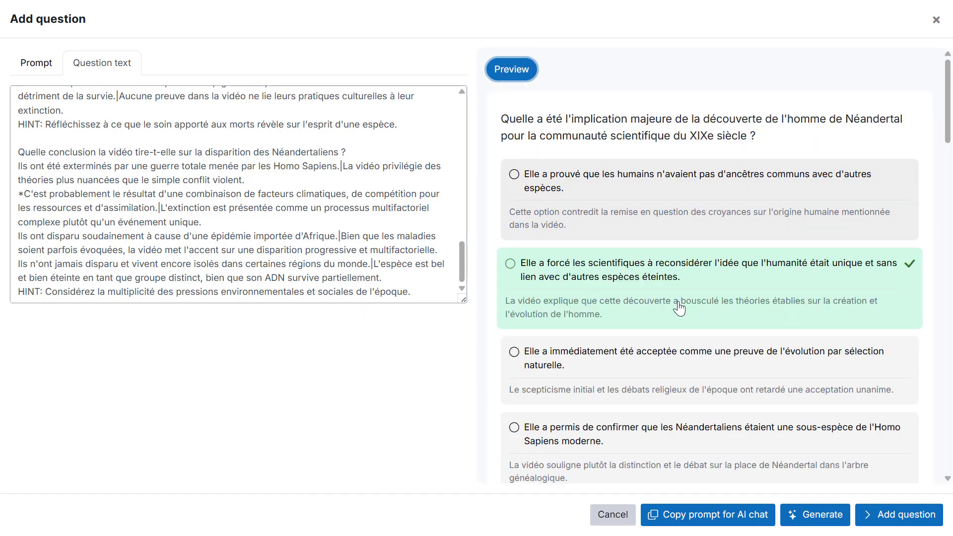
left_click(897, 514)
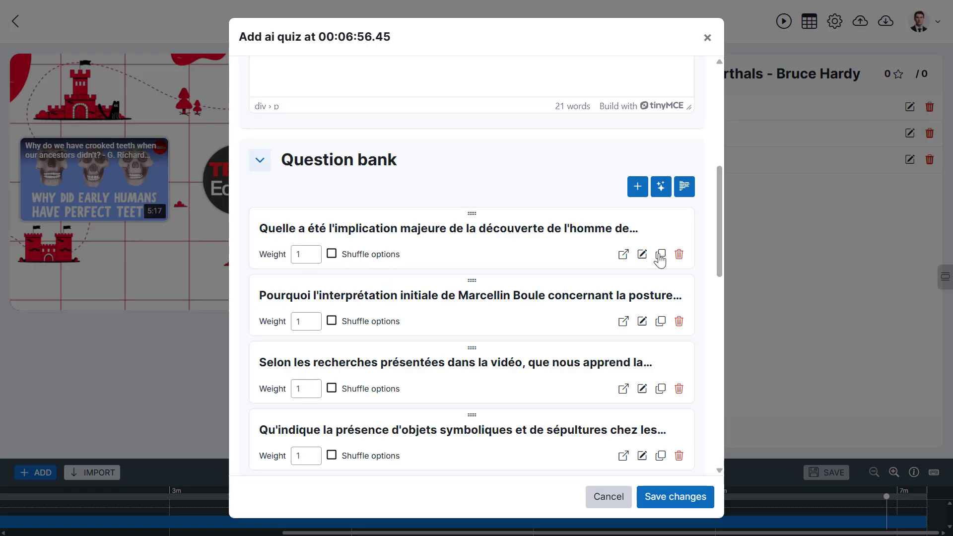
- Reorder the first questions in the question bank by moving them to new positions
left_click_drag(473, 284, 481, 228)
scroll(471, 366, "down", 4)
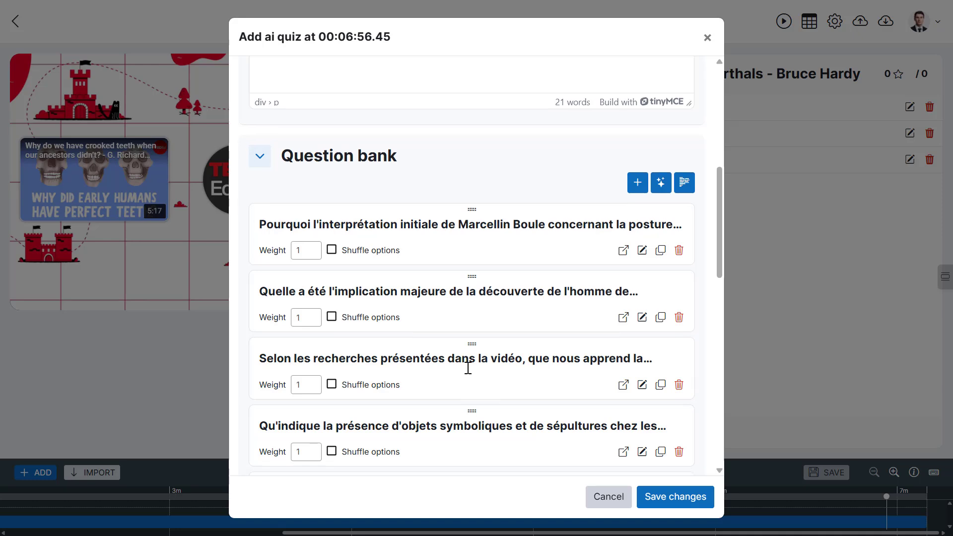
left_click_drag(472, 300, 468, 179)
- Set the exit quiz duration to 5 minutes
scroll(471, 296, "down", 4)
scroll(470, 296, "down", 3)
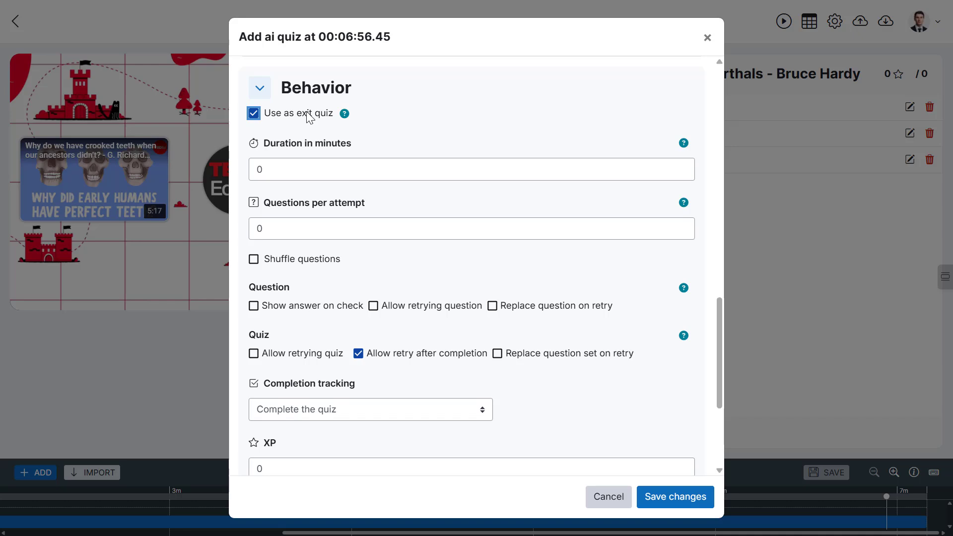
left_click(279, 172)
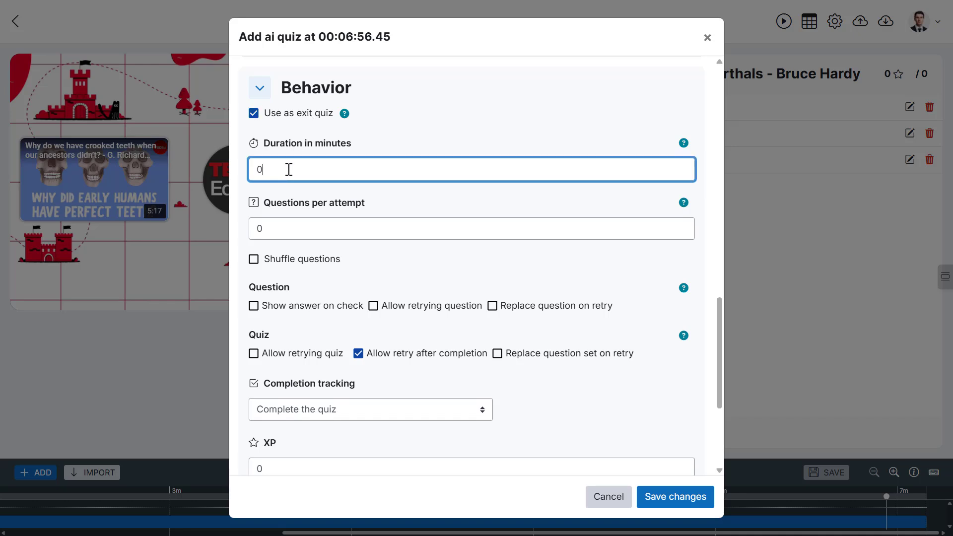
left_click_drag(256, 171, 273, 171)
type("5")
left_click(325, 191)
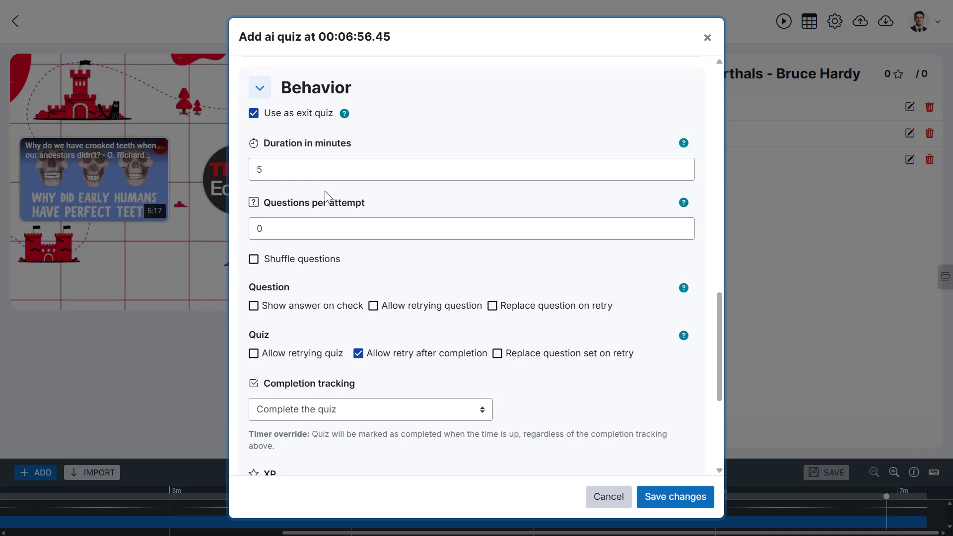
- Set questions per attempt to 4
left_click(278, 231)
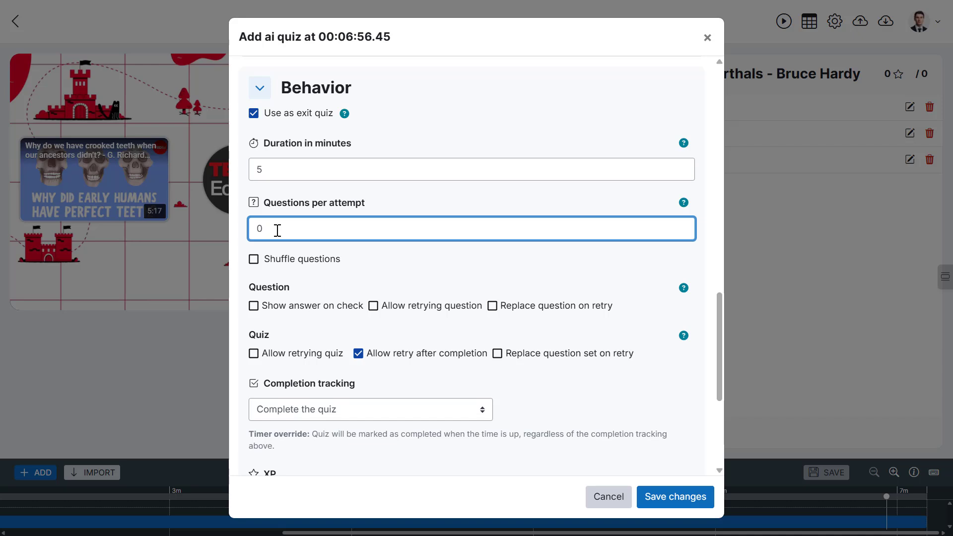
key("BackSpace")
type("4")
left_click(389, 266)
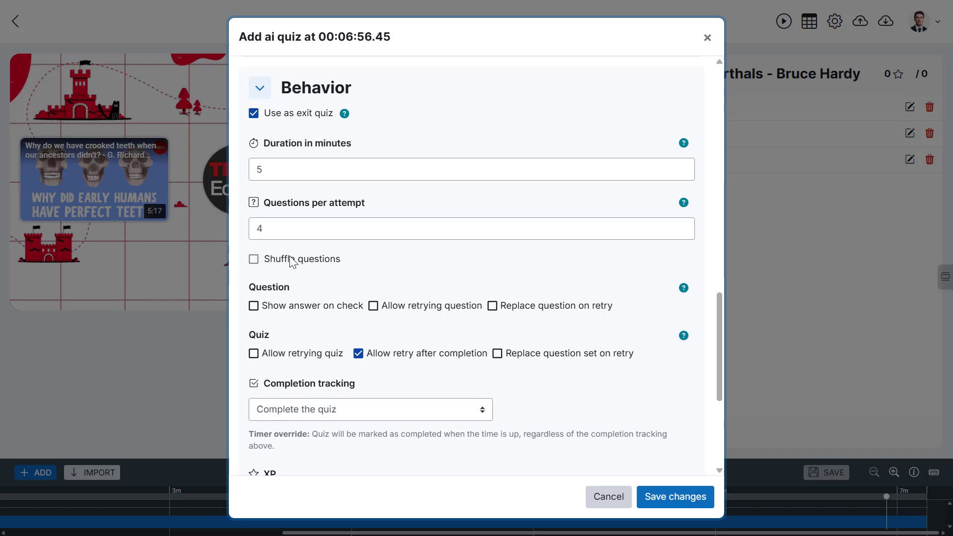
- Enable Show answer on check, Allow retrying quiz, Disable retry on time-up and Replace question set on retry
scroll(293, 259, "down", 3)
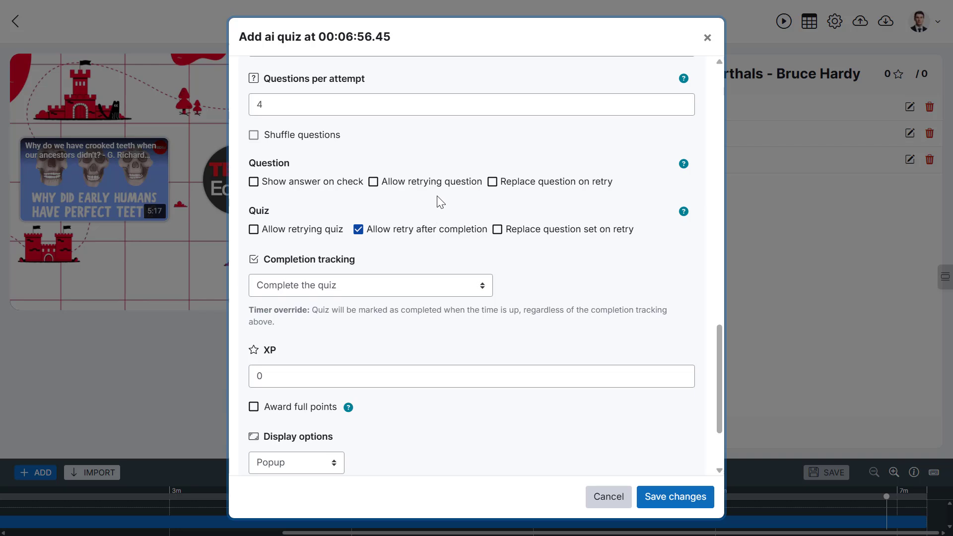
left_click(305, 188)
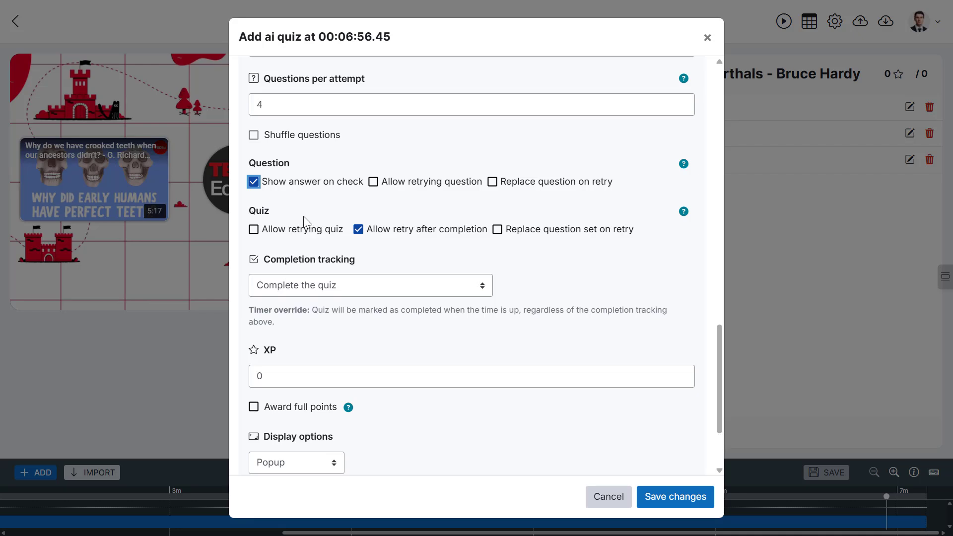
left_click(293, 228)
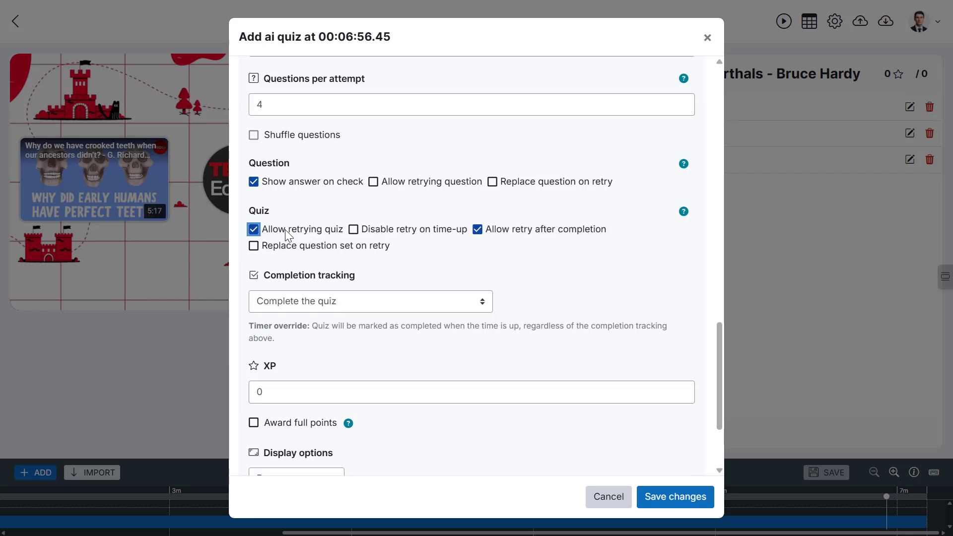
left_click(409, 233)
left_click(316, 248)
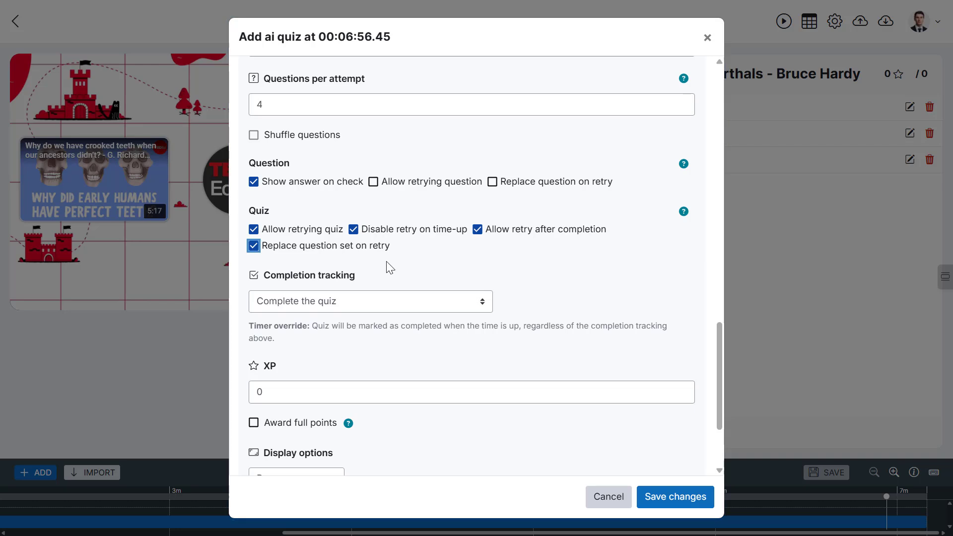
left_click(457, 272)
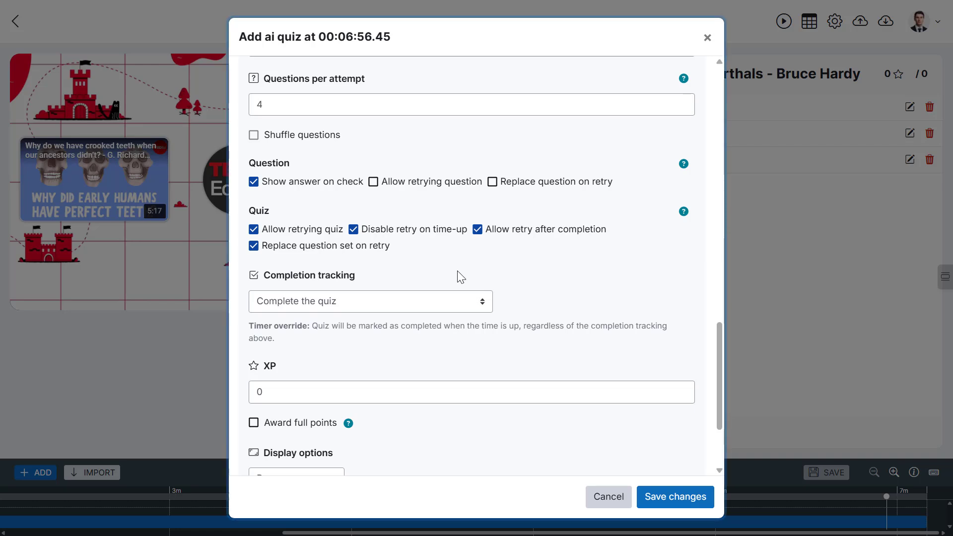
- Set completion tracking to answering a minimum number of questions correctly, requiring 3 correct answers
scroll(458, 272, "down", 3)
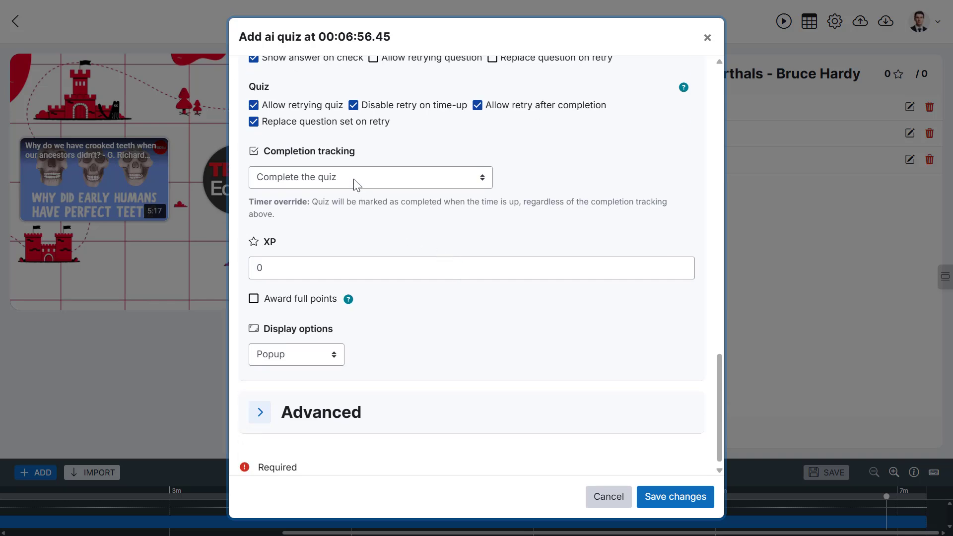
left_click(356, 184)
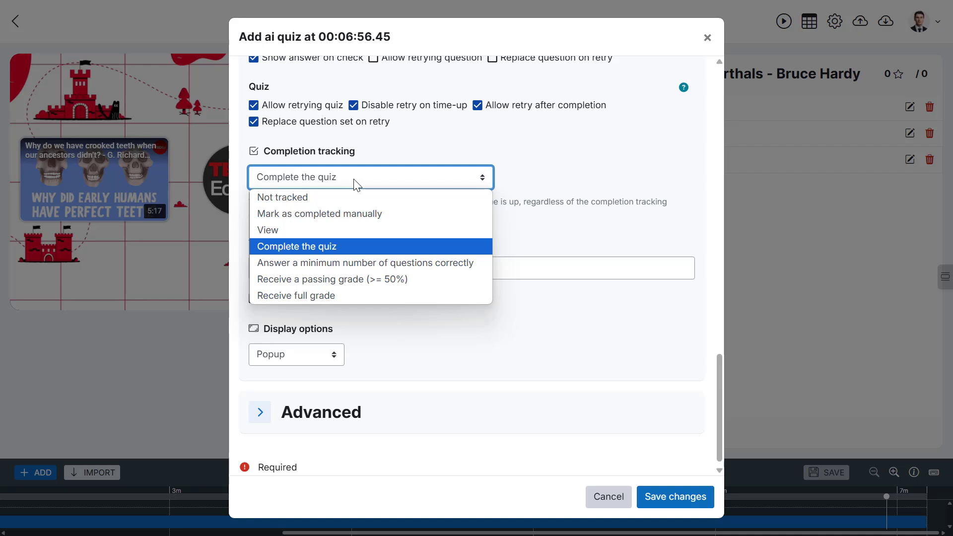
left_click(334, 263)
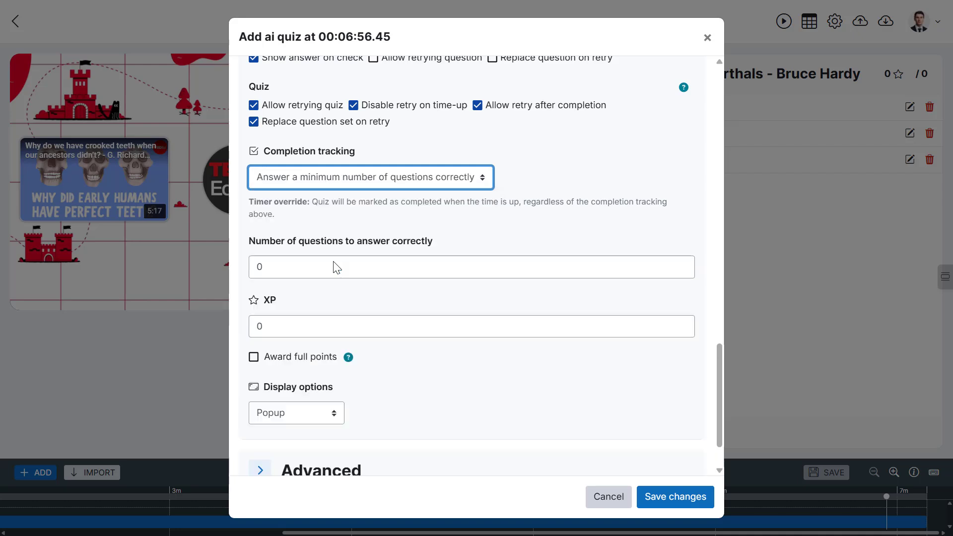
double_click(261, 267)
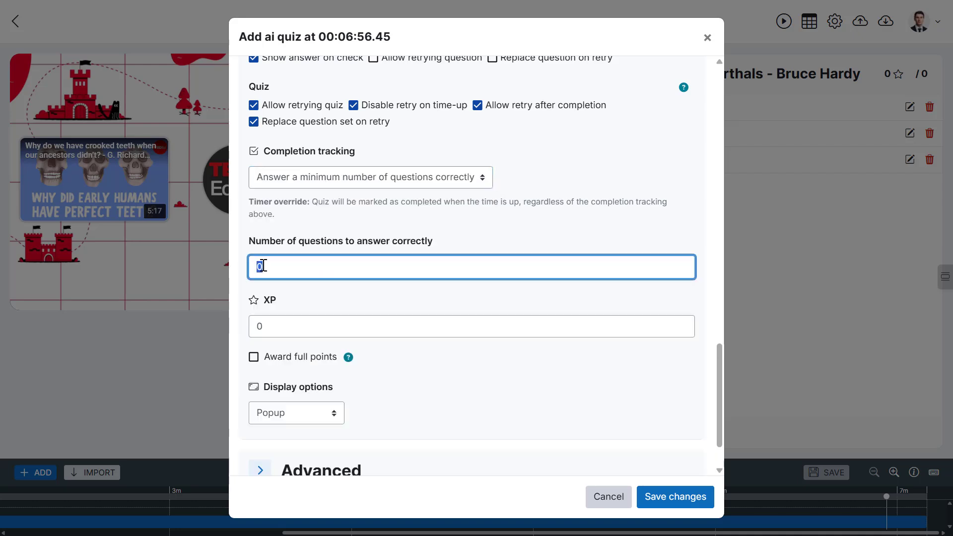
type("3")
left_click(300, 291)
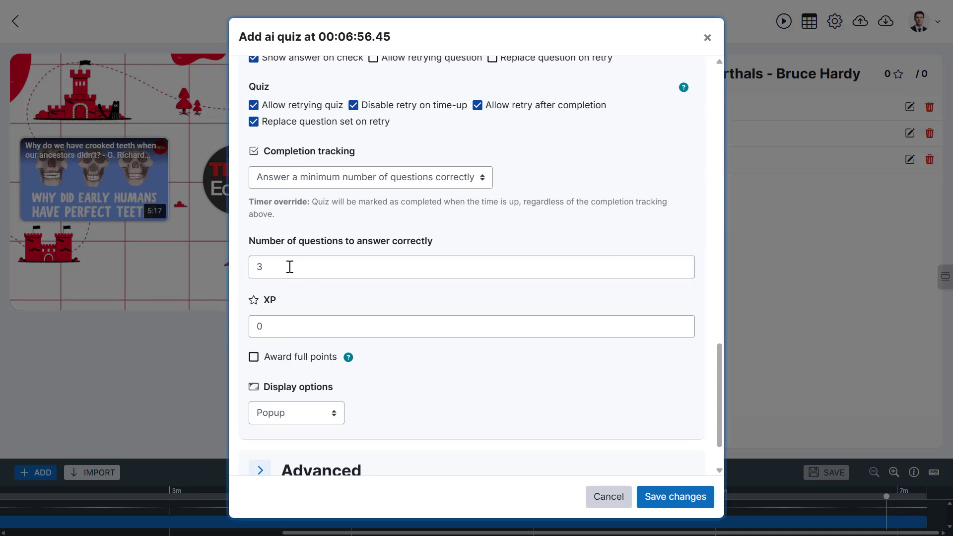
left_click(391, 183)
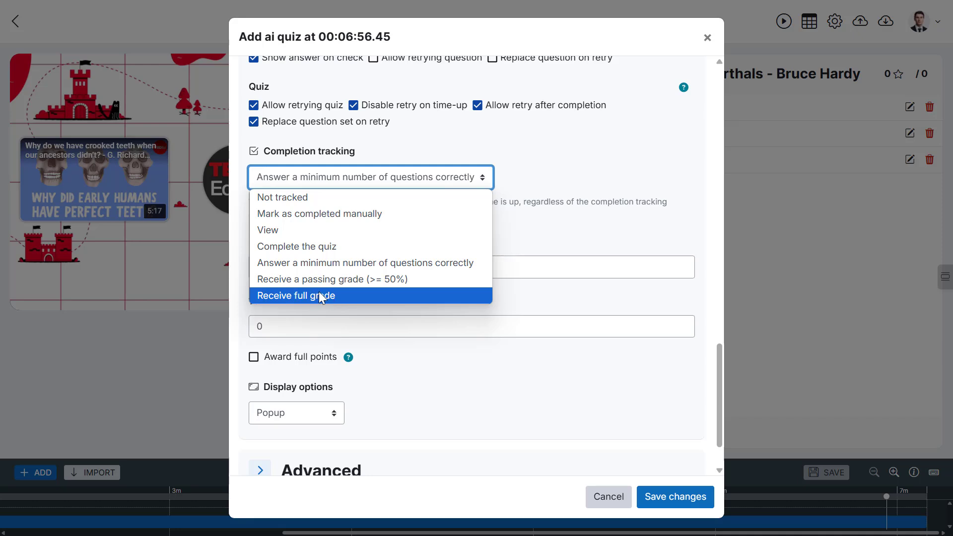
left_click(541, 300)
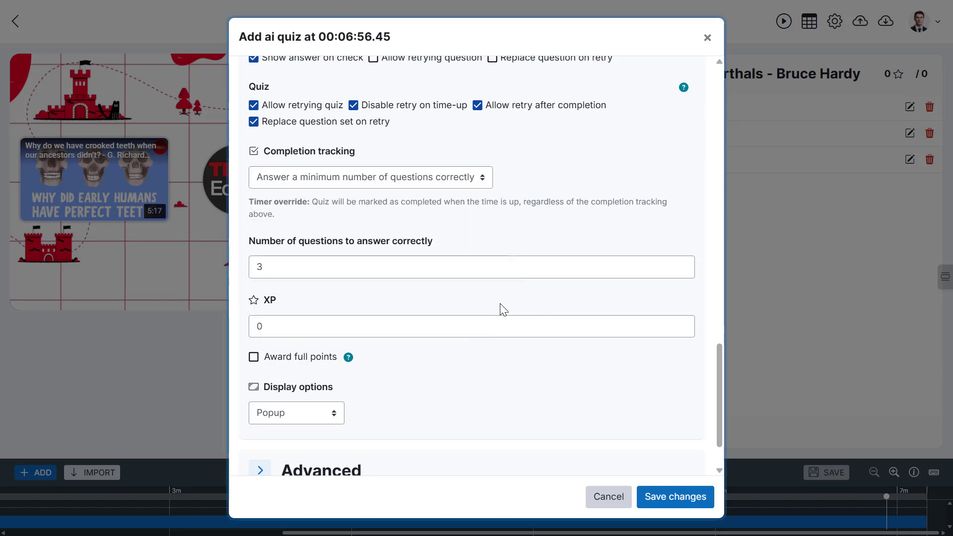
- Set the quiz's XP reward to 5
scroll(284, 332, "down", 1)
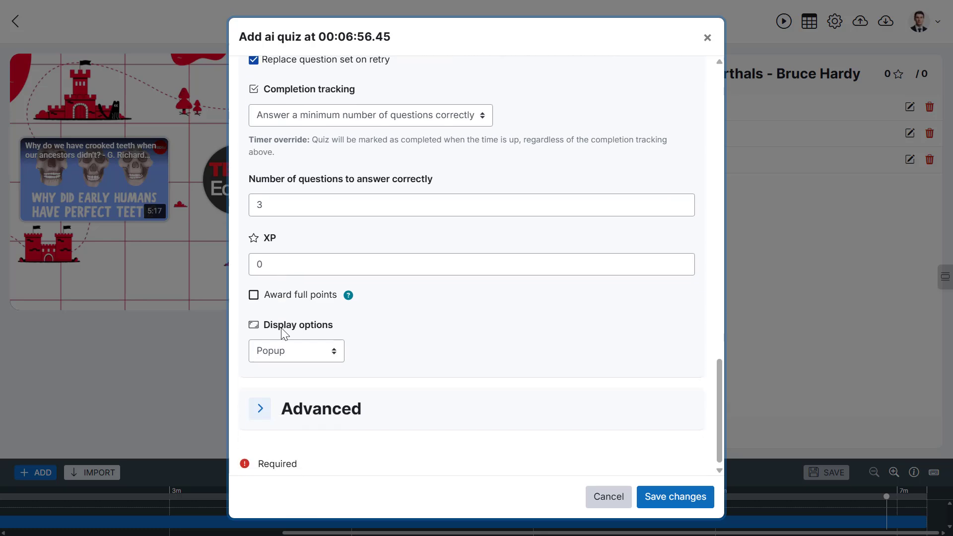
double_click(276, 266)
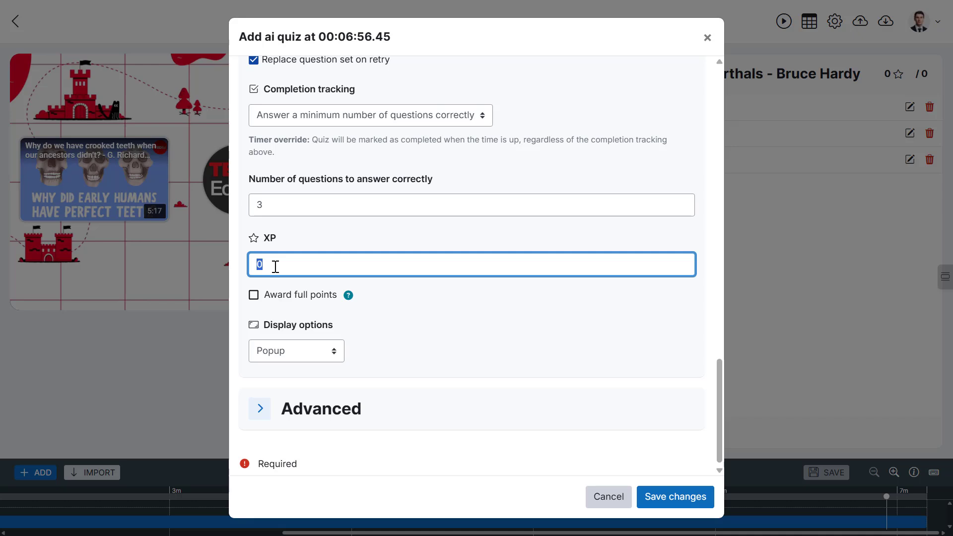
type("5")
left_click(406, 296)
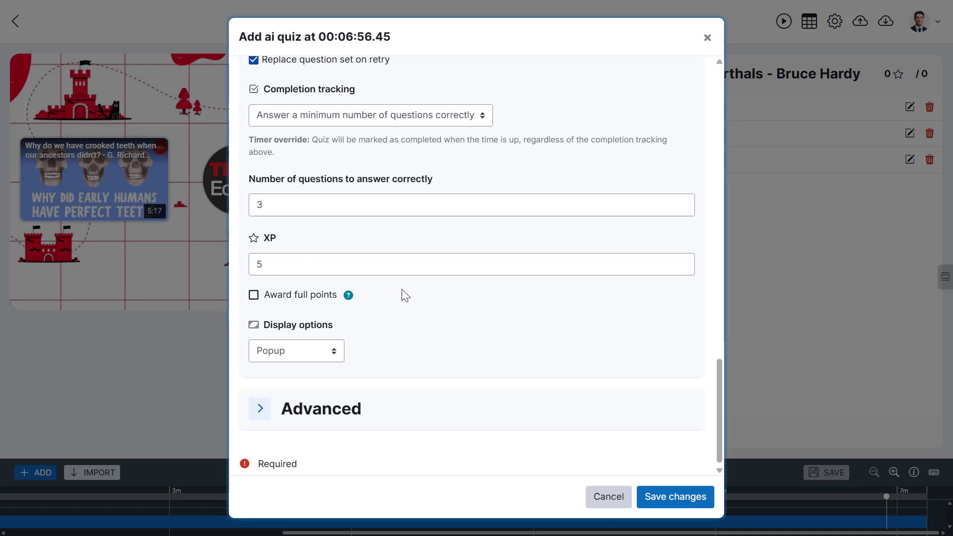
left_click(286, 297)
- In the advanced settings, enable question numbering with the format Q1,Q2,Q3,Q4,Q5 and enable answer option numbering
left_click(260, 409)
scroll(482, 348, "down", 8)
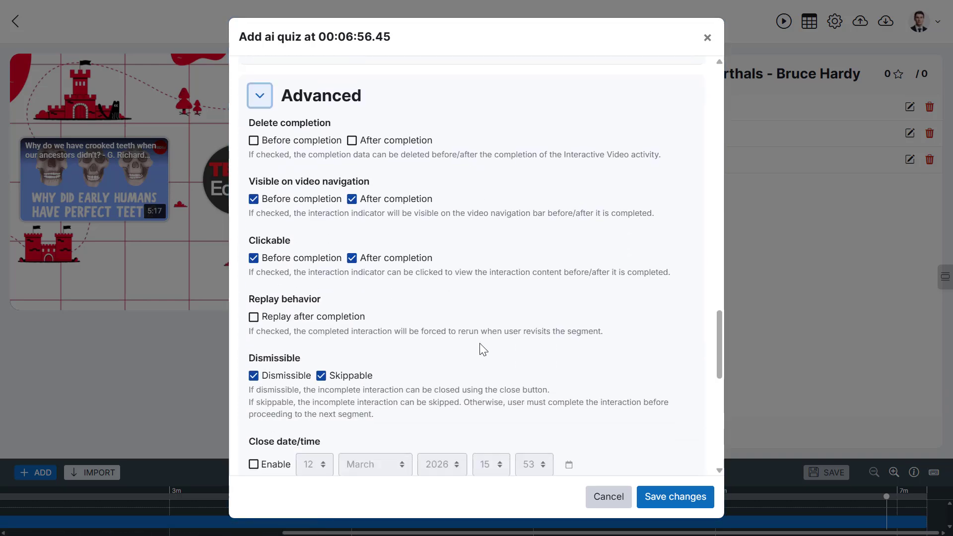
scroll(481, 349, "down", 5)
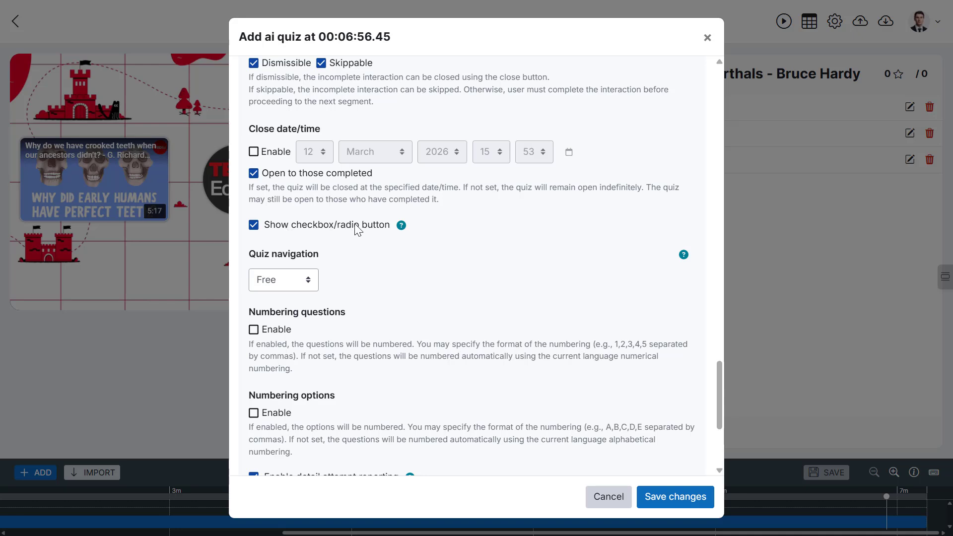
scroll(355, 226, "down", 1)
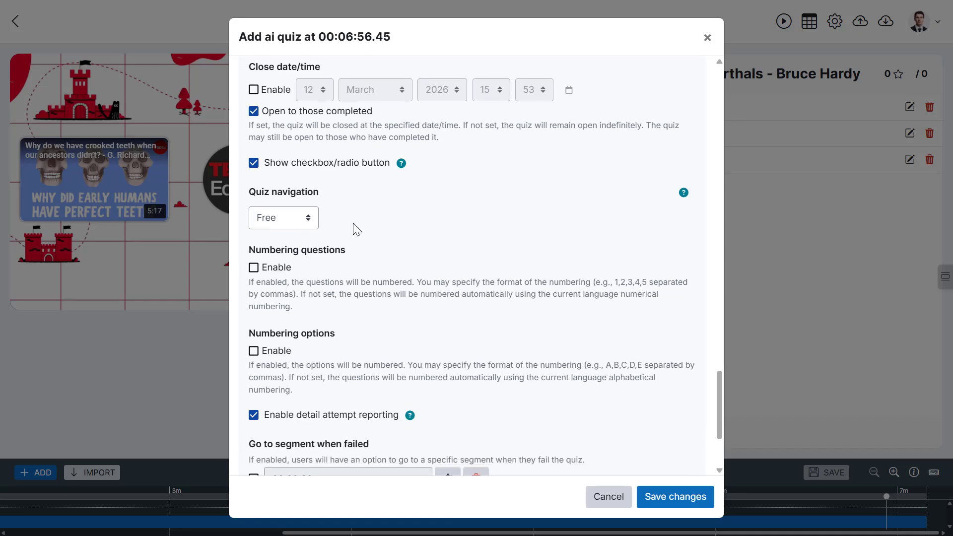
left_click(273, 268)
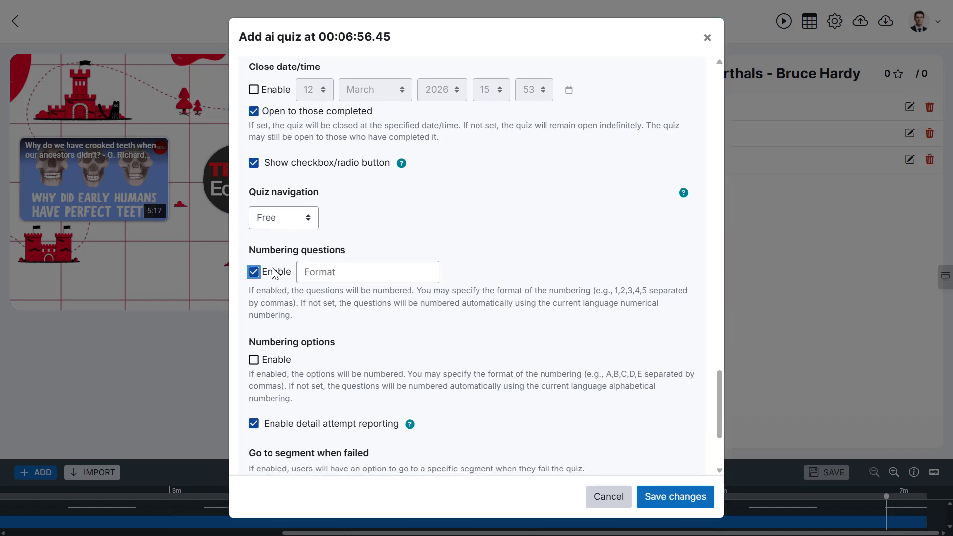
left_click(321, 273)
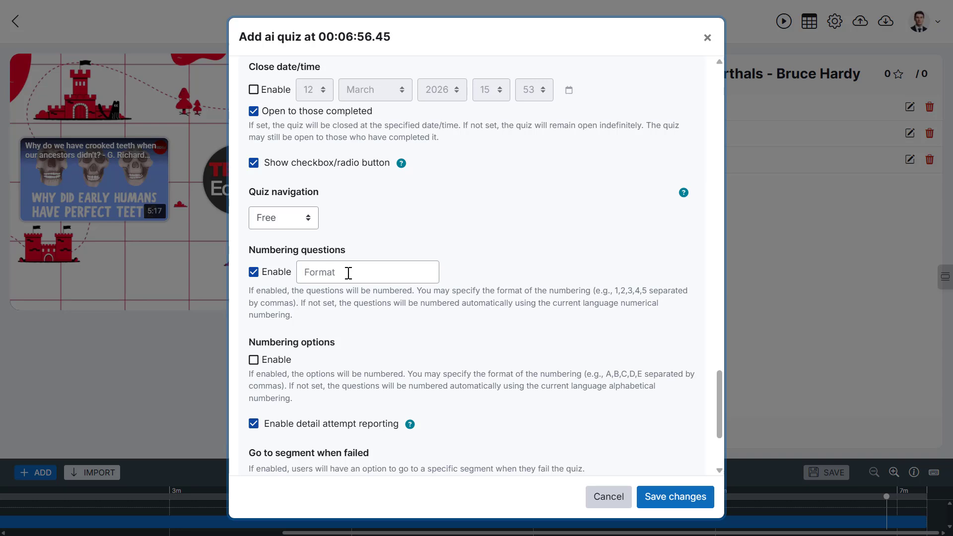
left_click(348, 273)
type("Q1,Q2,Q")
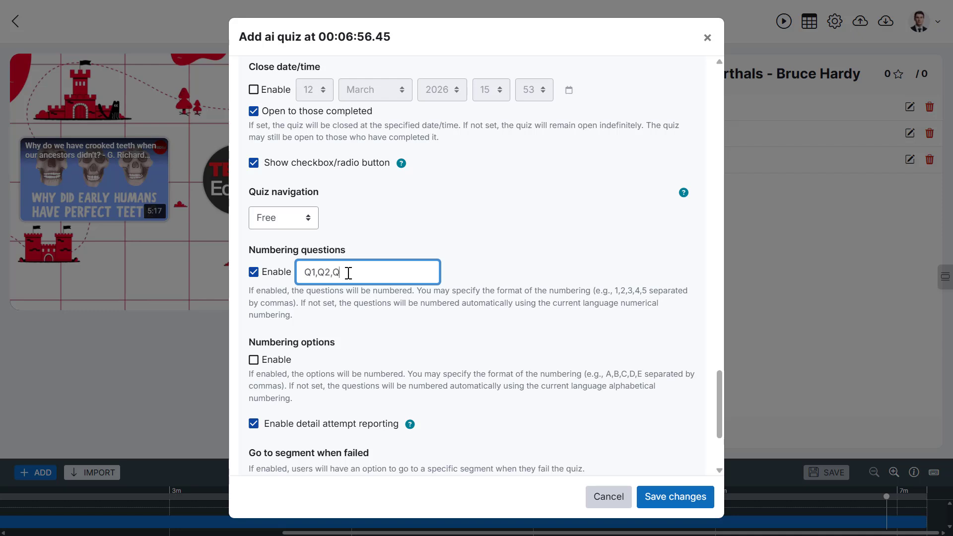
type("3,Q4,Q5")
left_click(357, 292)
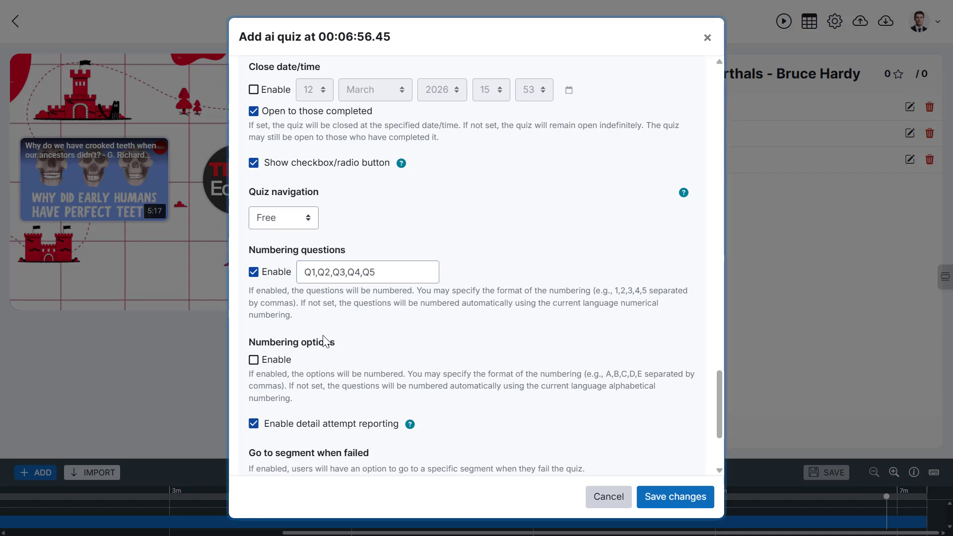
left_click(253, 360)
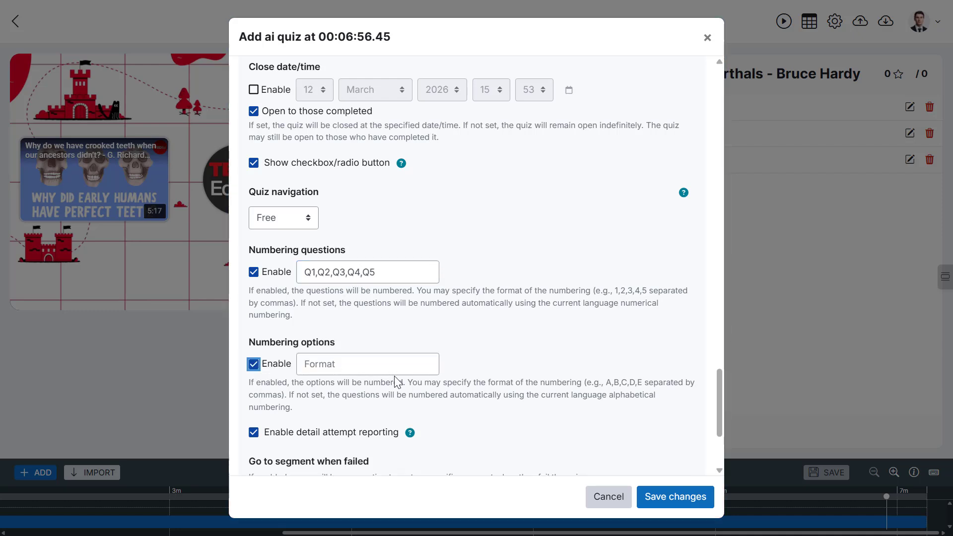
- Enable going to a segment when the quiz is failed, pick 00:00:06 on the timeline, and save the quiz
scroll(396, 376, "down", 3)
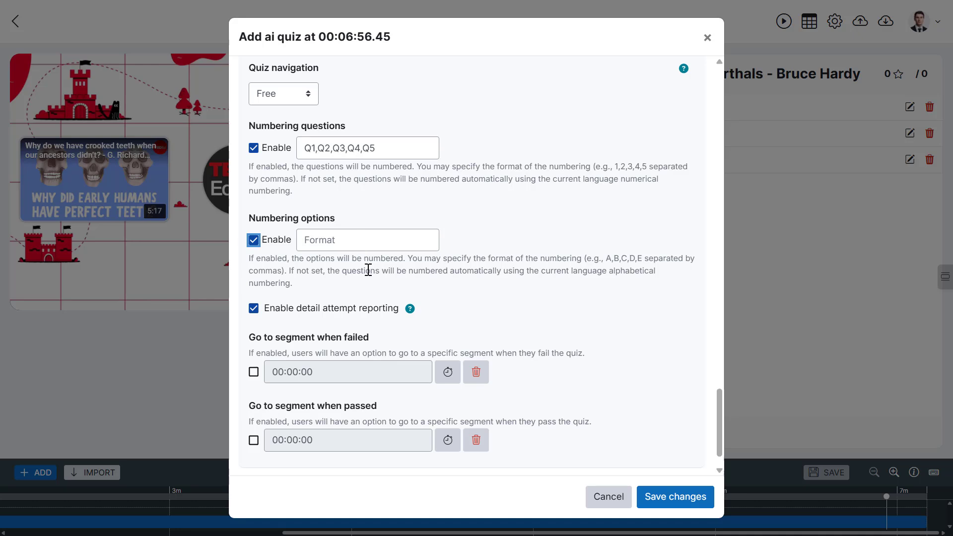
scroll(369, 273, "down", 1)
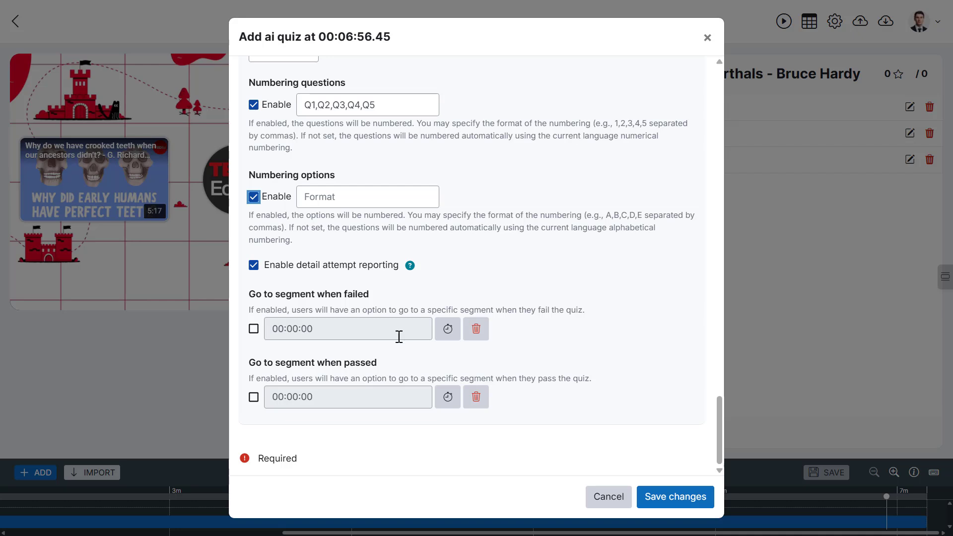
left_click(393, 400)
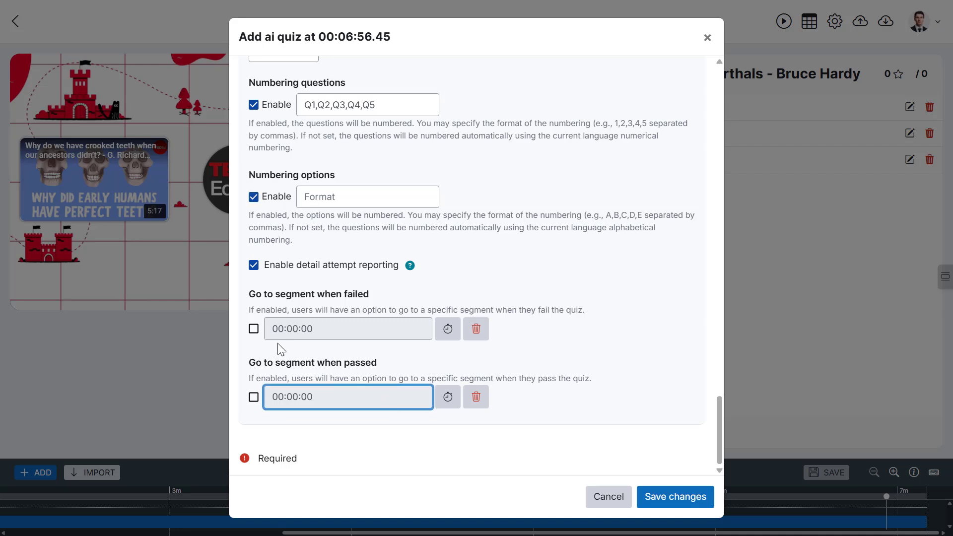
left_click(254, 329)
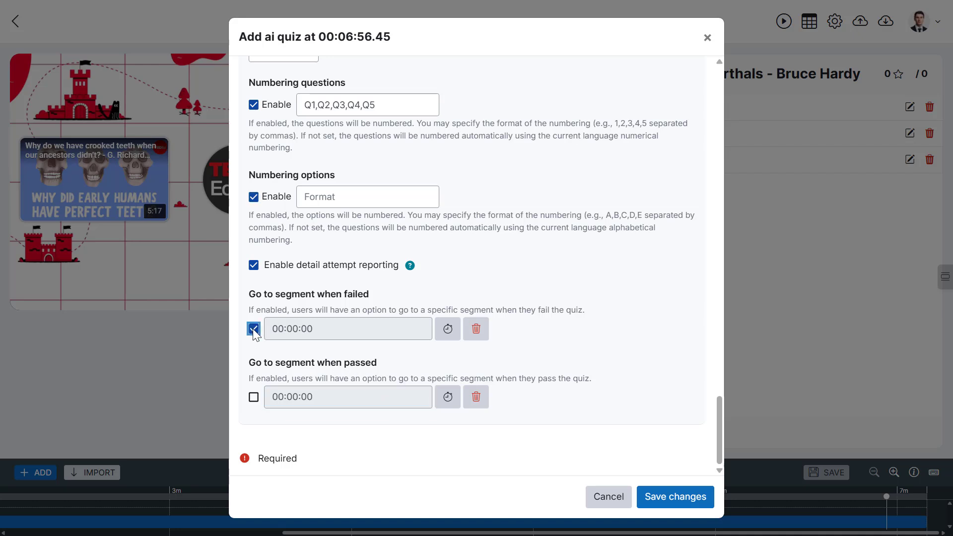
left_click(448, 329)
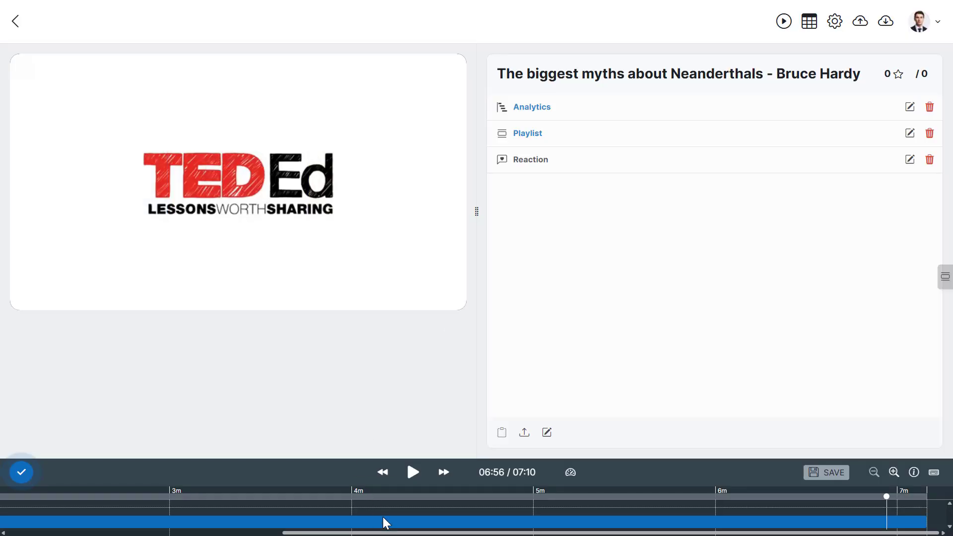
left_click_drag(362, 533, 106, 530)
left_click(21, 474)
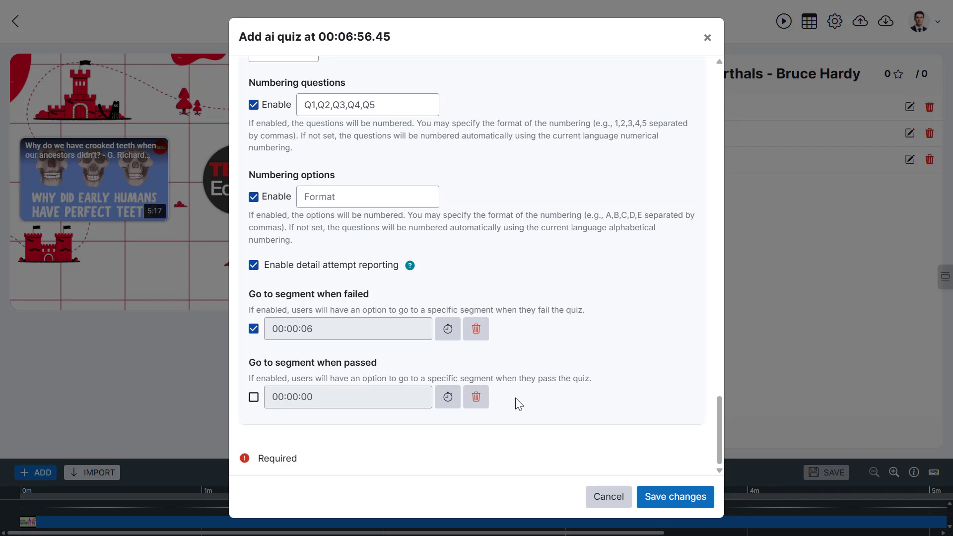
left_click(675, 506)
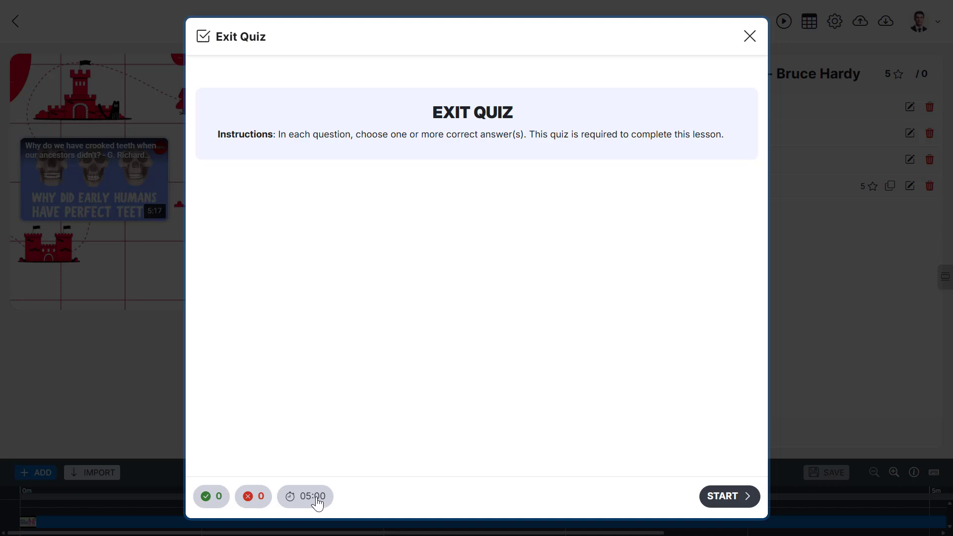
- Start the exit quiz preview, choose answer C for Q1 and check it
left_click(736, 502)
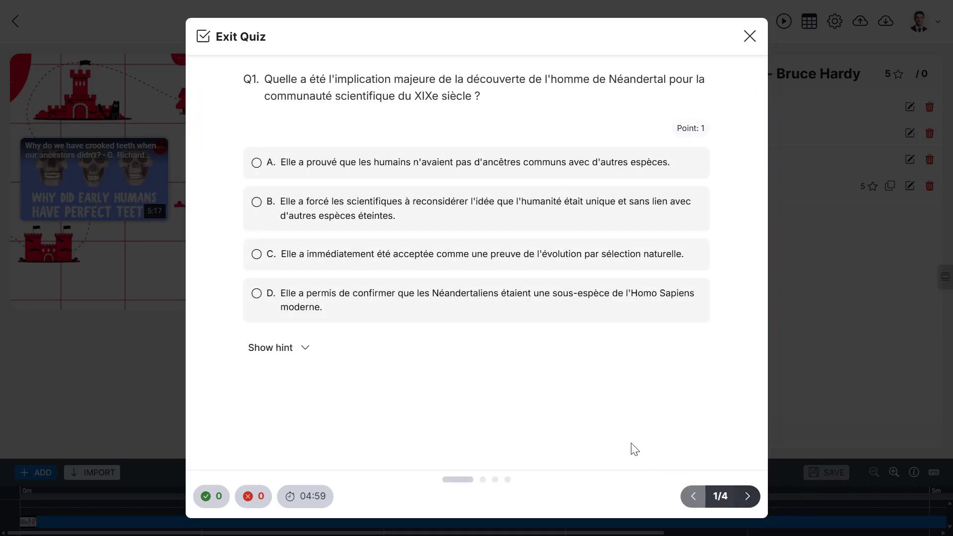
left_click(471, 259)
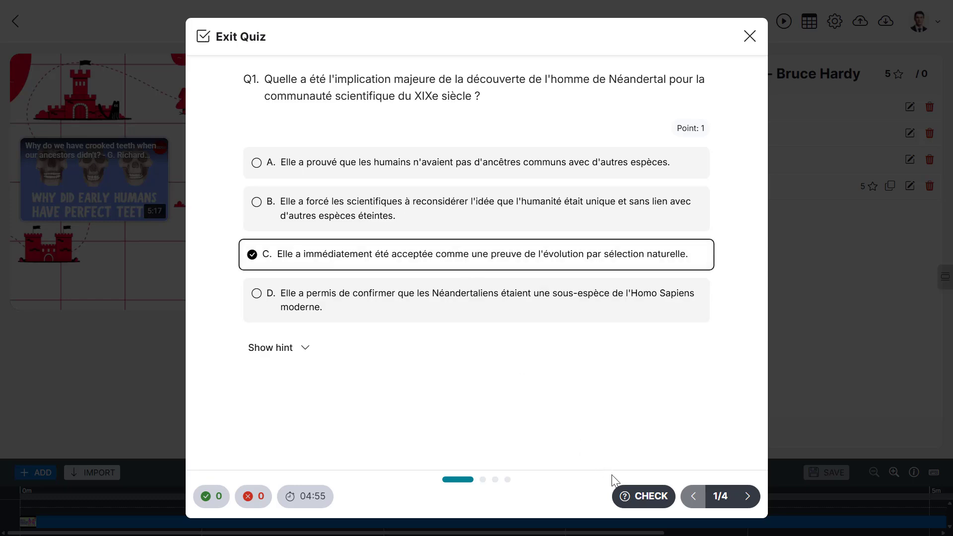
left_click(644, 498)
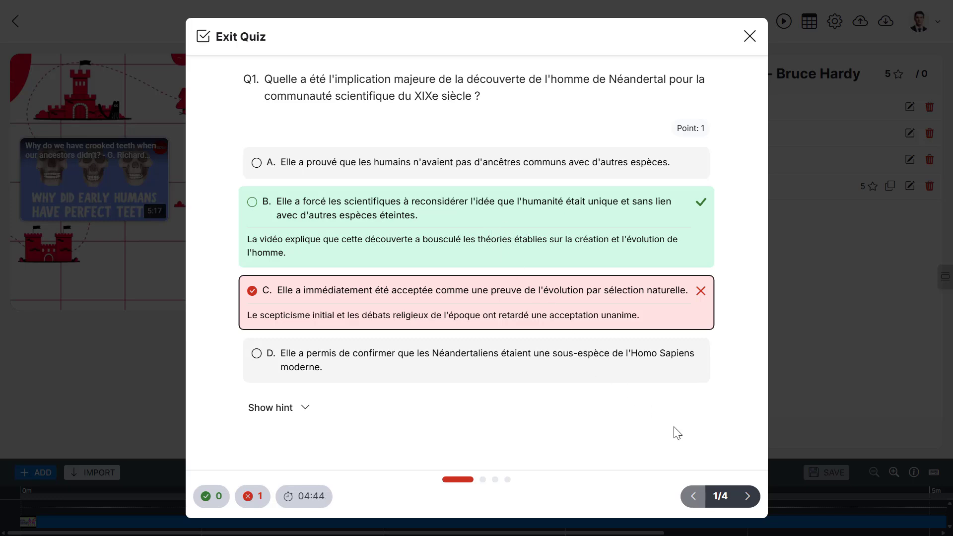
- Move through the quiz choosing answer A for Q2 and answer B for Q3
left_click(746, 496)
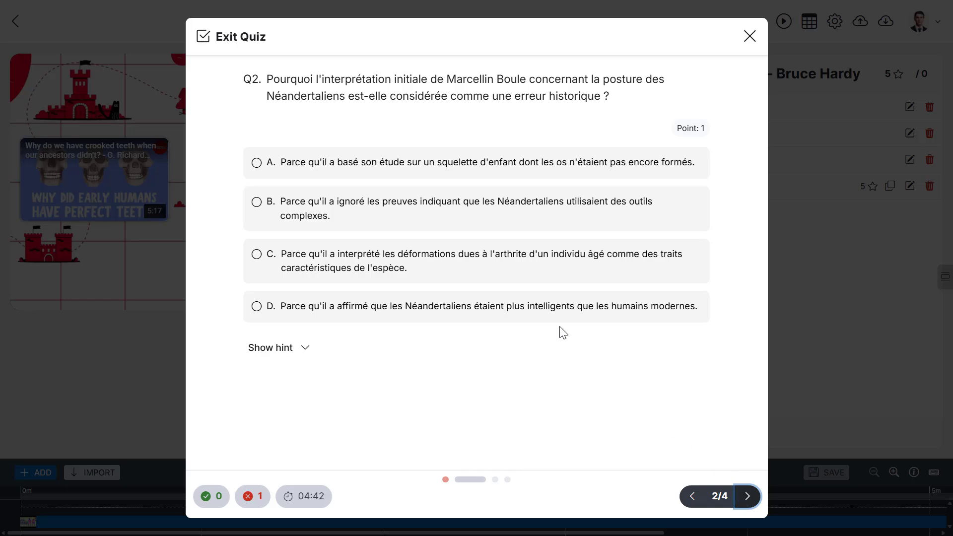
left_click(452, 179)
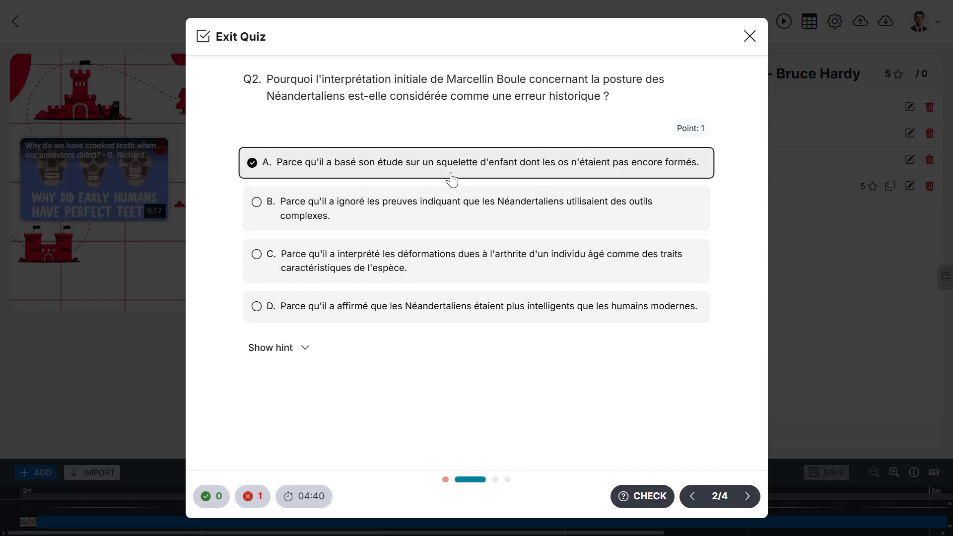
left_click(748, 497)
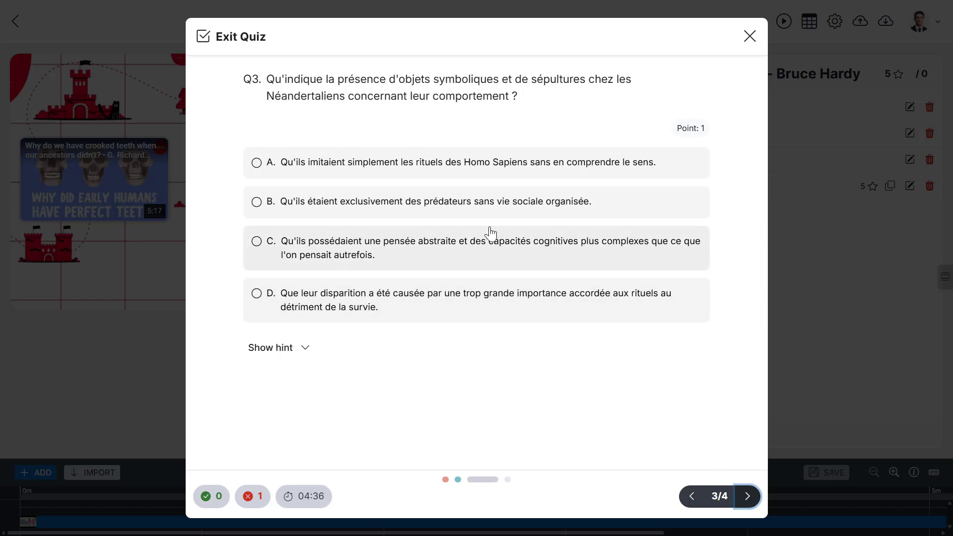
left_click(476, 213)
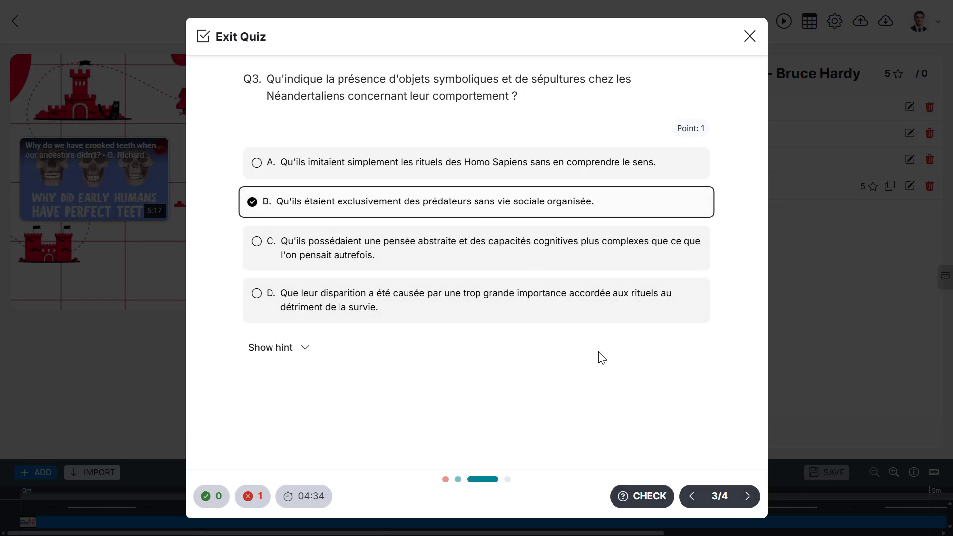
left_click(747, 497)
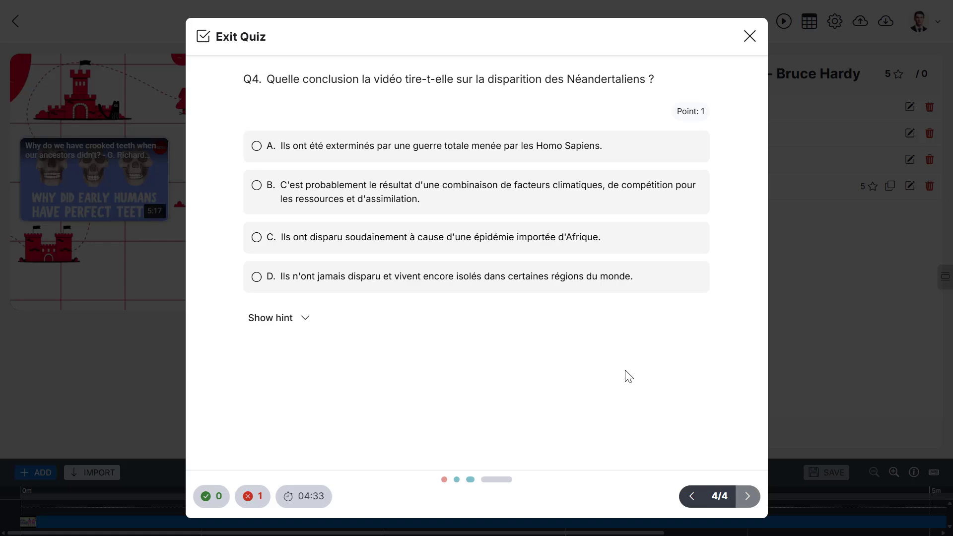
- Choose answer C for Q4, finish the quiz and retry it
left_click(508, 246)
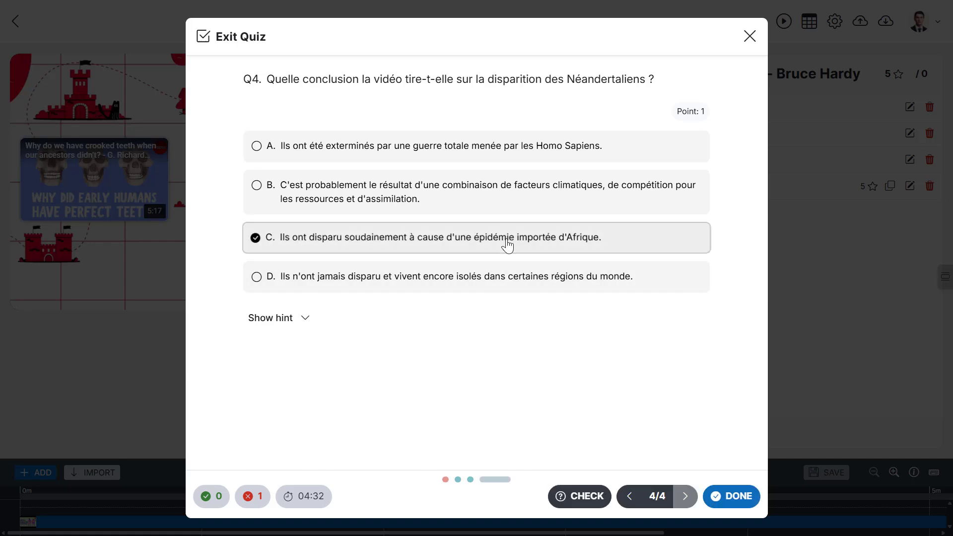
left_click(728, 495)
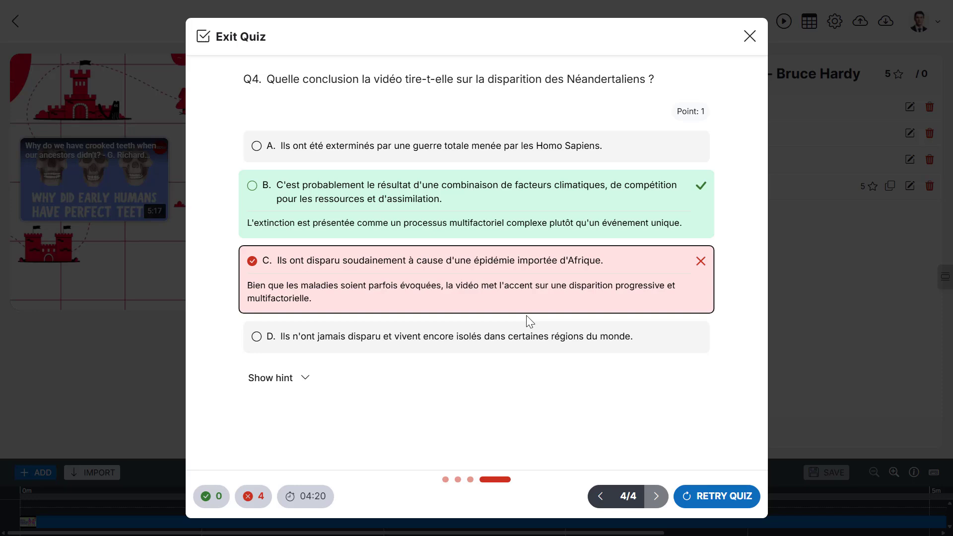
left_click(724, 496)
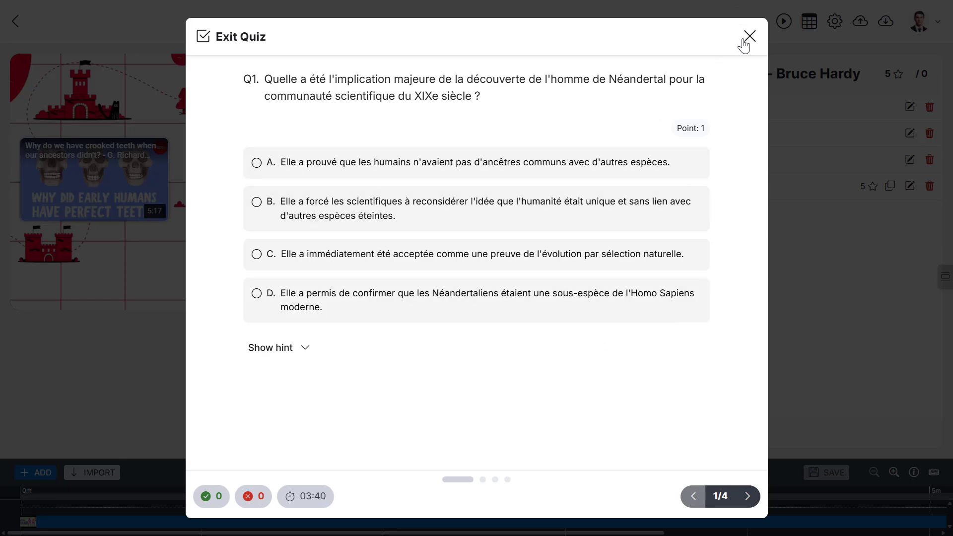
- Close the quiz preview and, in the activity settings, add the completion requirement Complete the exit quiz, then save and display
left_click(749, 37)
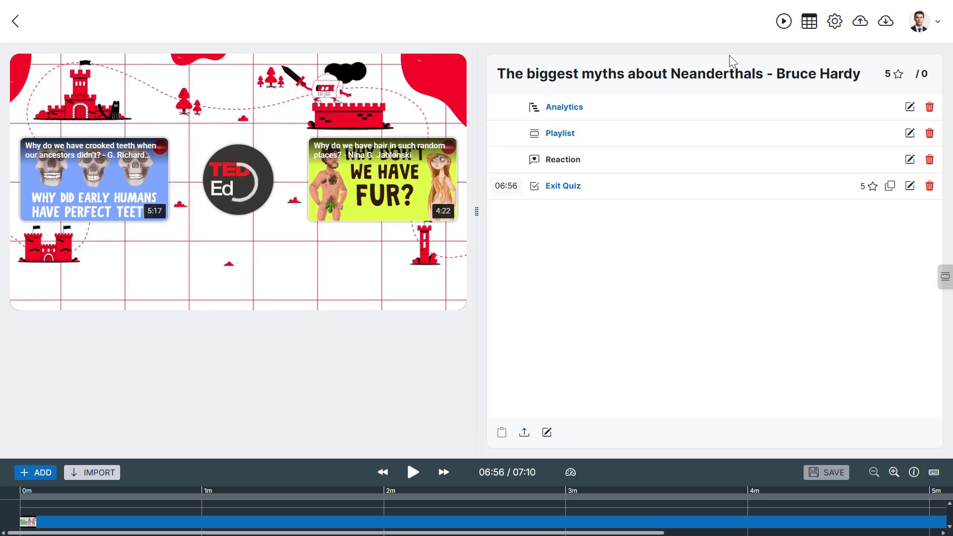
left_click(835, 24)
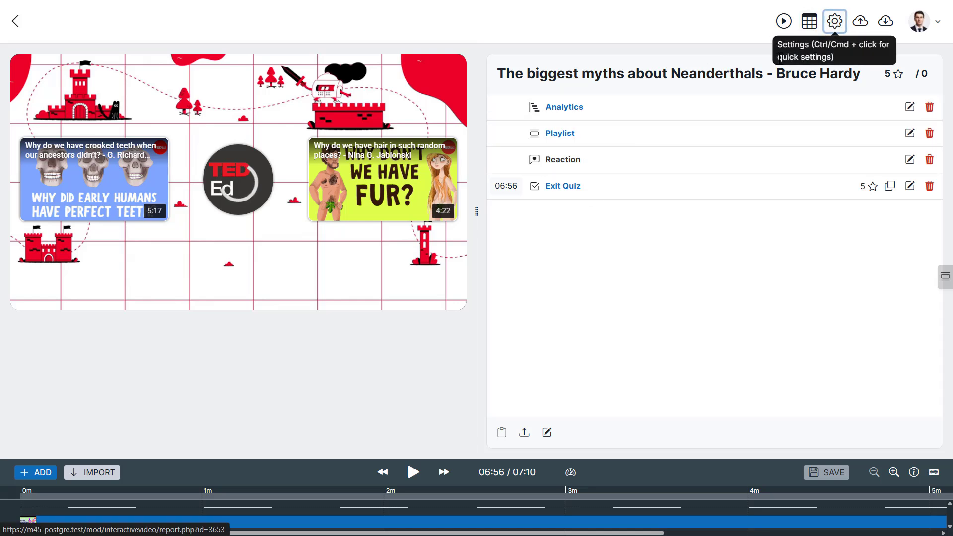
scroll(477, 211, "down", 15)
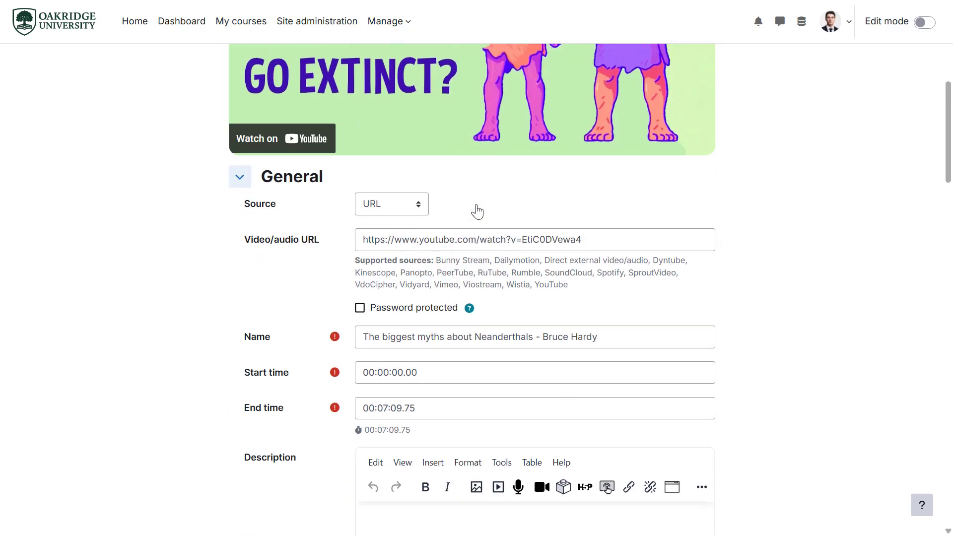
scroll(477, 211, "down", 4)
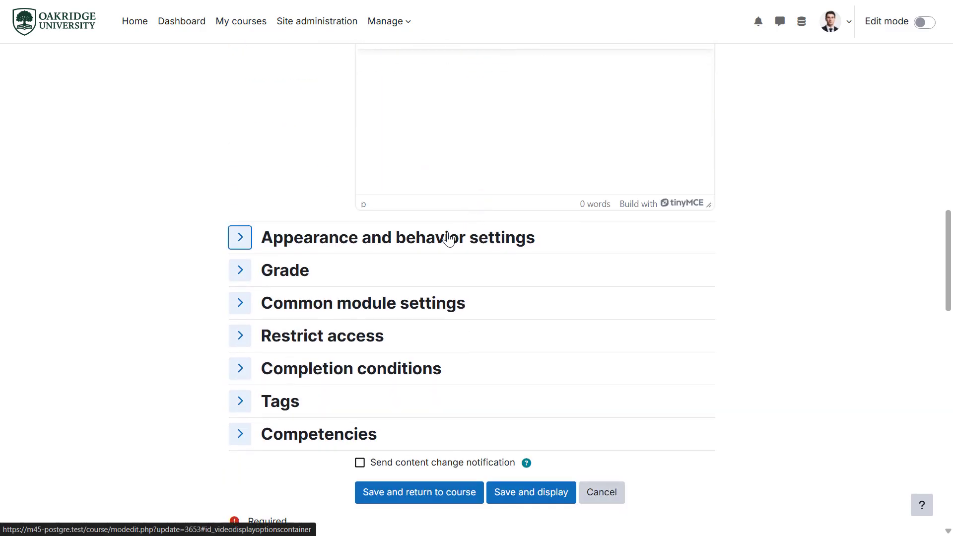
left_click(374, 376)
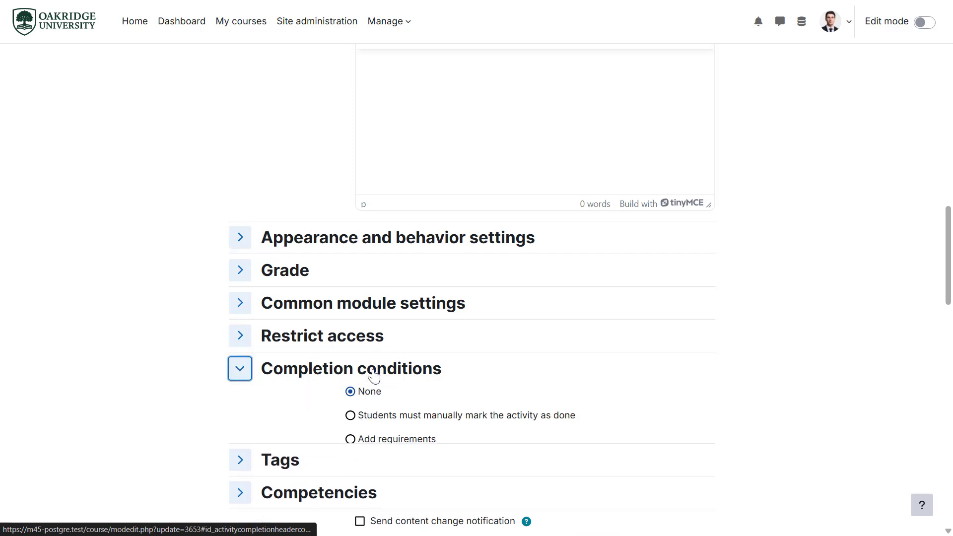
left_click(425, 435)
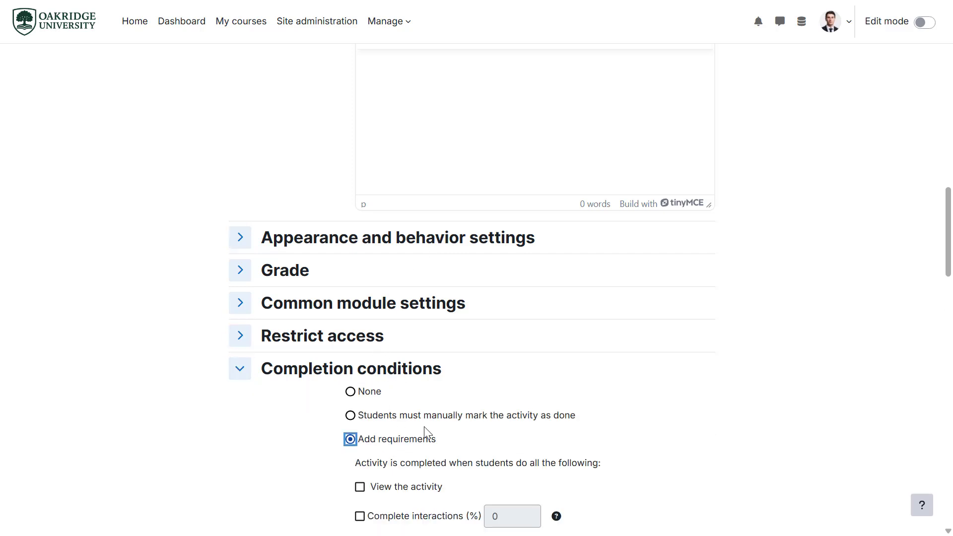
scroll(427, 434, "down", 3)
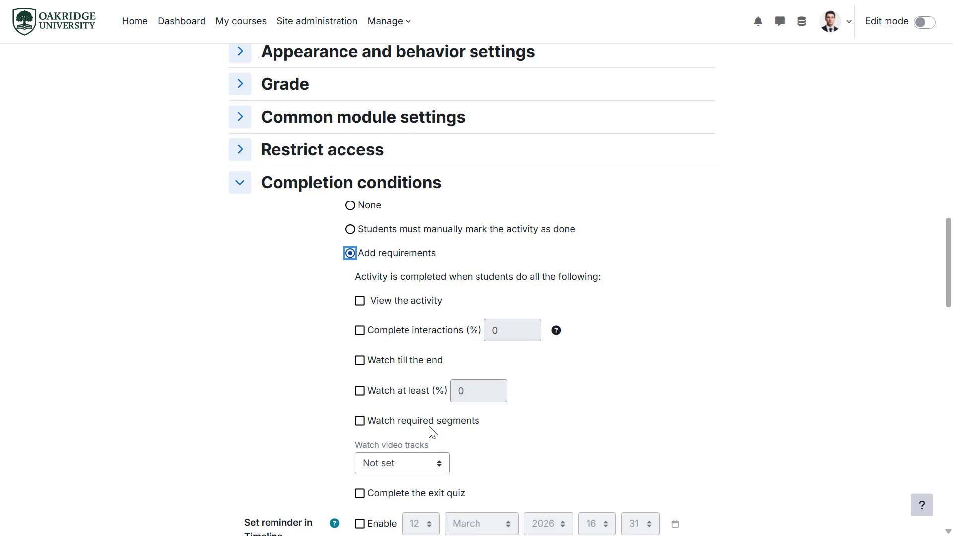
scroll(432, 433, "down", 1)
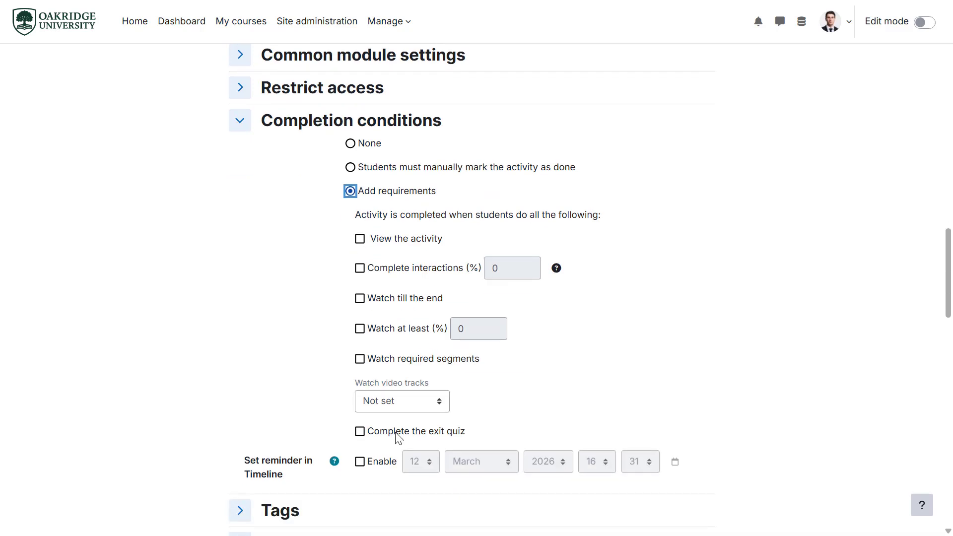
left_click(399, 437)
scroll(398, 437, "down", 2)
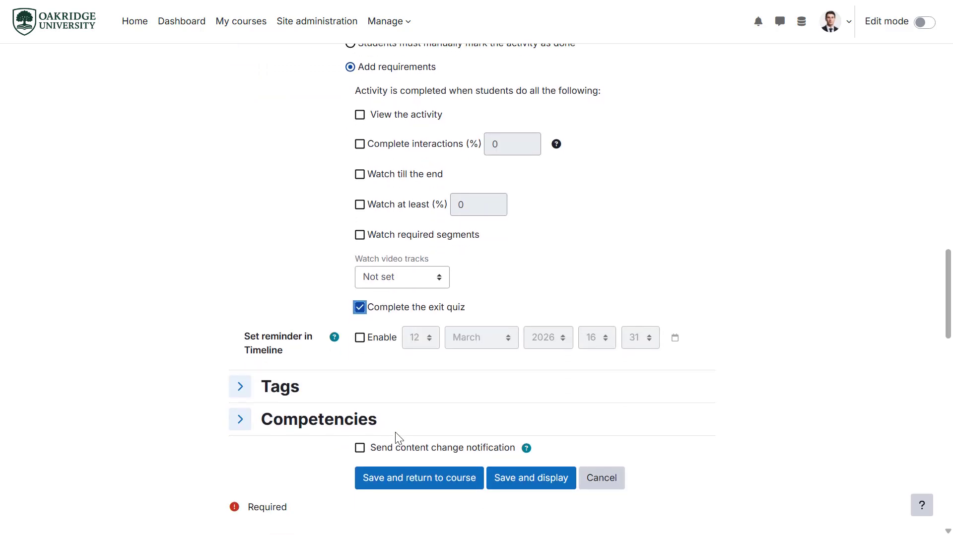
left_click(521, 479)
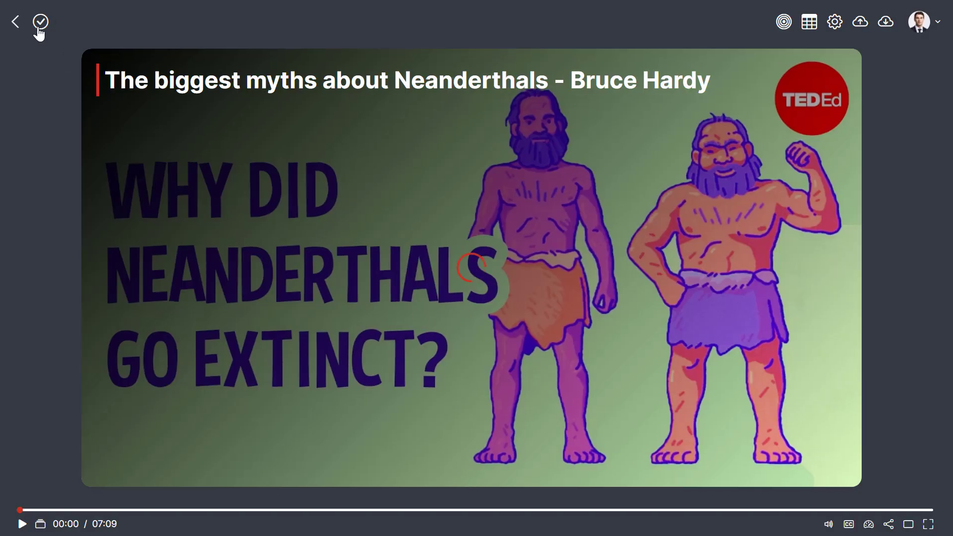
- Open the exit quiz from the activity's completion to-do list and start it
left_click(38, 22)
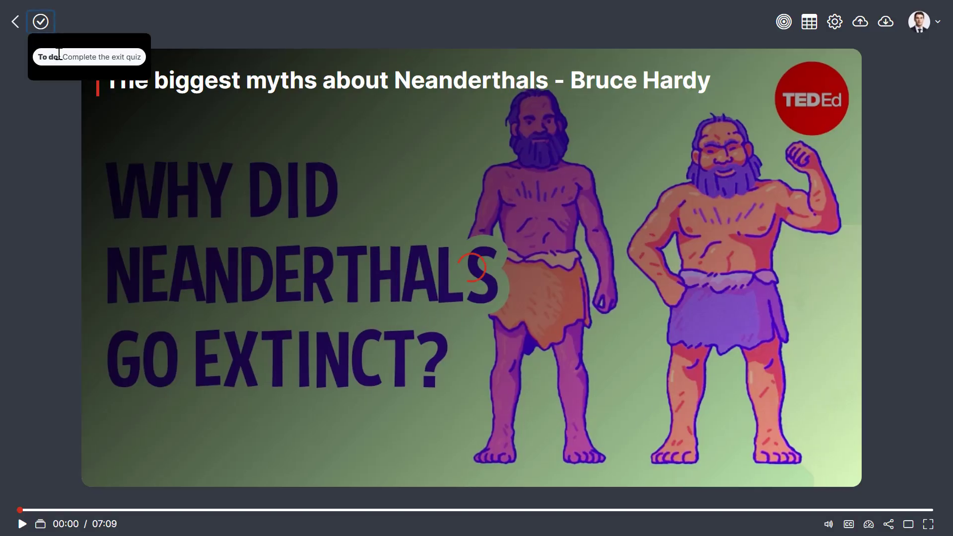
left_click(120, 63)
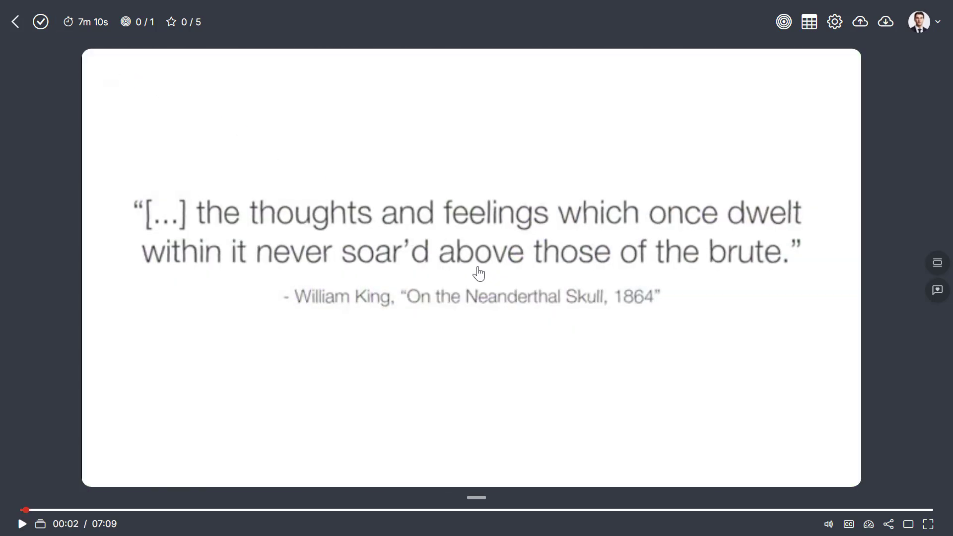
left_click(478, 498)
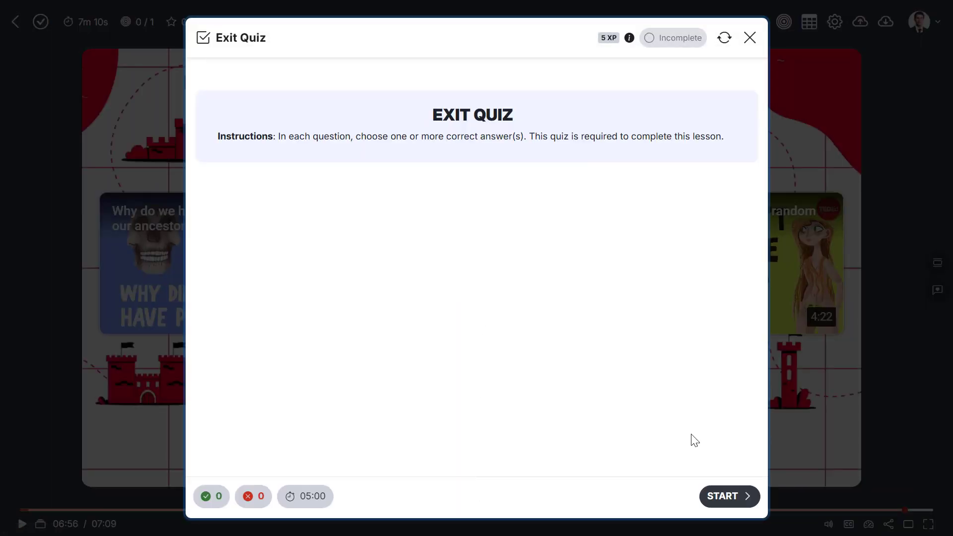
left_click(730, 495)
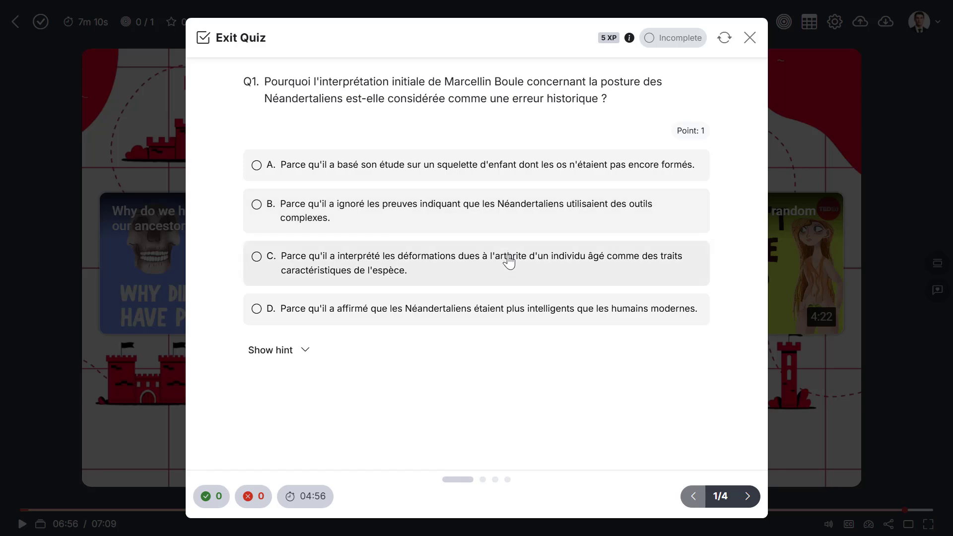
- Answer Q1 with option C, check the answer, and move to the next question
left_click(509, 262)
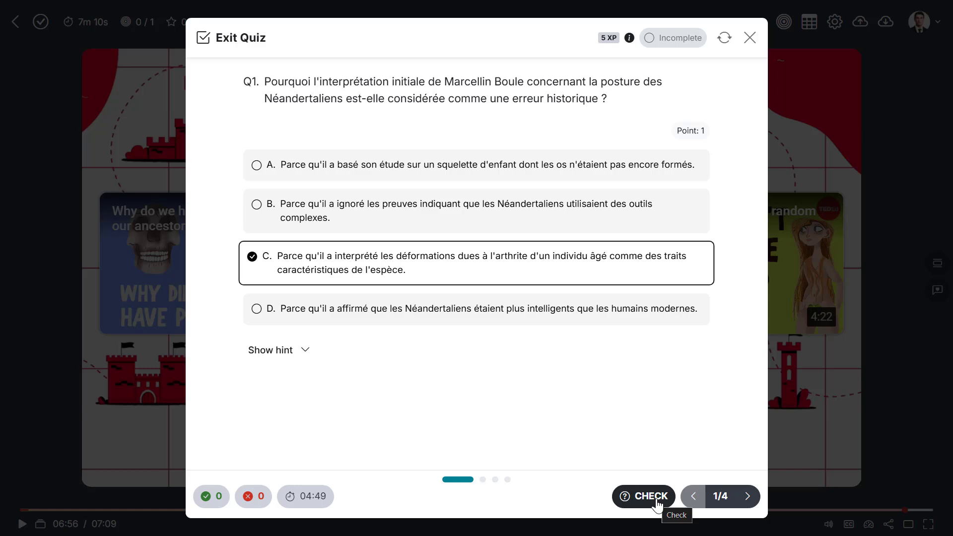
left_click(658, 497)
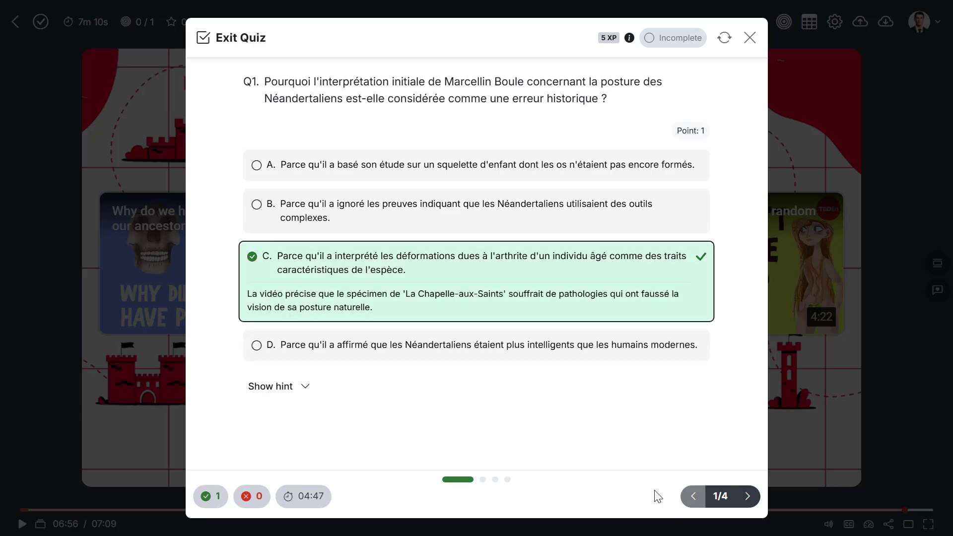
left_click(750, 498)
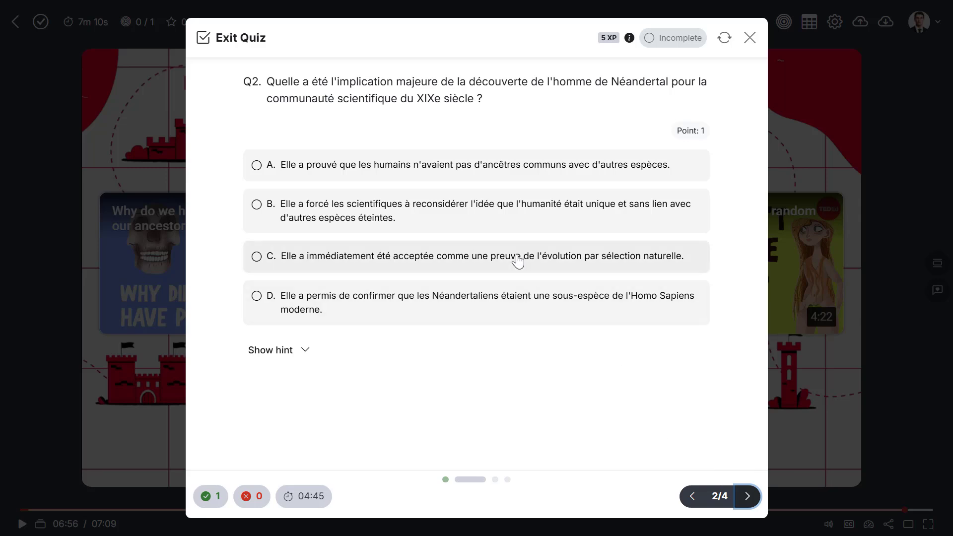
- Answer Q2 with option C, check the answer, and move to Q3
left_click(518, 259)
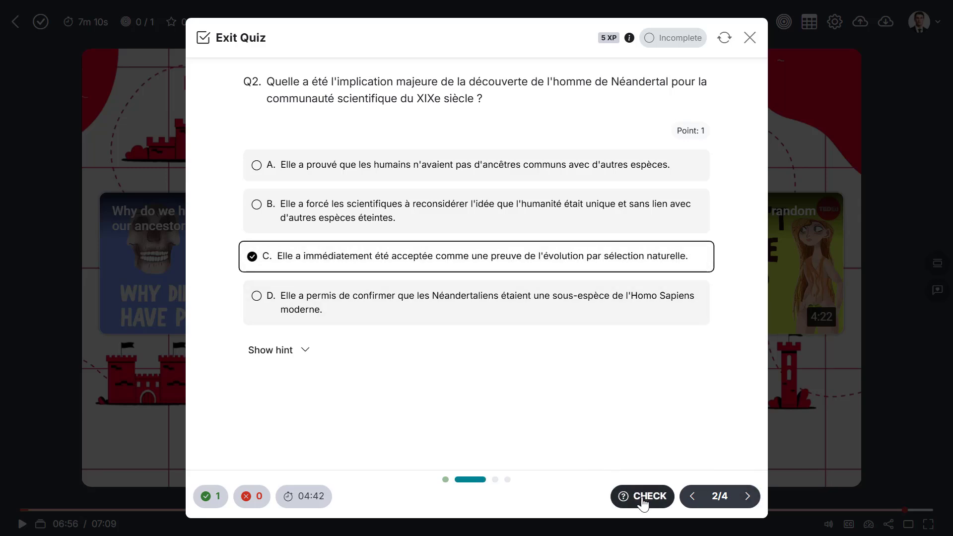
left_click(641, 498)
left_click(748, 497)
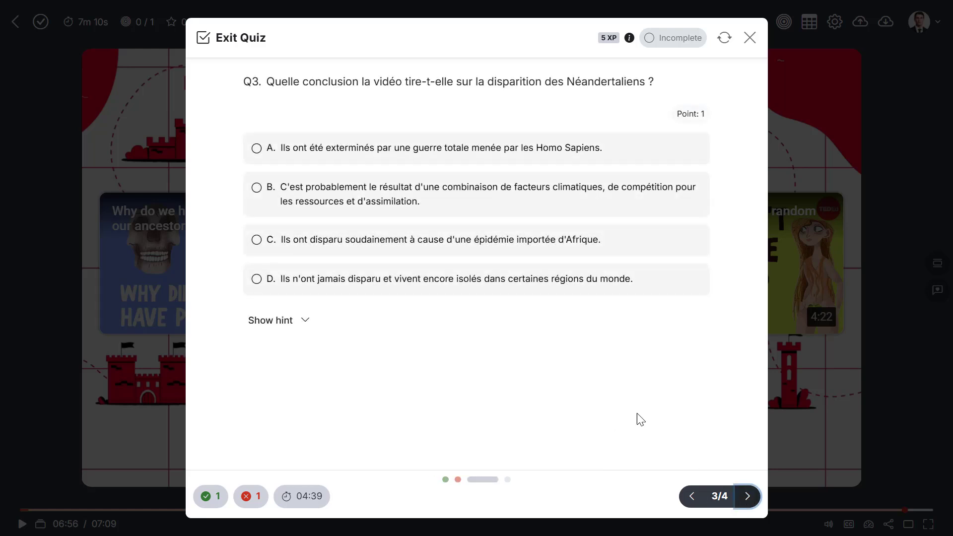
- Answer Q3 with option B, check the answer, and move to Q4
left_click(459, 202)
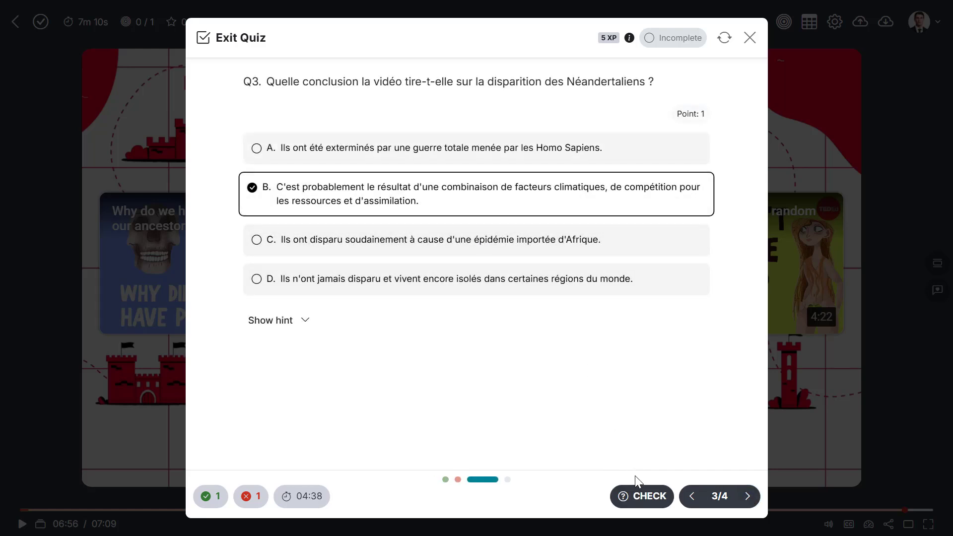
left_click(651, 498)
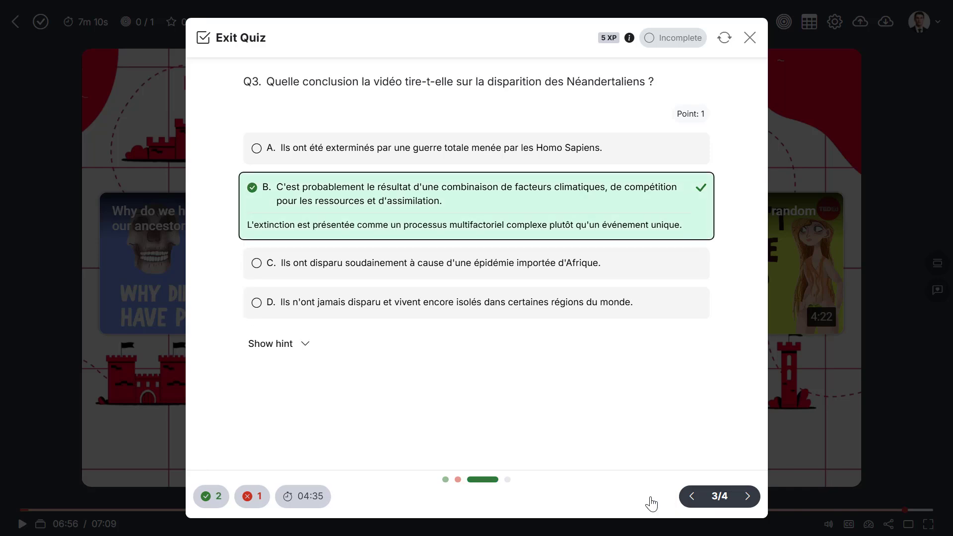
left_click(748, 496)
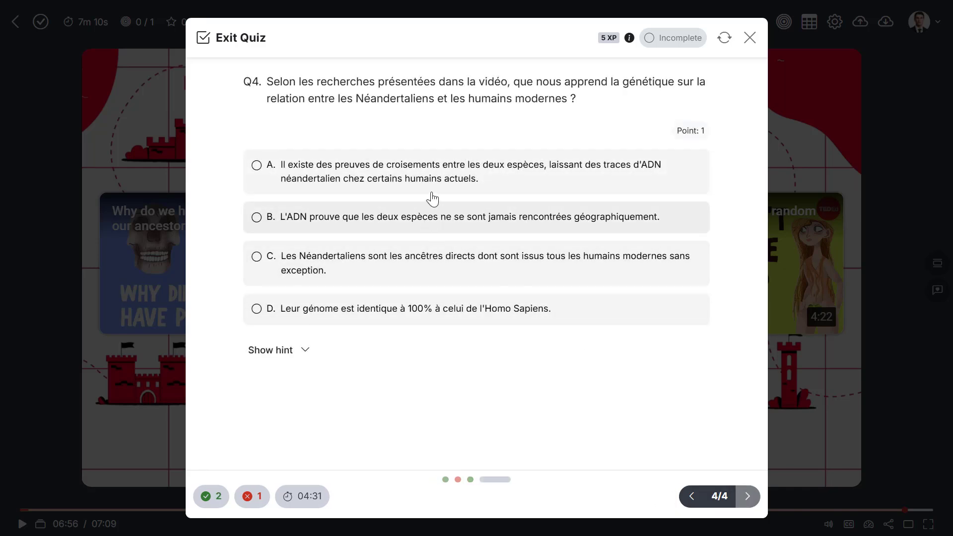
- Answer Q4 with option A and finish the quiz
left_click(437, 176)
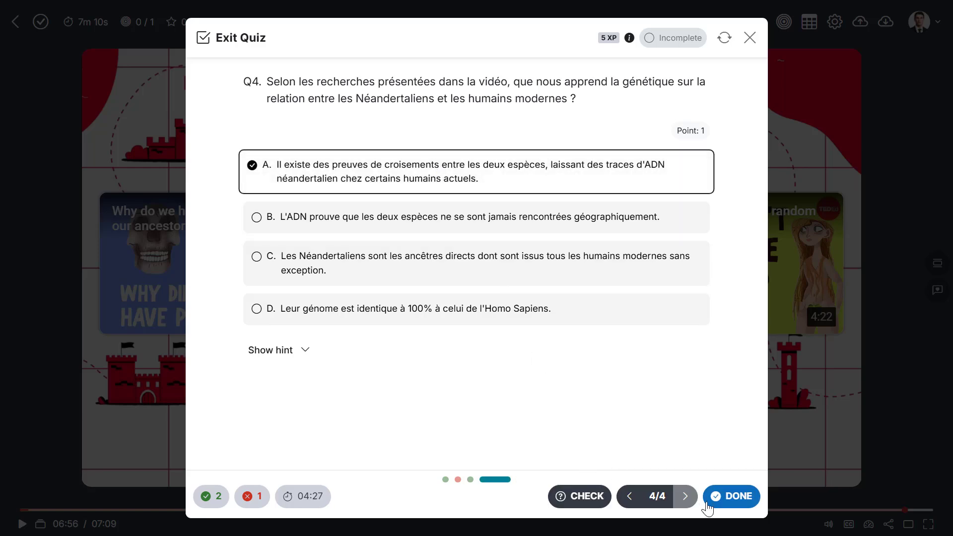
left_click(732, 496)
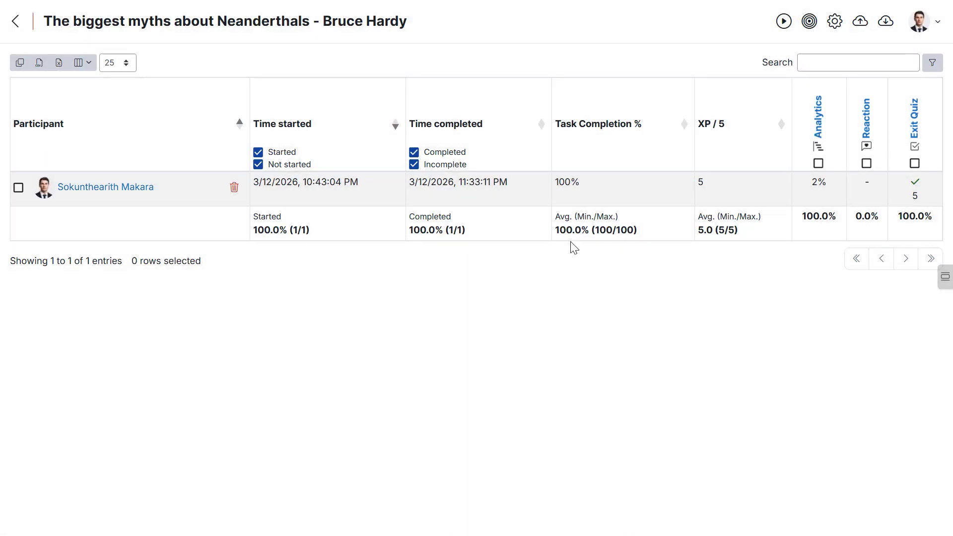
- Open the exit quiz's per-question report and sort the questions by attempts
left_click(916, 134)
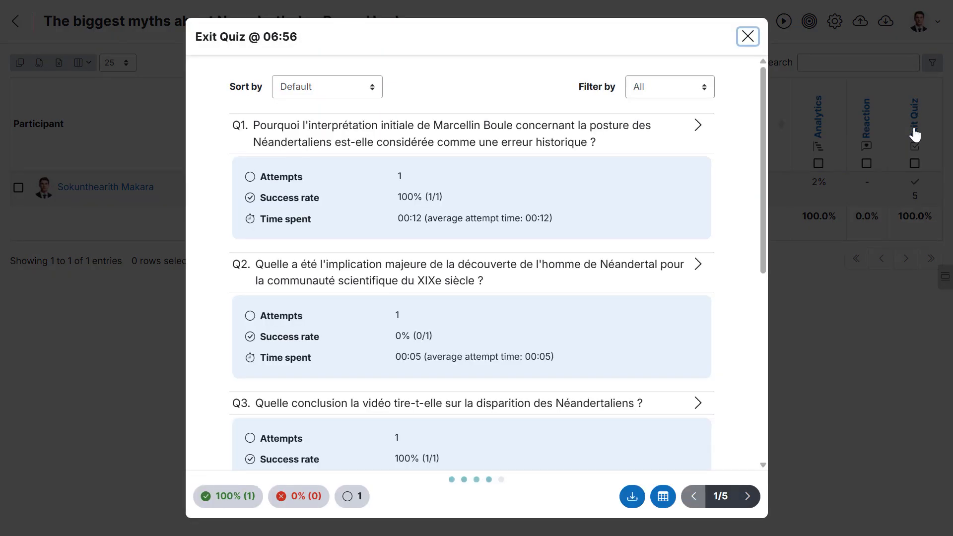
left_click(308, 86)
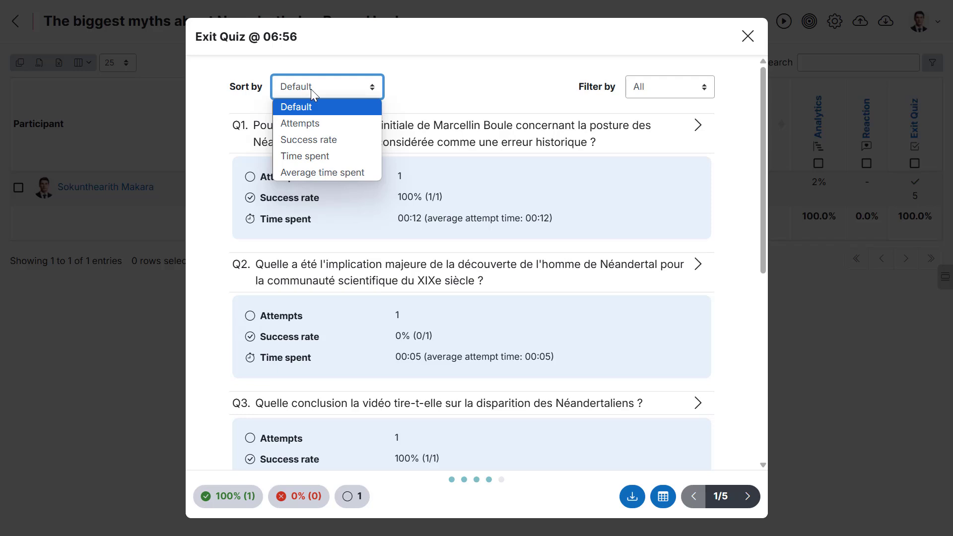
left_click(321, 124)
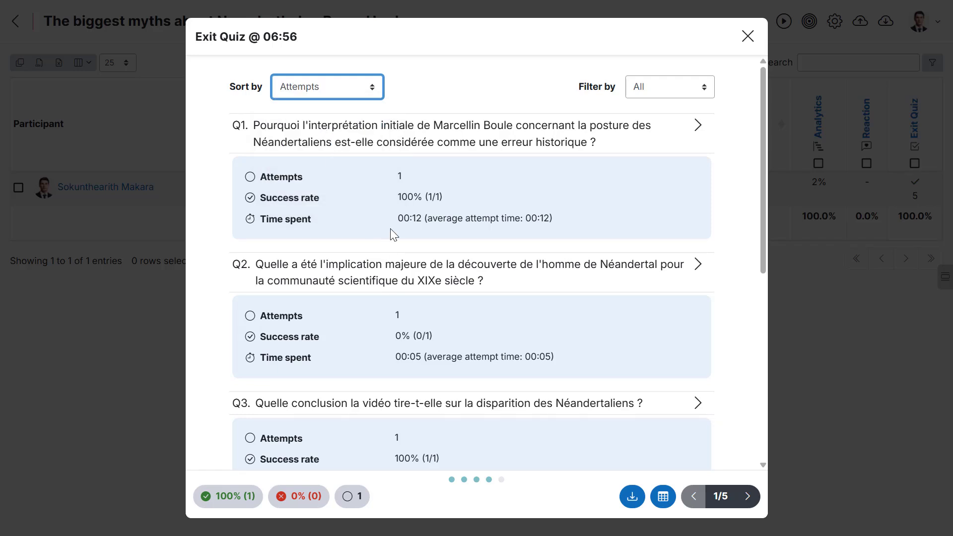
scroll(390, 228, "down", 6)
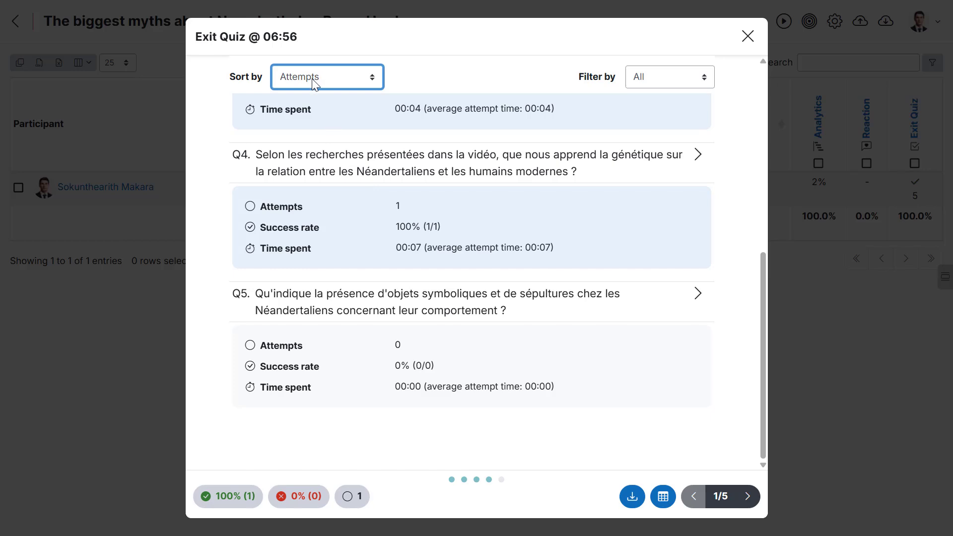
- Sort the exit quiz question report by success rate
left_click(314, 83)
left_click(315, 129)
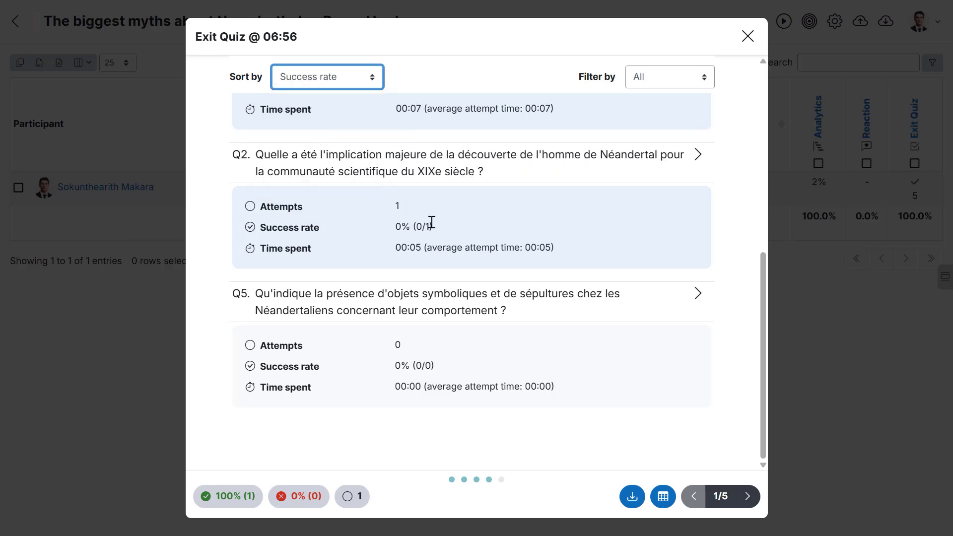
scroll(430, 221, "up", 7)
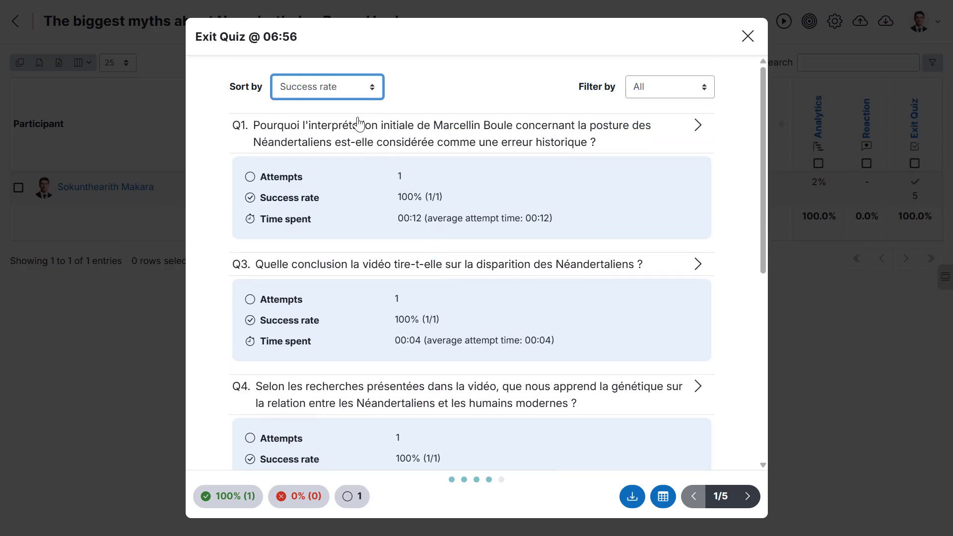
- Reset the report sorting to Default and filter the questions to 100% success
left_click(329, 86)
left_click(330, 108)
left_click(648, 91)
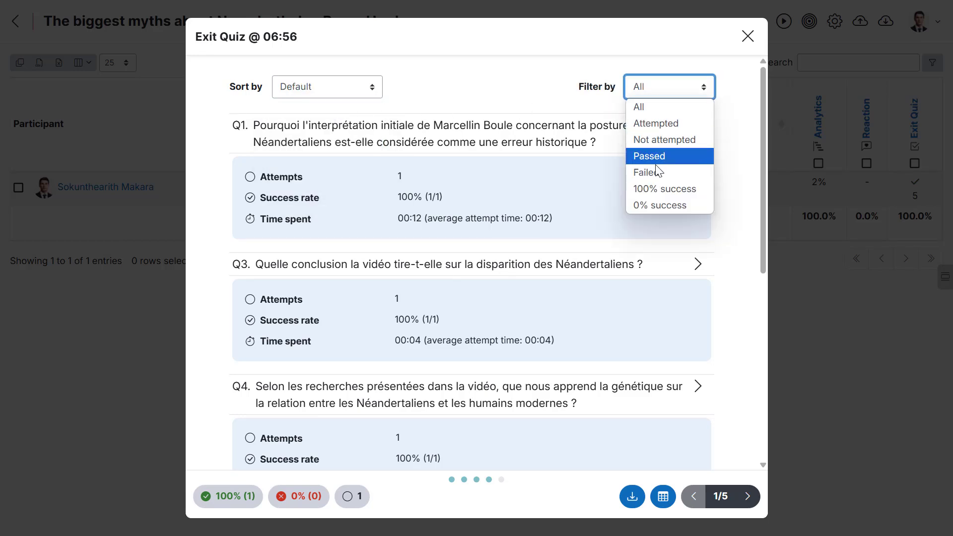
left_click(658, 191)
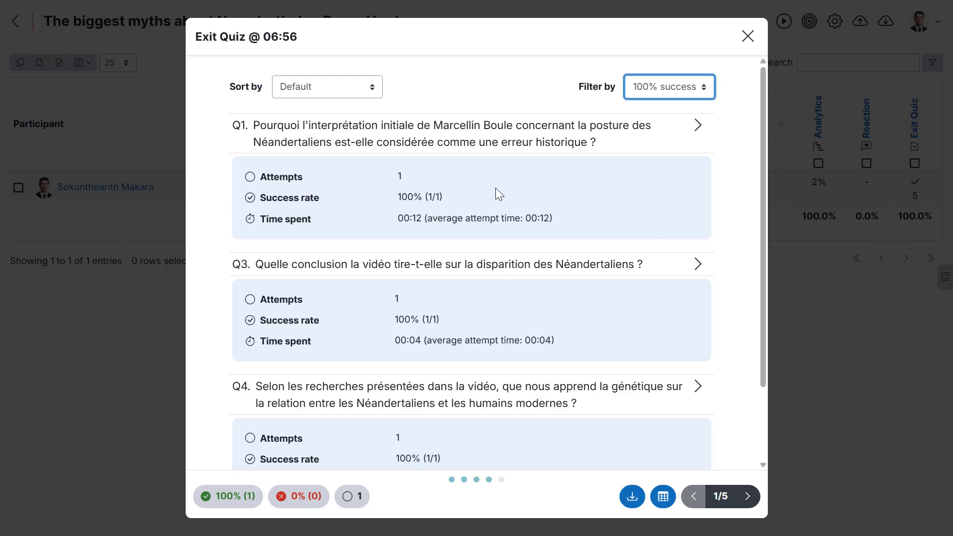
- Review the filtered questions and reset the report filter to All
scroll(496, 188, "down", 3)
scroll(456, 189, "up", 1)
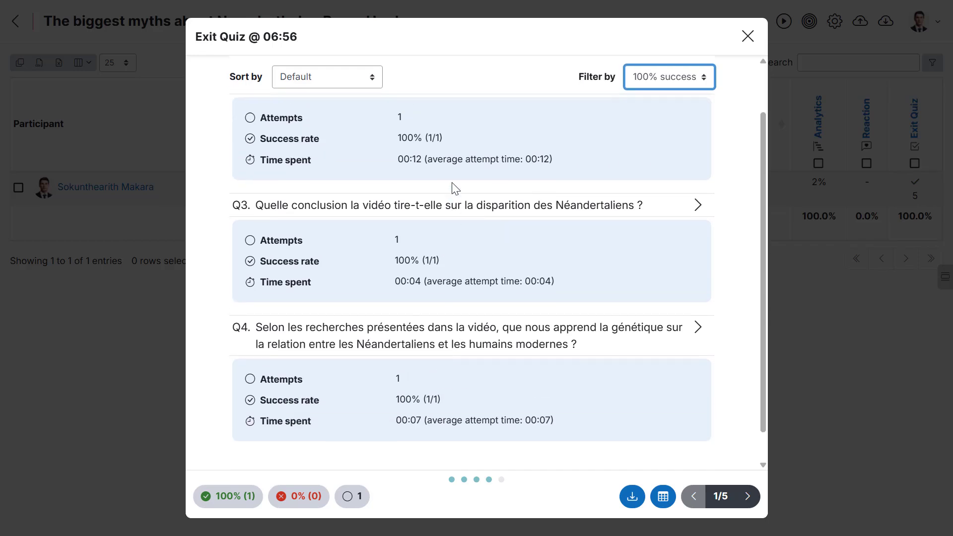
scroll(456, 189, "up", 3)
left_click(656, 94)
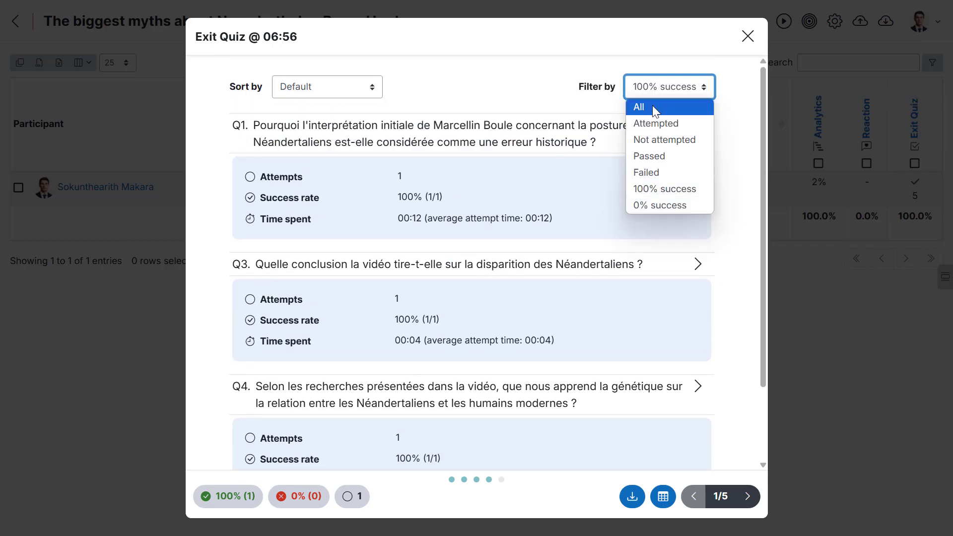
left_click(653, 106)
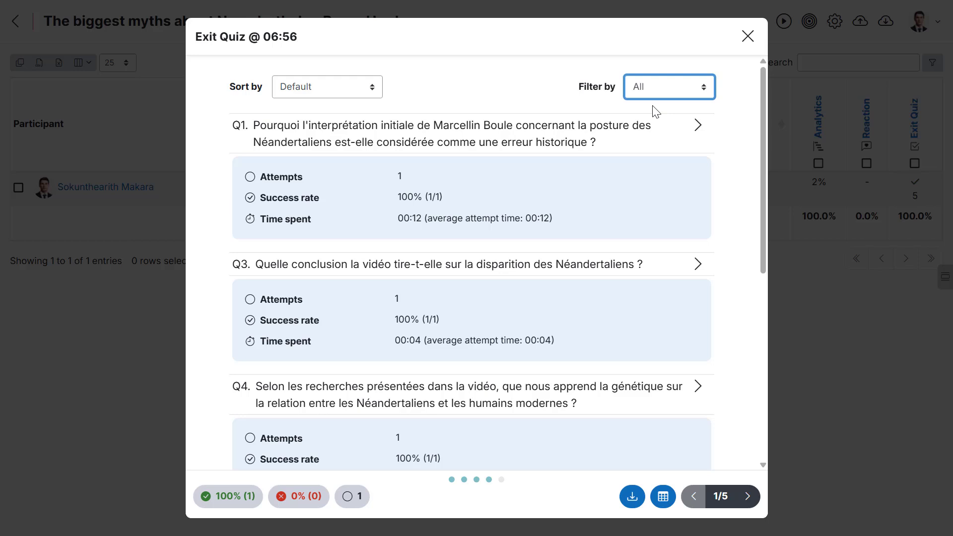
- Open the first question's answer breakdown in the exit quiz report and return to the question list
left_click(467, 142)
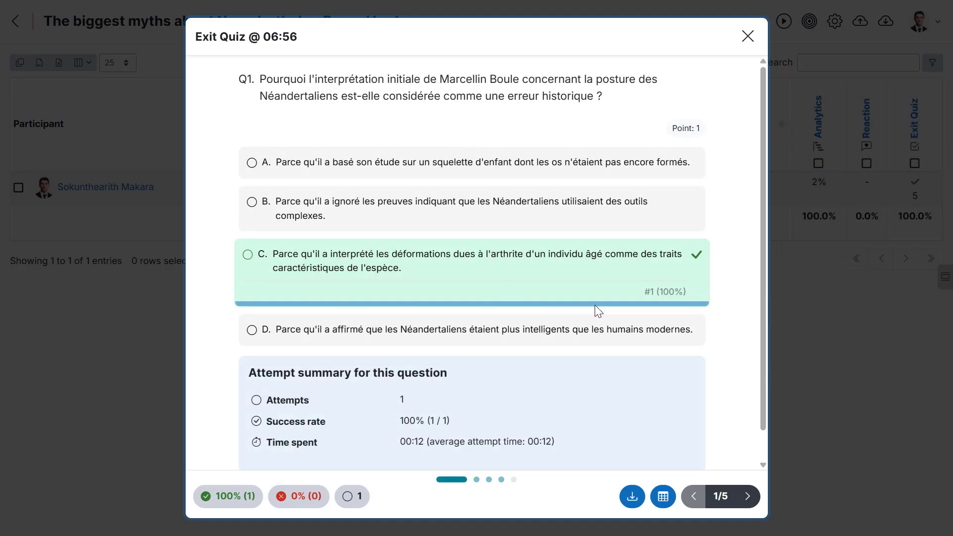
scroll(522, 304, "down", 1)
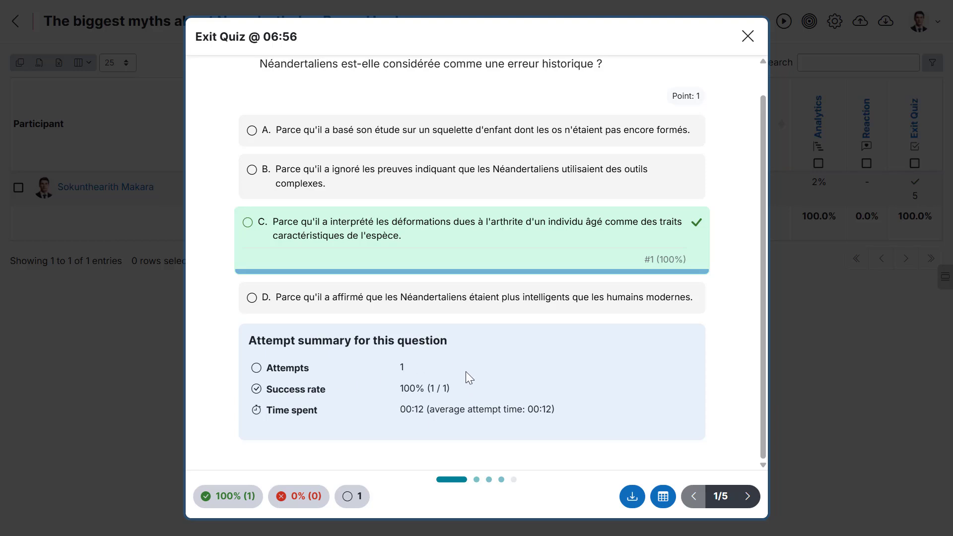
left_click(663, 497)
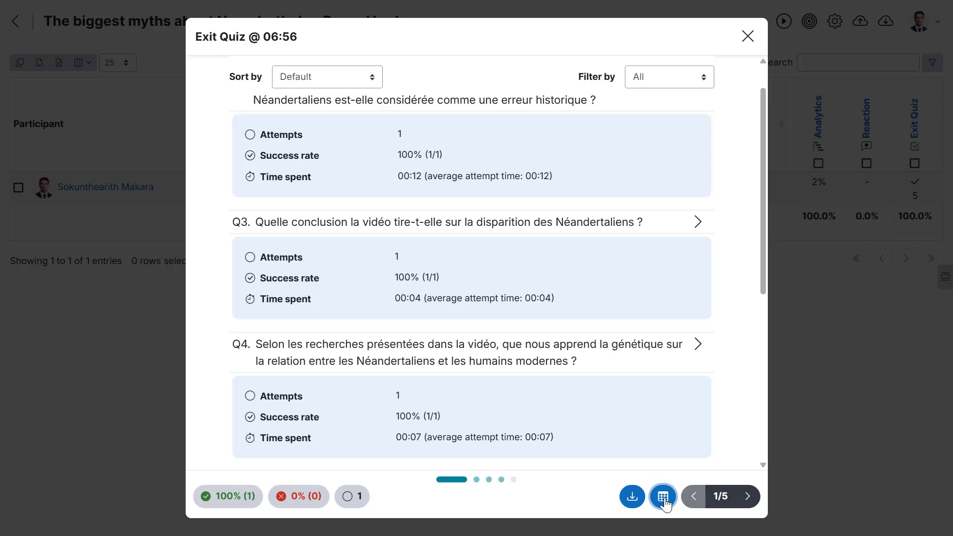
- Download the exit quiz question report as Exit Quiz (2).csv and widen the Question column in the spreadsheet
left_click(632, 497)
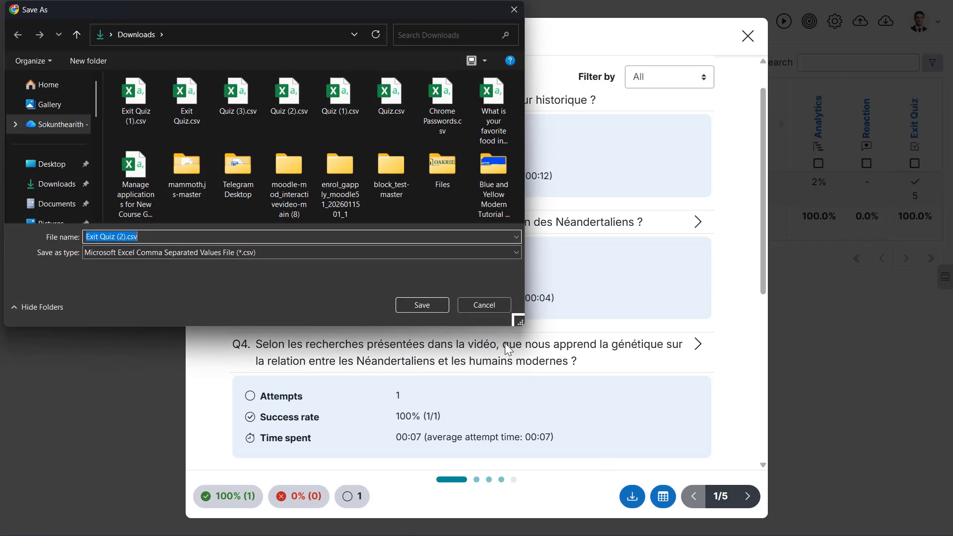
left_click(415, 303)
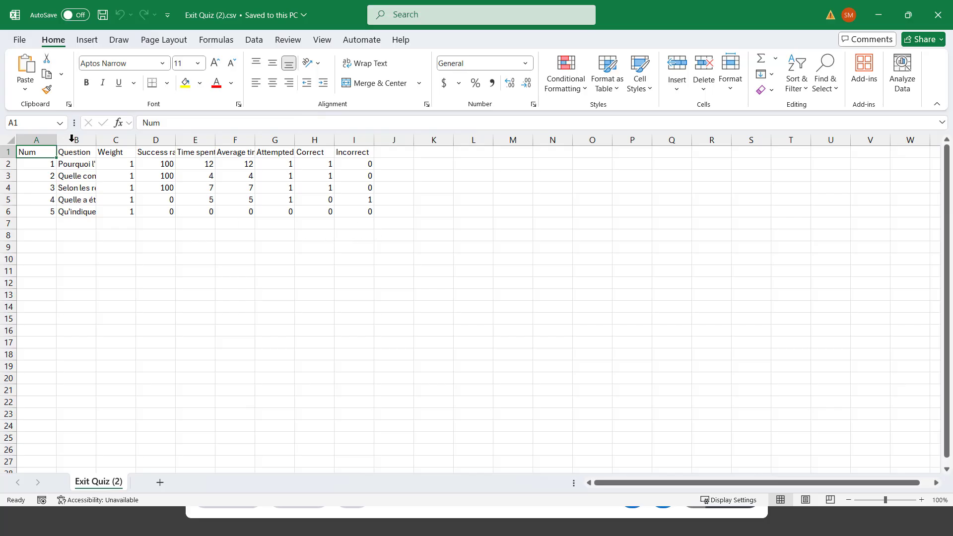
double_click(97, 142)
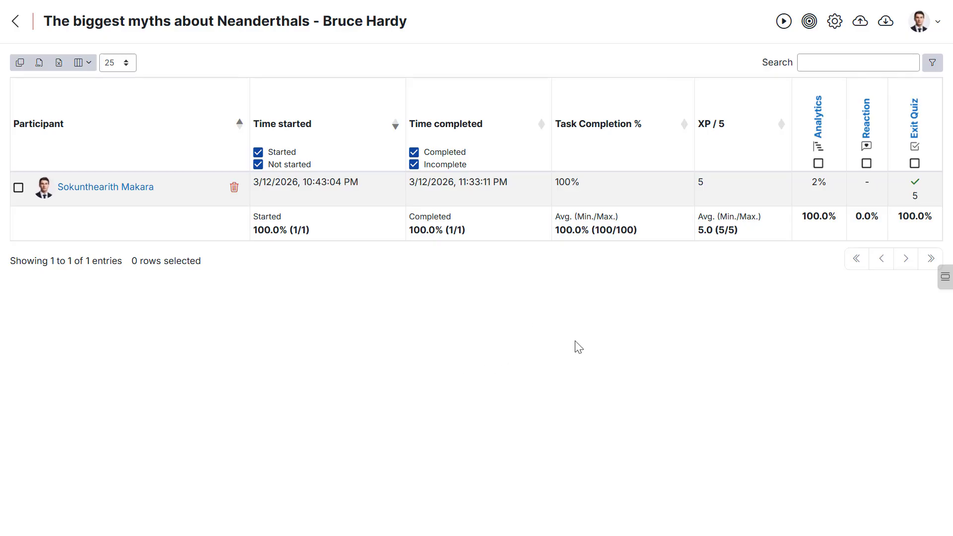
- Open the learner's exit quiz attempt from the participant report and page through each answered question
mouse_move(916, 190)
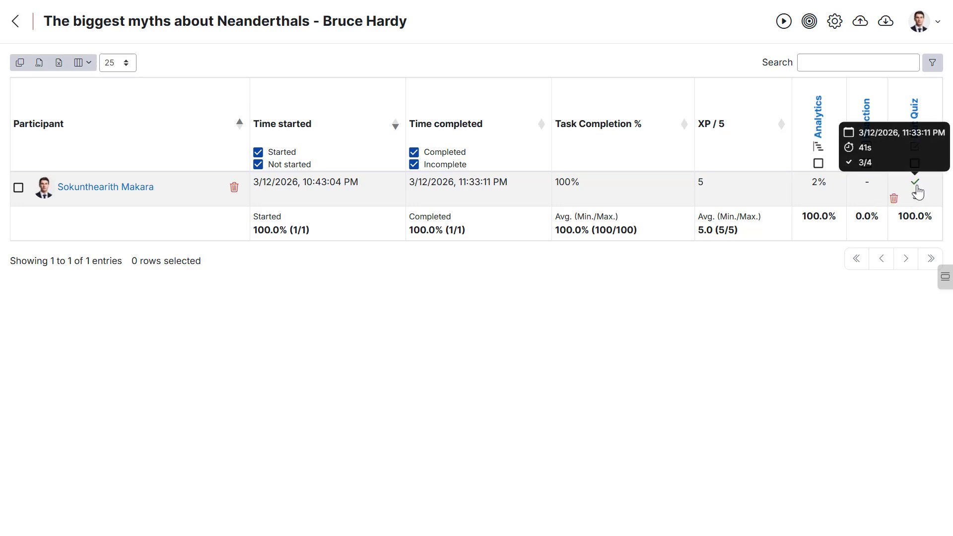
left_click(916, 190)
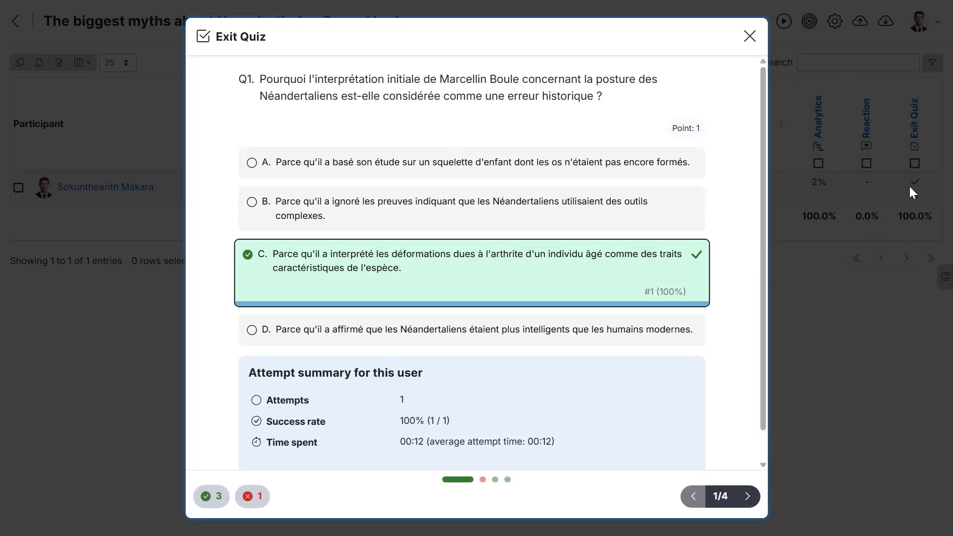
scroll(523, 204, "down", 1)
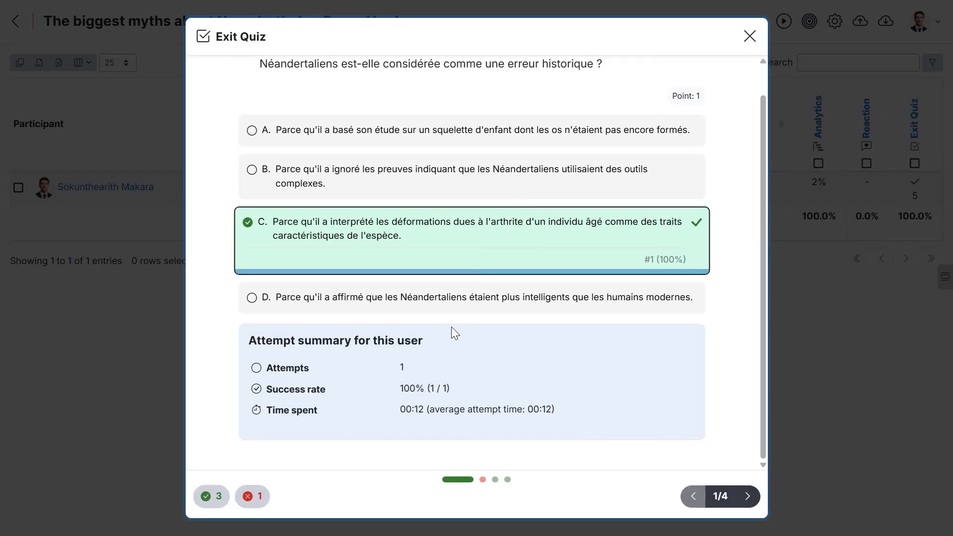
scroll(493, 240, "up", 1)
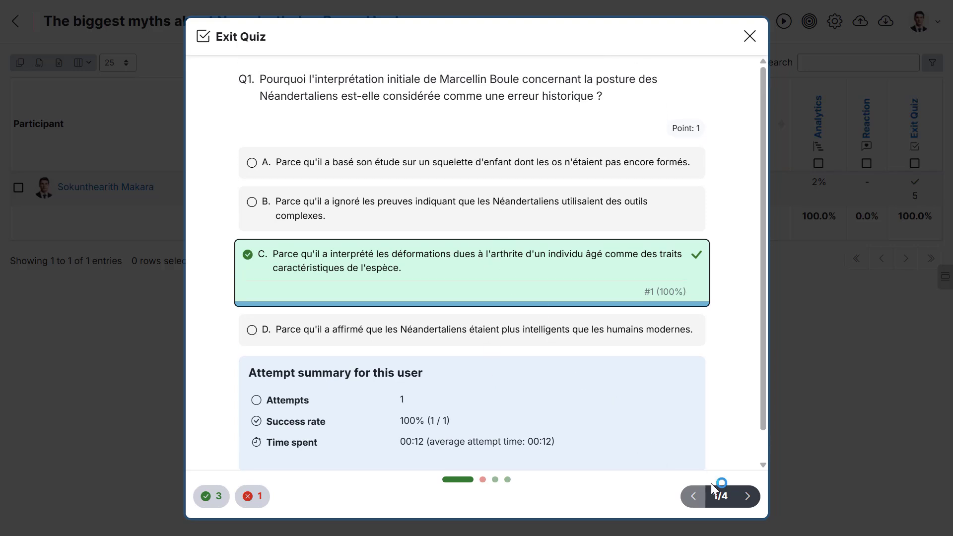
left_click(747, 496)
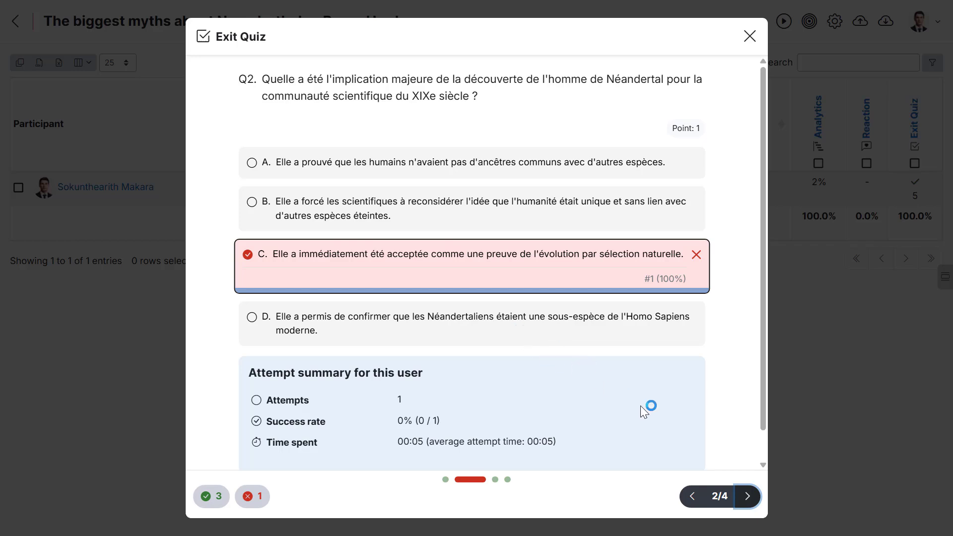
left_click(748, 496)
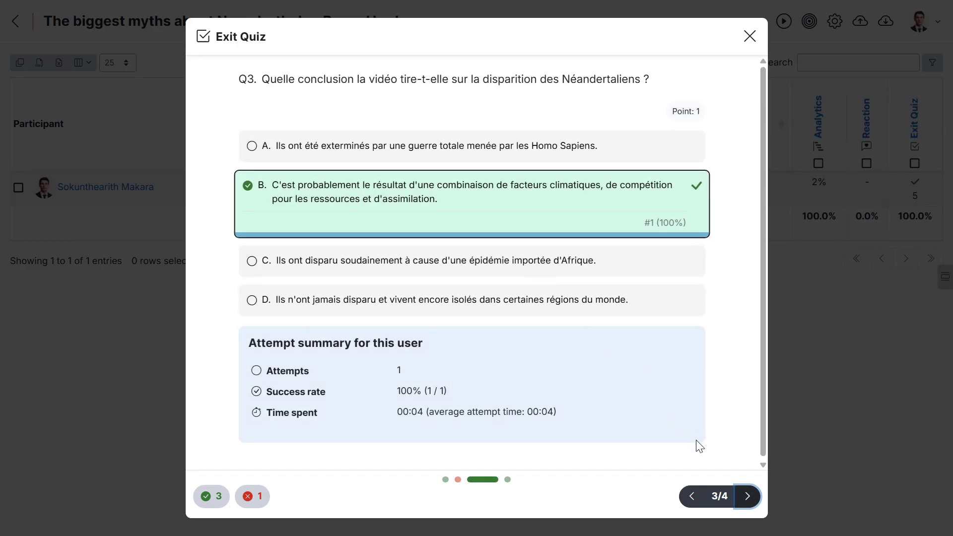
left_click(748, 496)
scroll(513, 222, "down", 2)
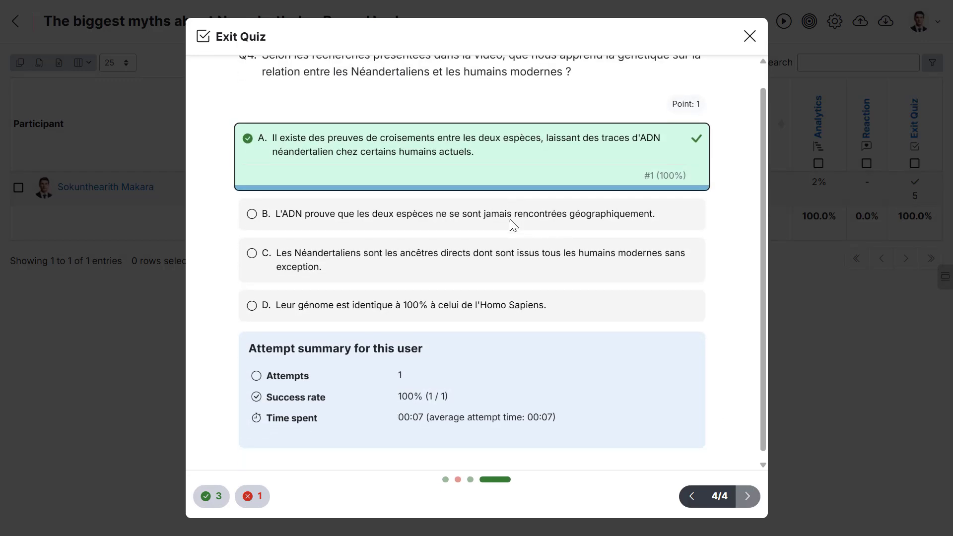
scroll(511, 224, "up", 2)
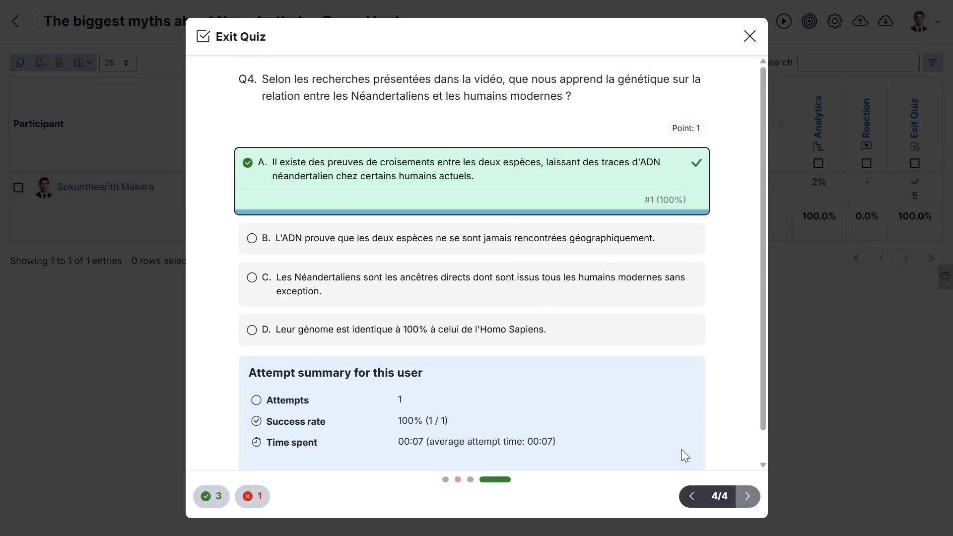